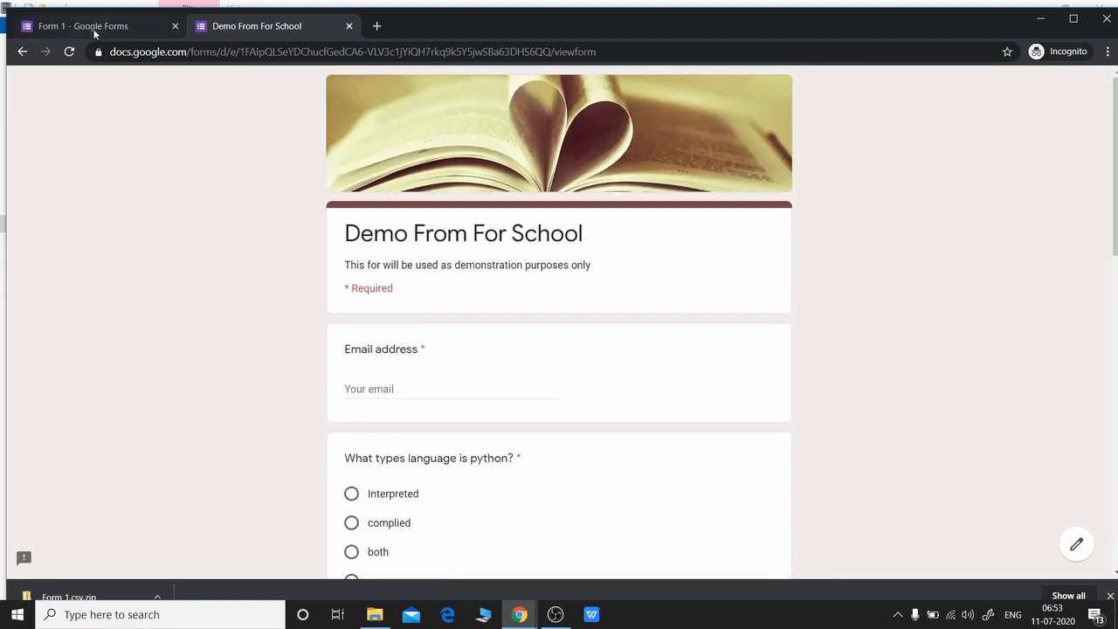
# Switch between the Form 1 editor and the live Demo From For School form, then view its 3 responses
pyautogui.click(94, 28)
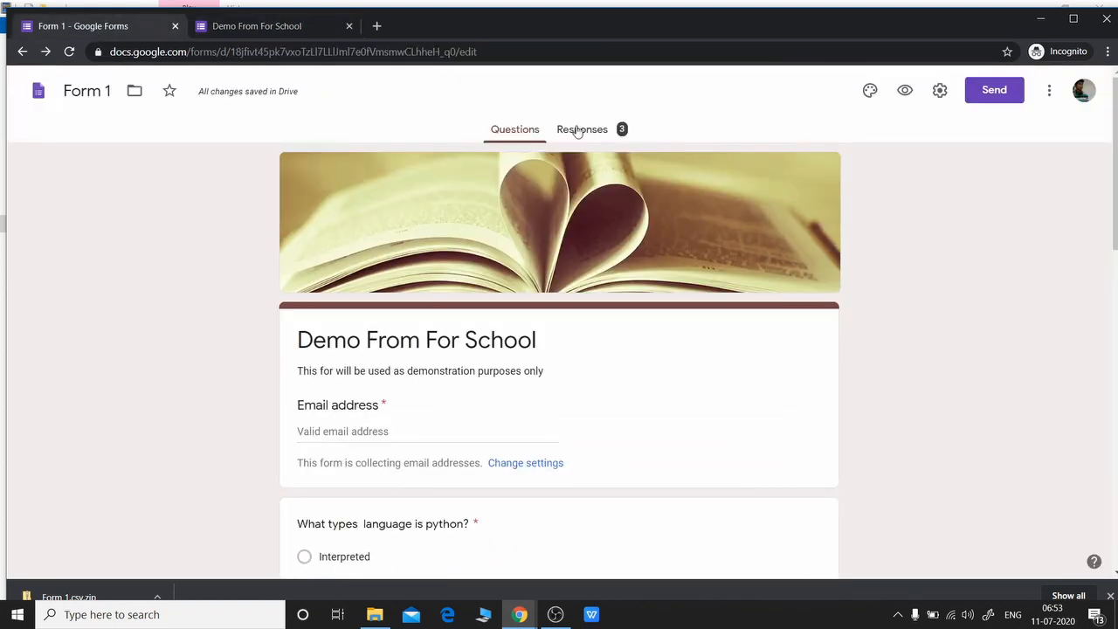
pyautogui.click(252, 26)
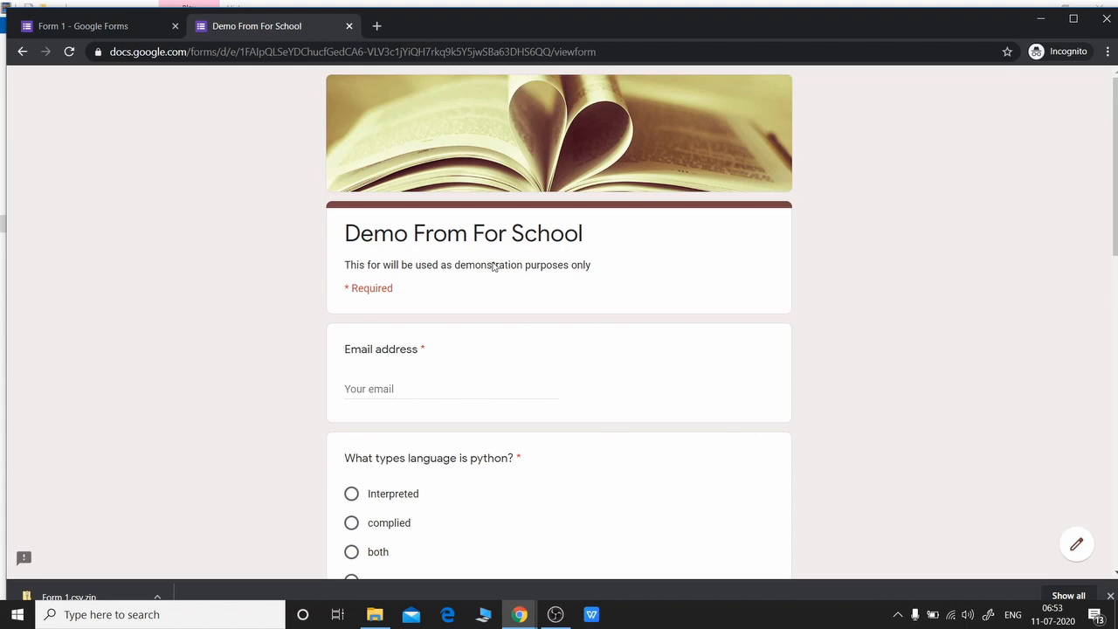
pyautogui.click(93, 28)
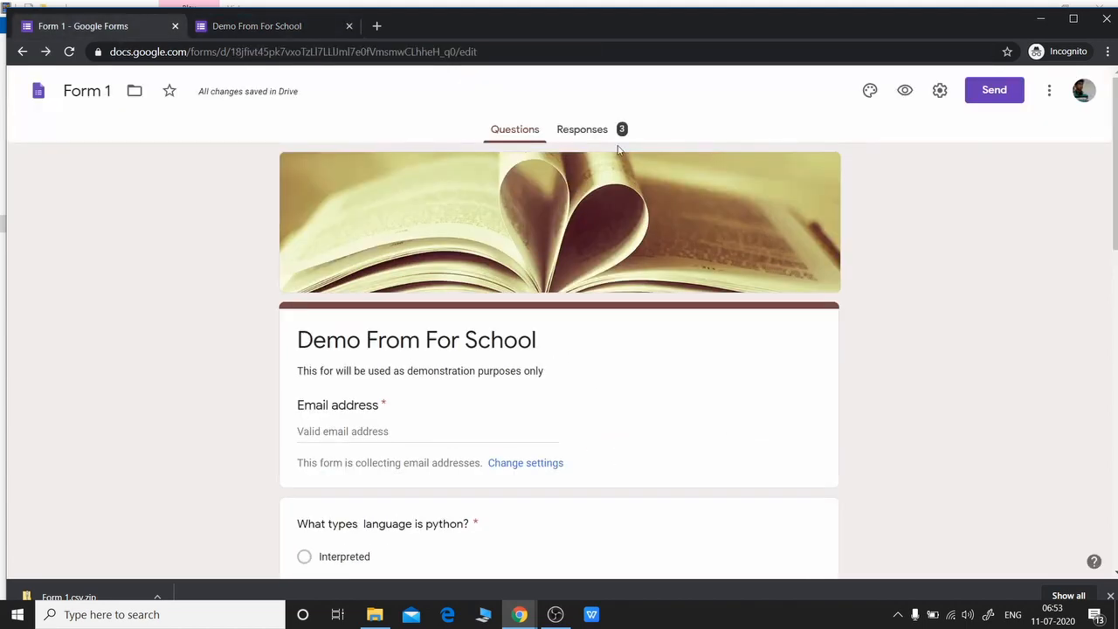
pyautogui.click(576, 133)
pyautogui.scroll(-5, 424, 306)
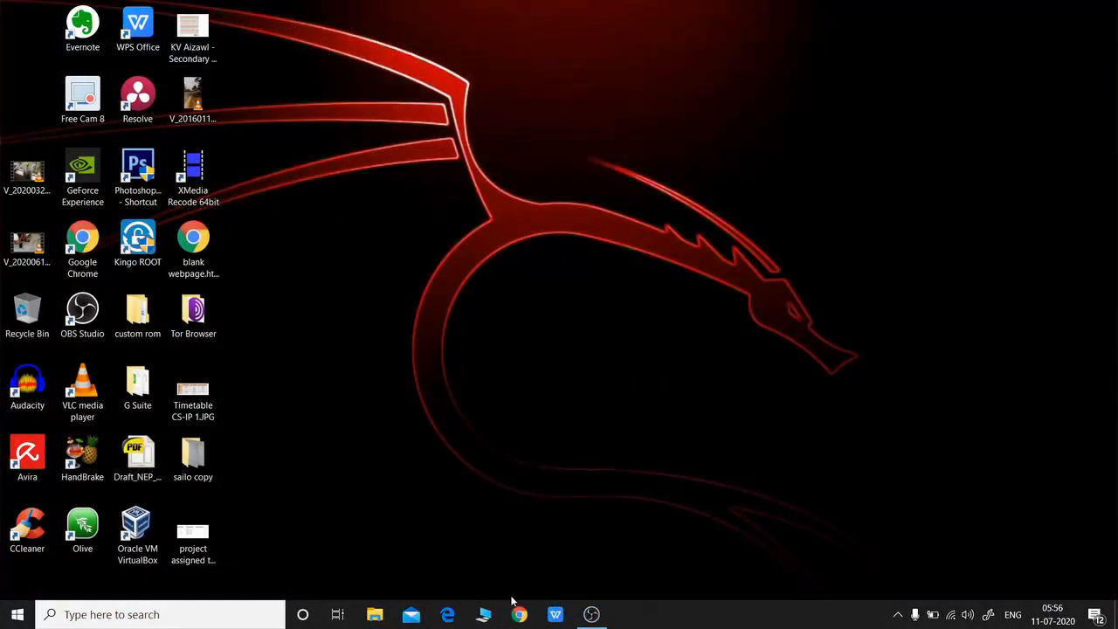
# Launch Chrome, open a new incognito window, and search for 'google forms'
pyautogui.click(519, 614)
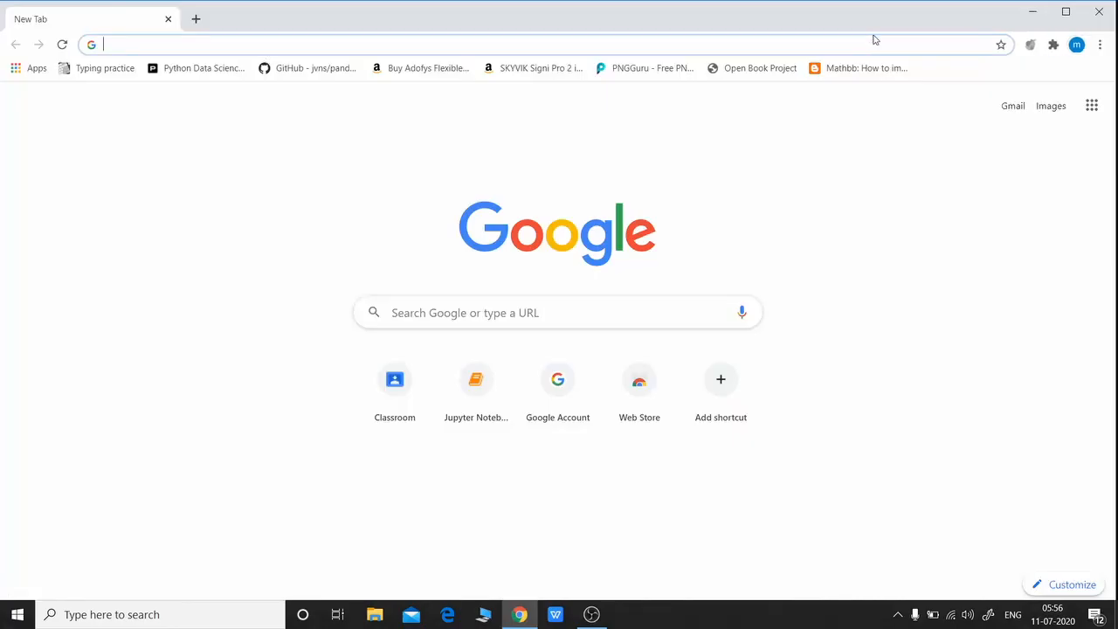
pyautogui.click(1101, 47)
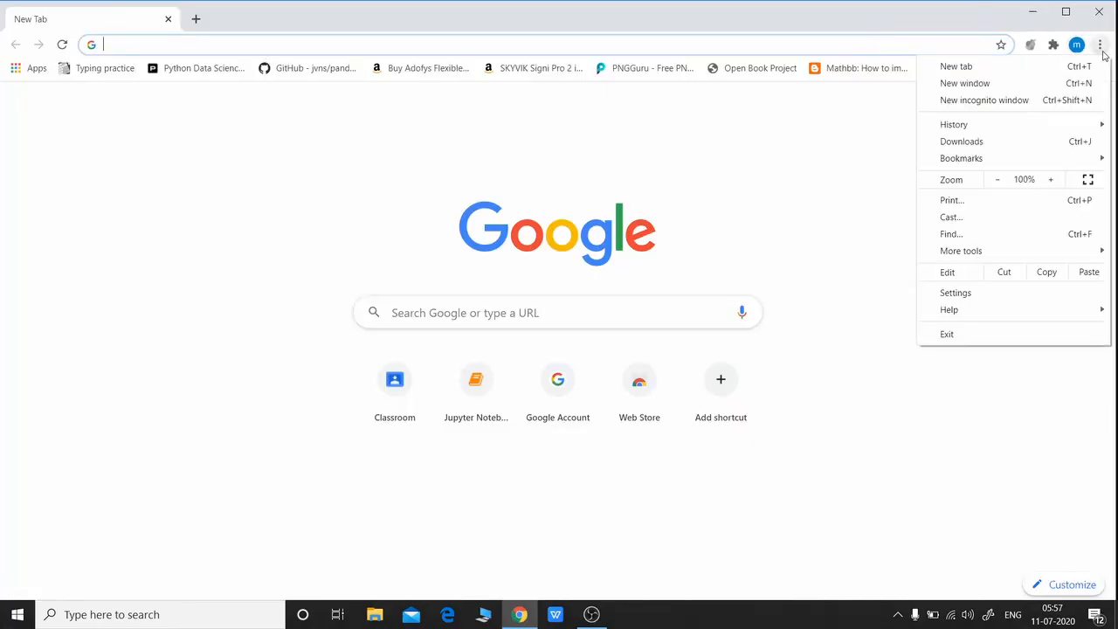
pyautogui.click(1001, 106)
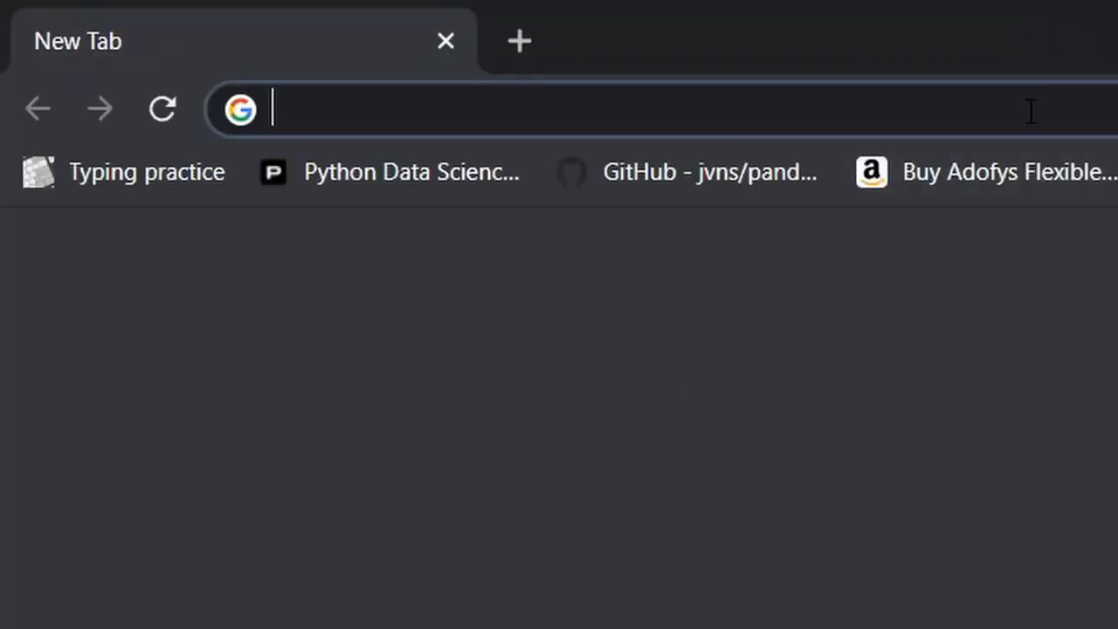
pyautogui.write('go')
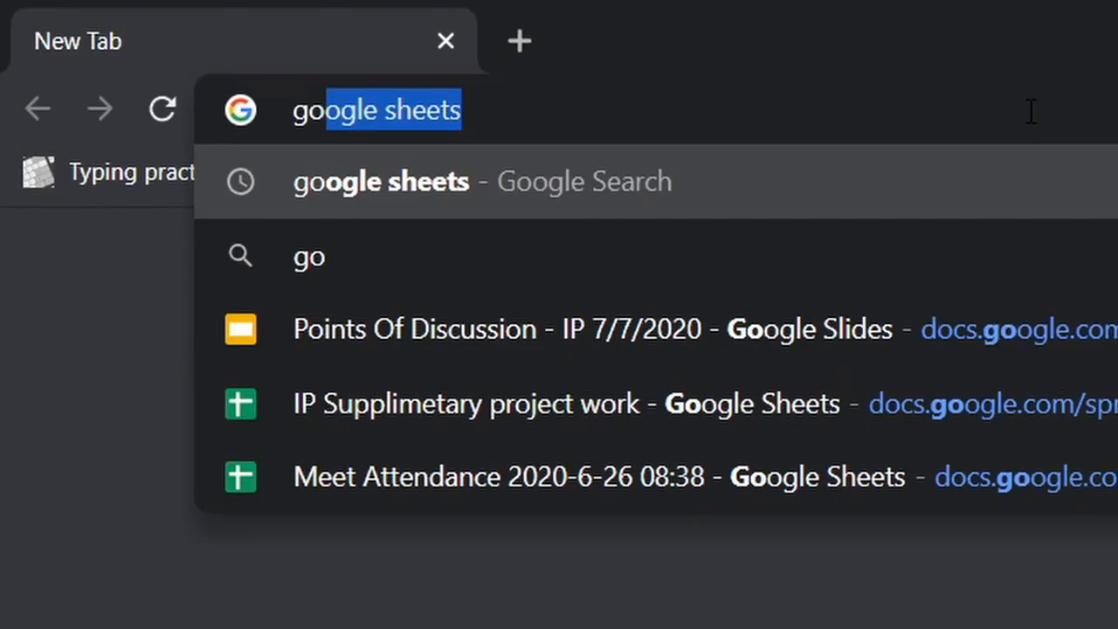
pyautogui.write('ogle form')
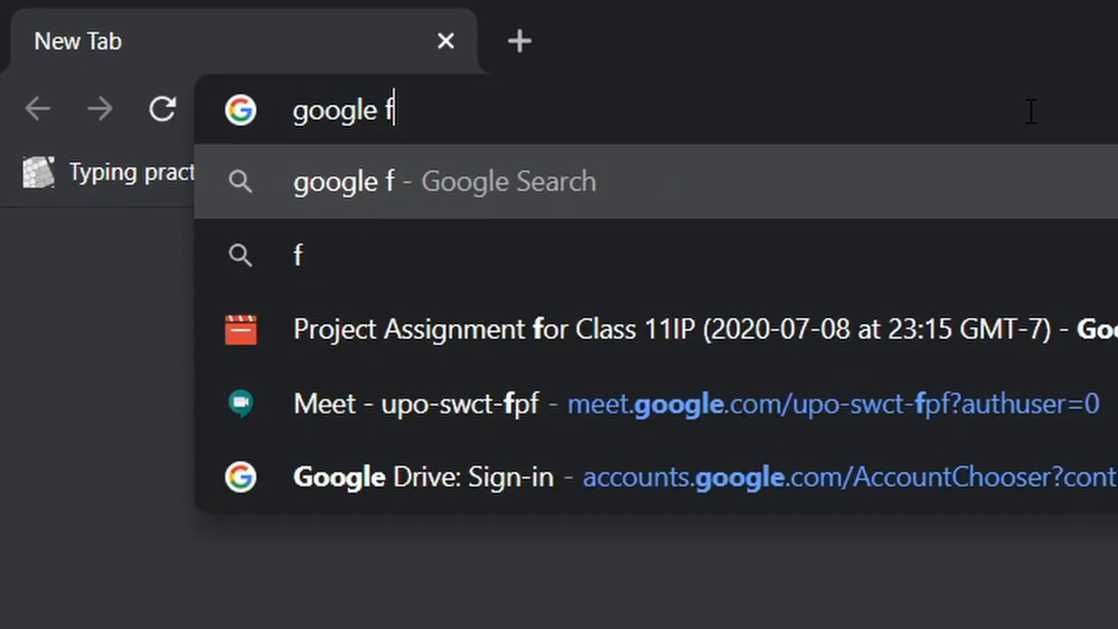
pyautogui.write('s')
pyautogui.press('Return')
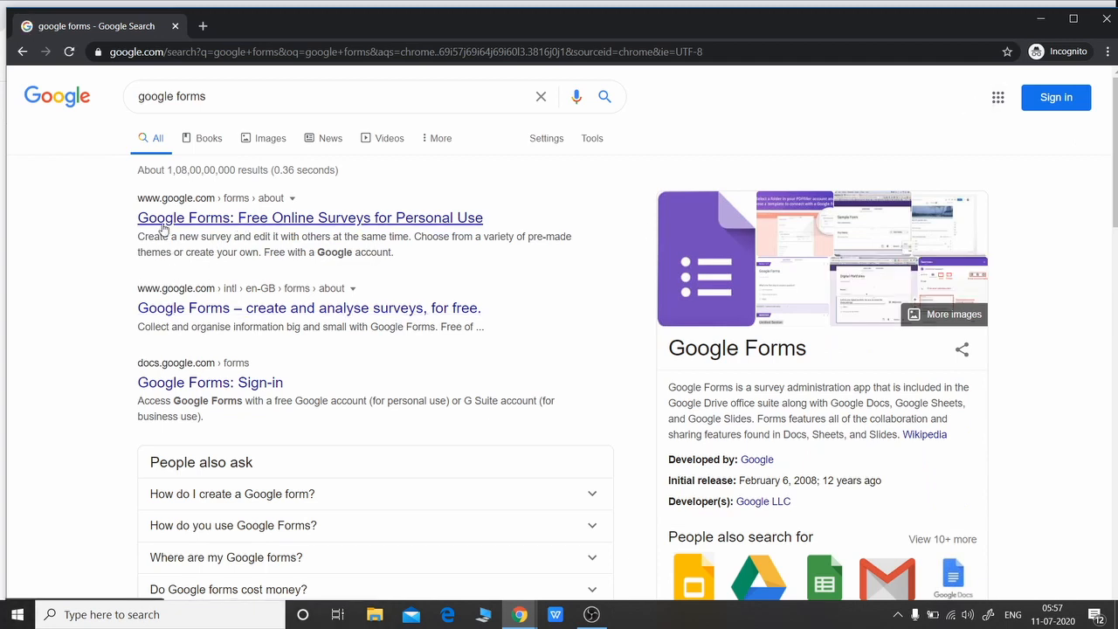
# Follow the Google Forms search result to Google Forms and sign in to start a blank form
pyautogui.click(210, 219)
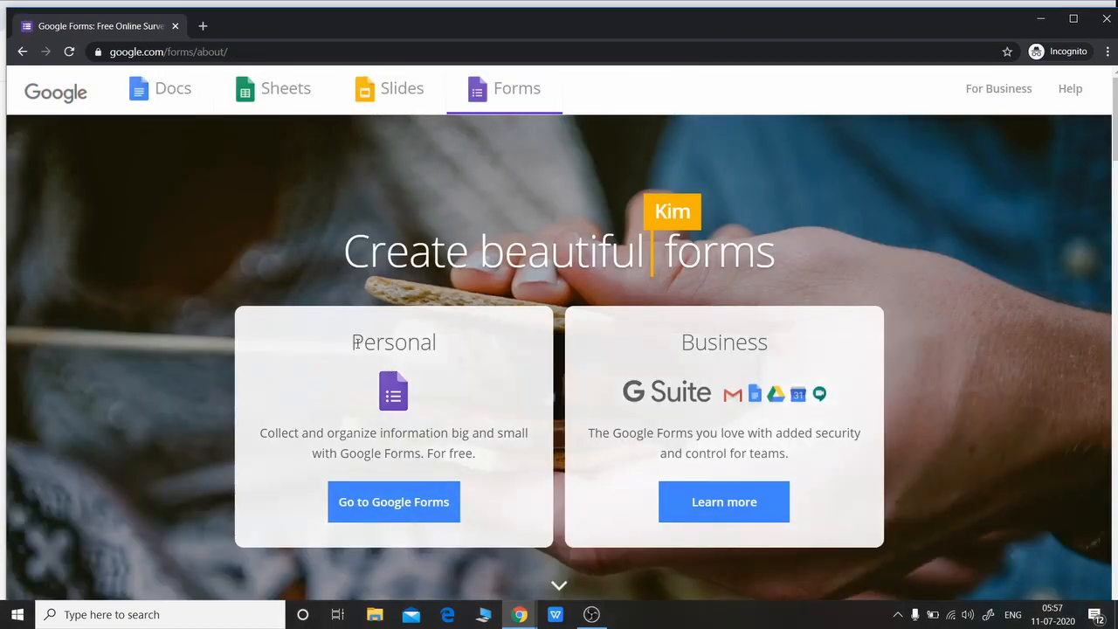
pyautogui.click(378, 509)
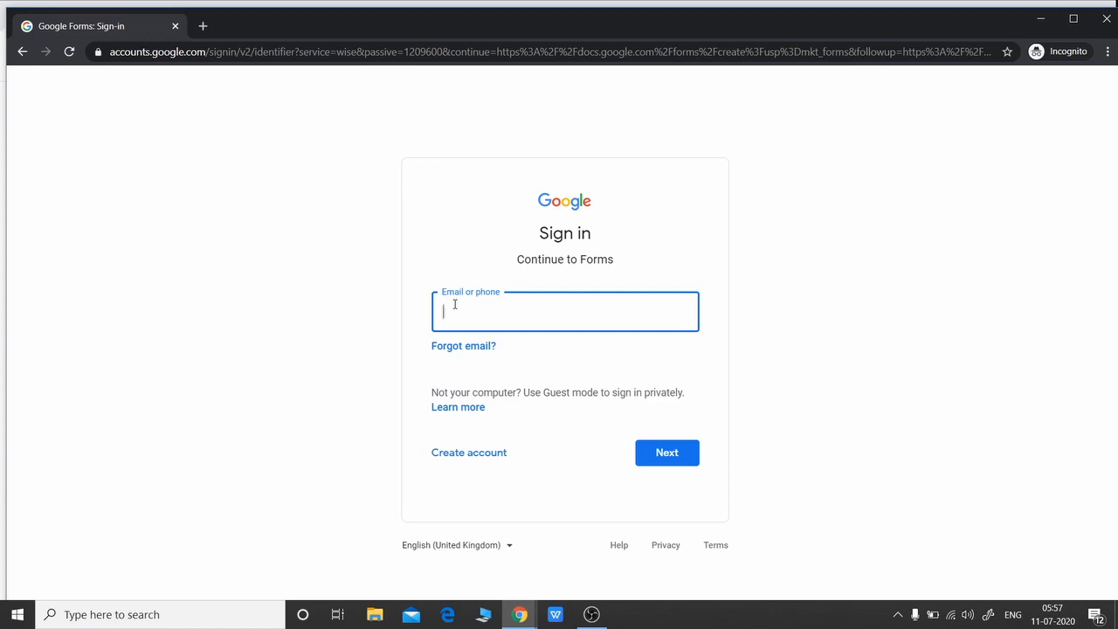
pyautogui.write('send')
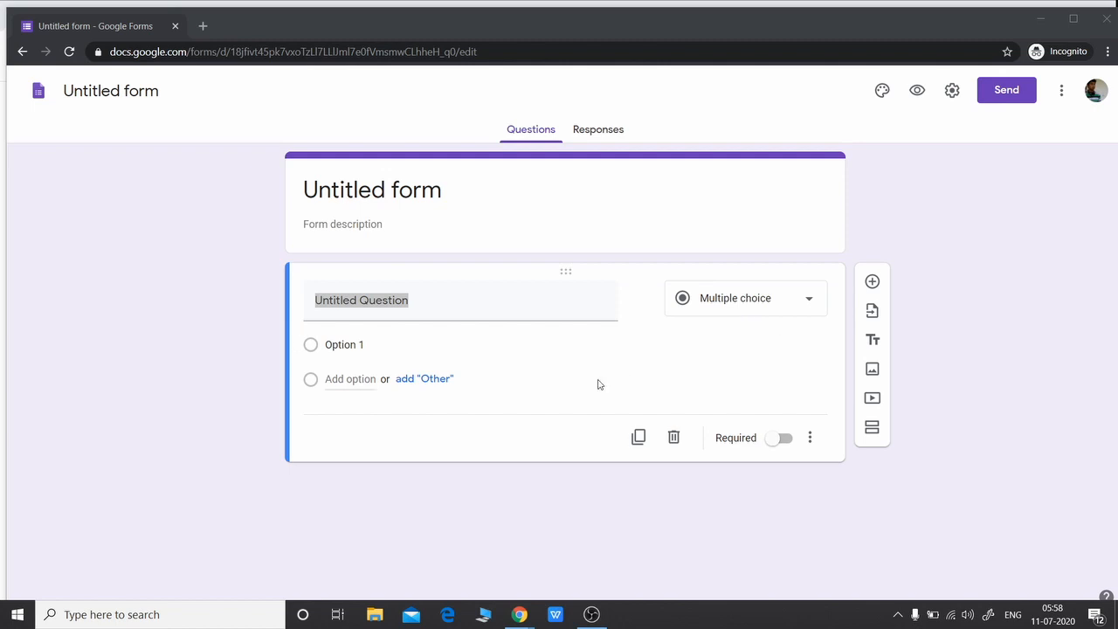
# View the Untitled form's Responses tab with 0 responses, then open its more-options menu
pyautogui.click(612, 133)
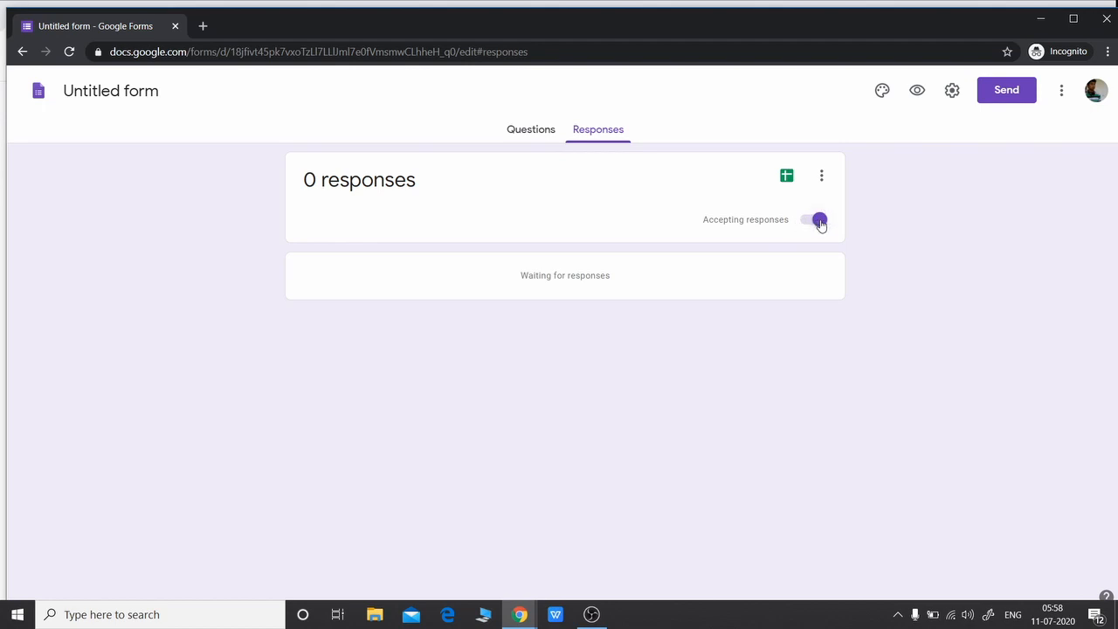
pyautogui.click(1065, 90)
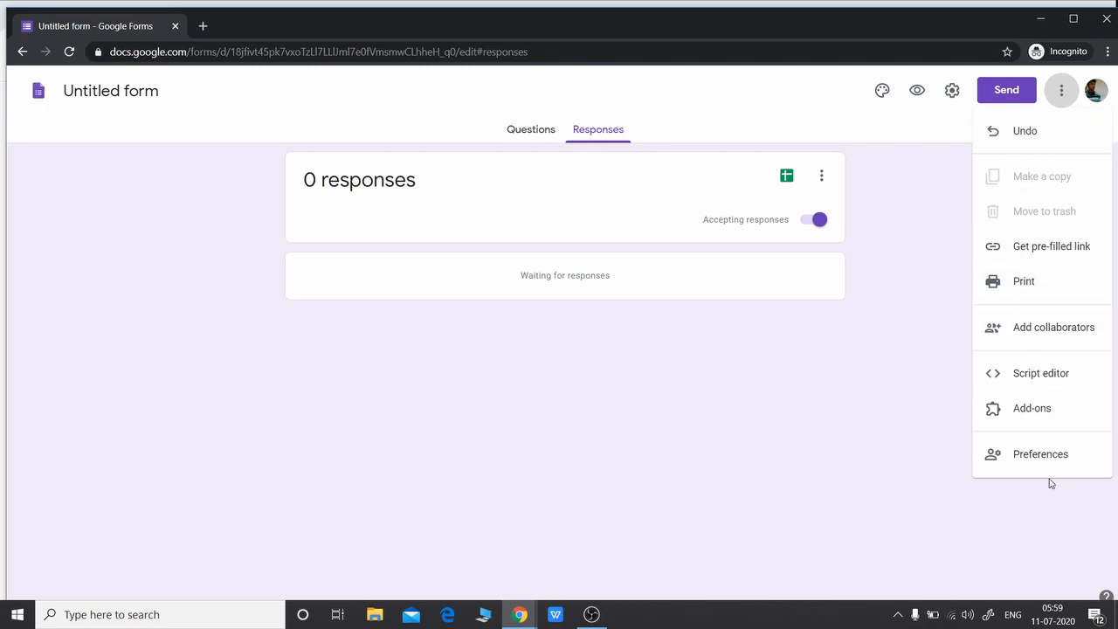
pyautogui.click(832, 98)
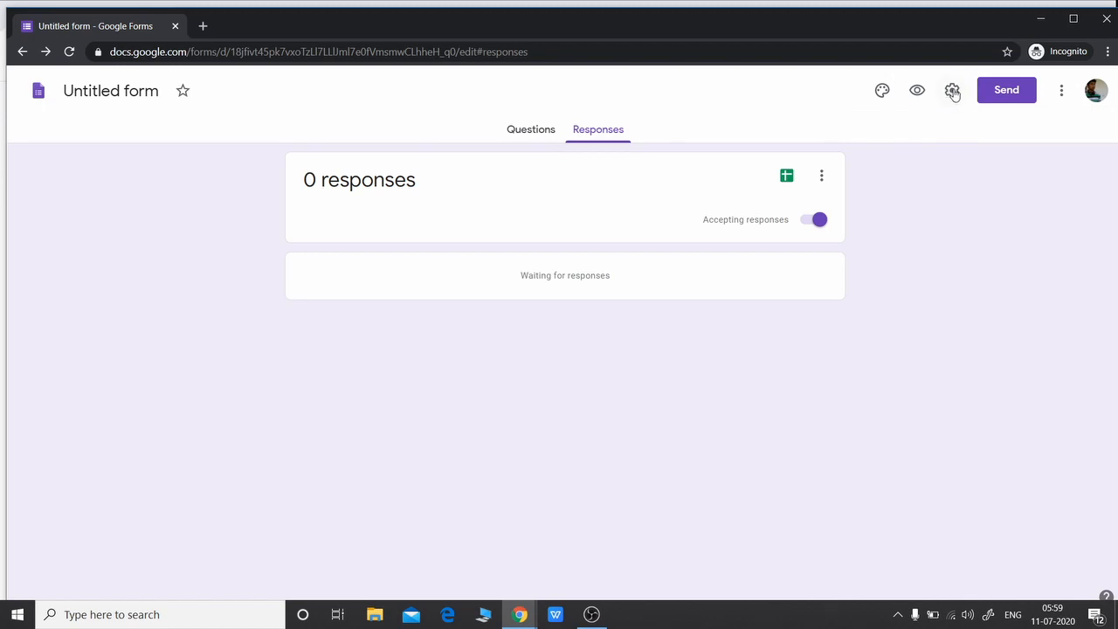
pyautogui.click(953, 93)
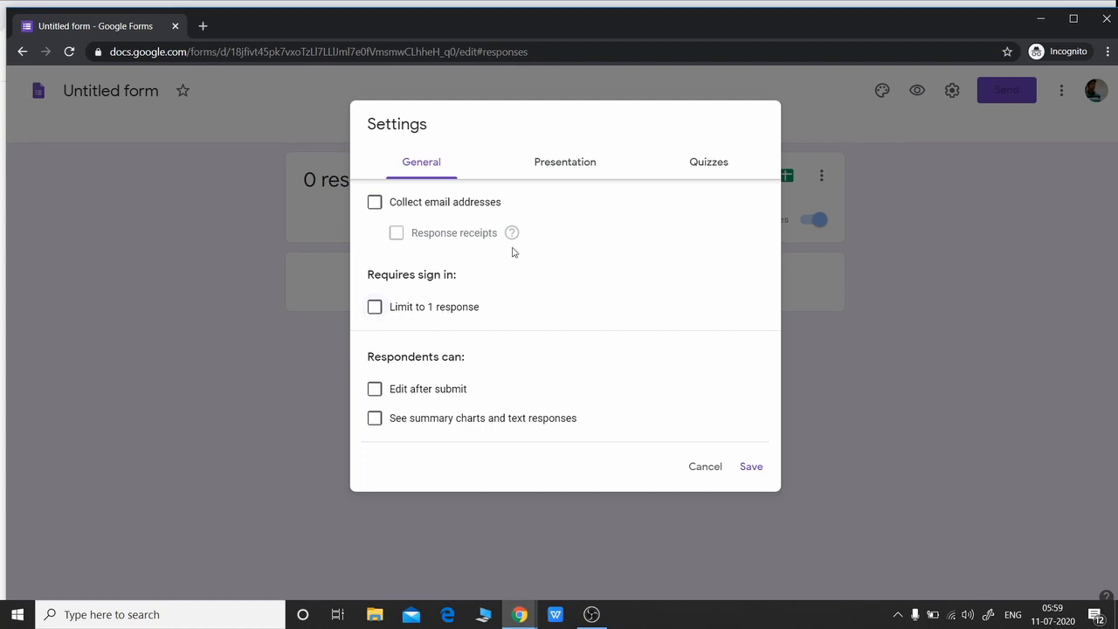
pyautogui.click(552, 167)
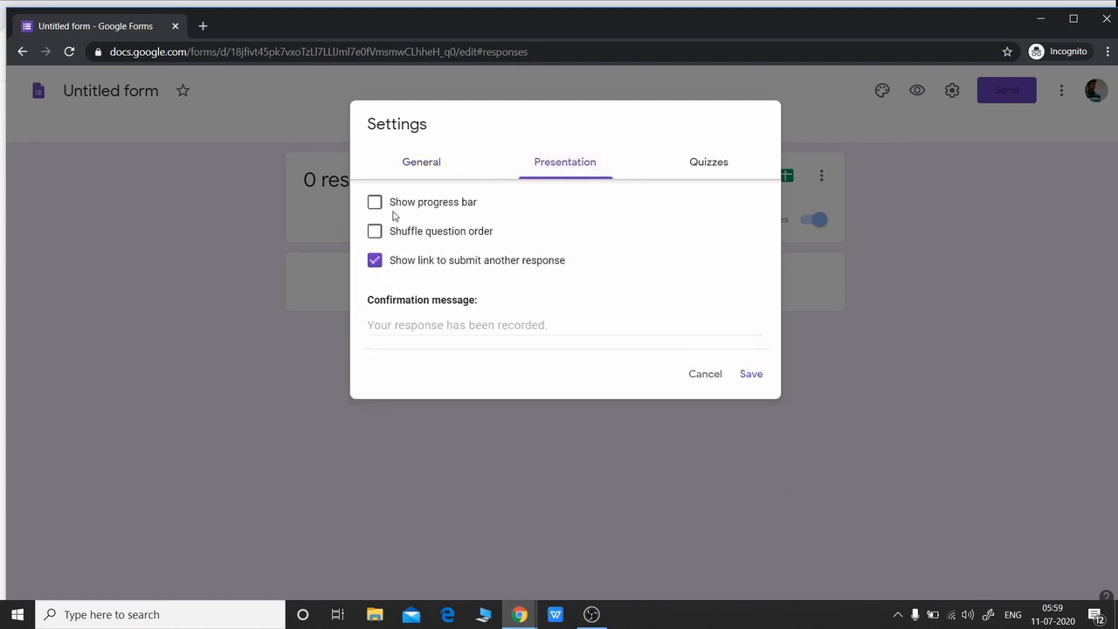
pyautogui.click(712, 166)
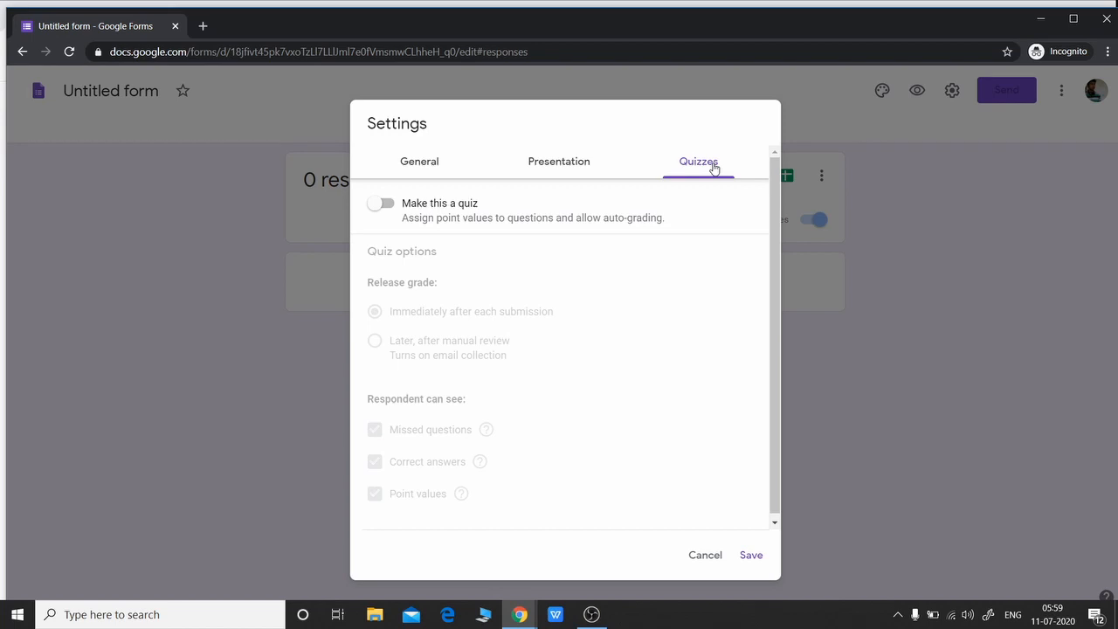
pyautogui.click(710, 560)
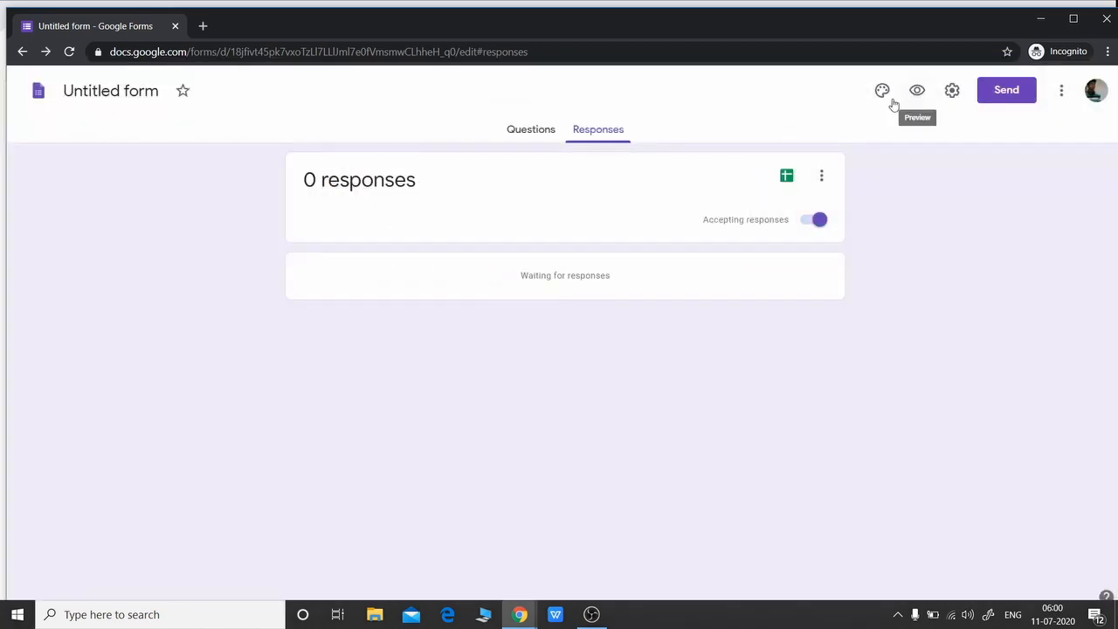
# Preview the form as respondents see it, close the preview, and open Customize Theme
pyautogui.click(918, 92)
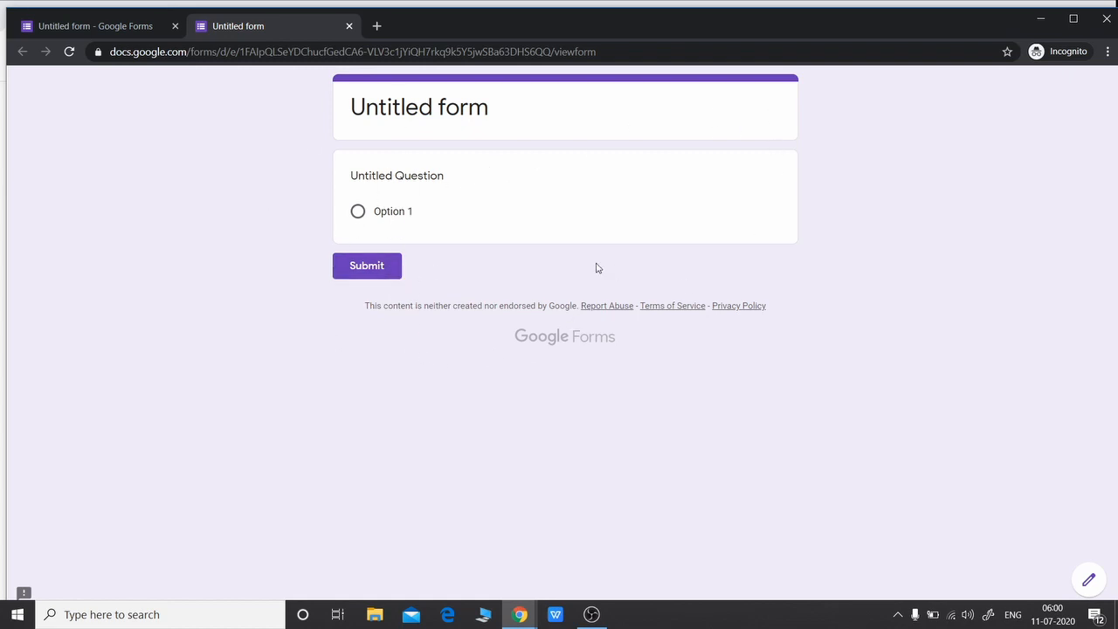
pyautogui.click(351, 29)
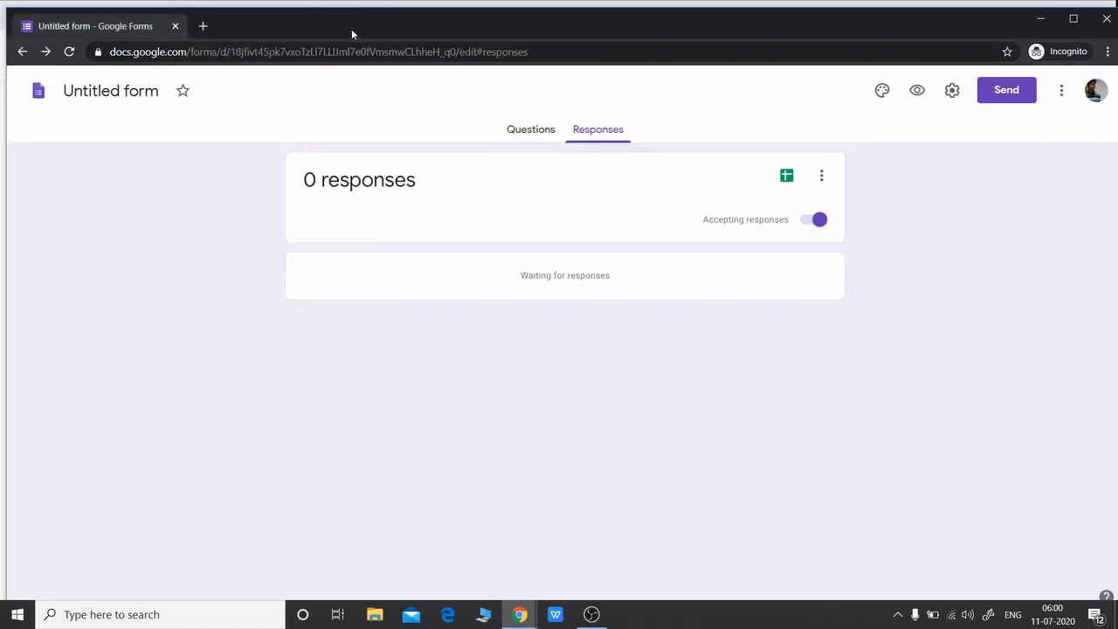
pyautogui.click(882, 91)
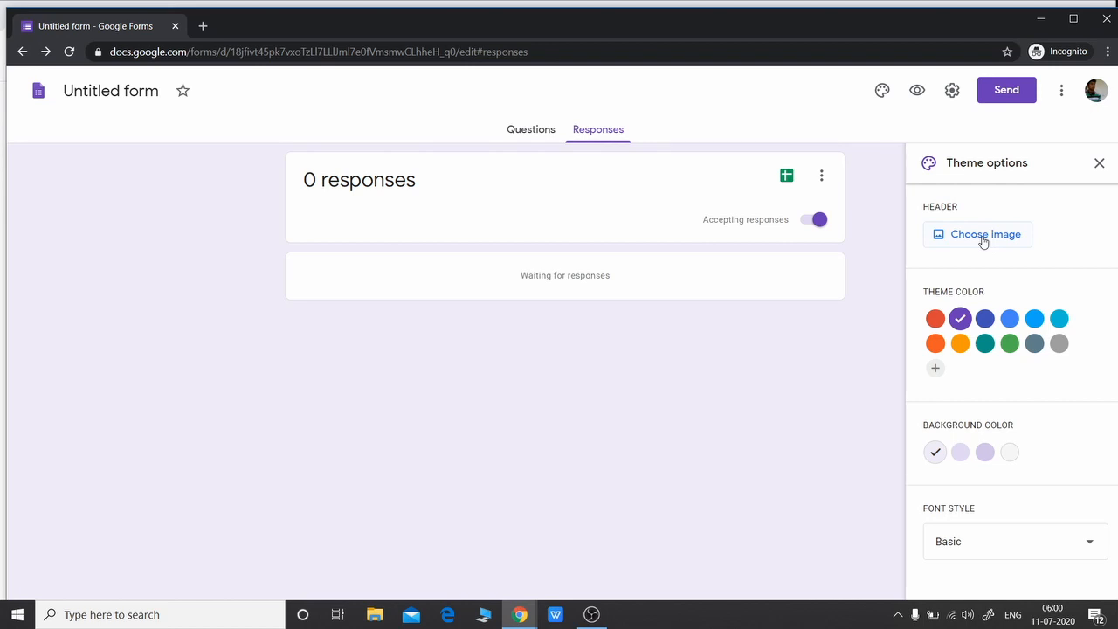
# Pick the orange Theme color swatch, leaving the font style on Basic
pyautogui.click(530, 133)
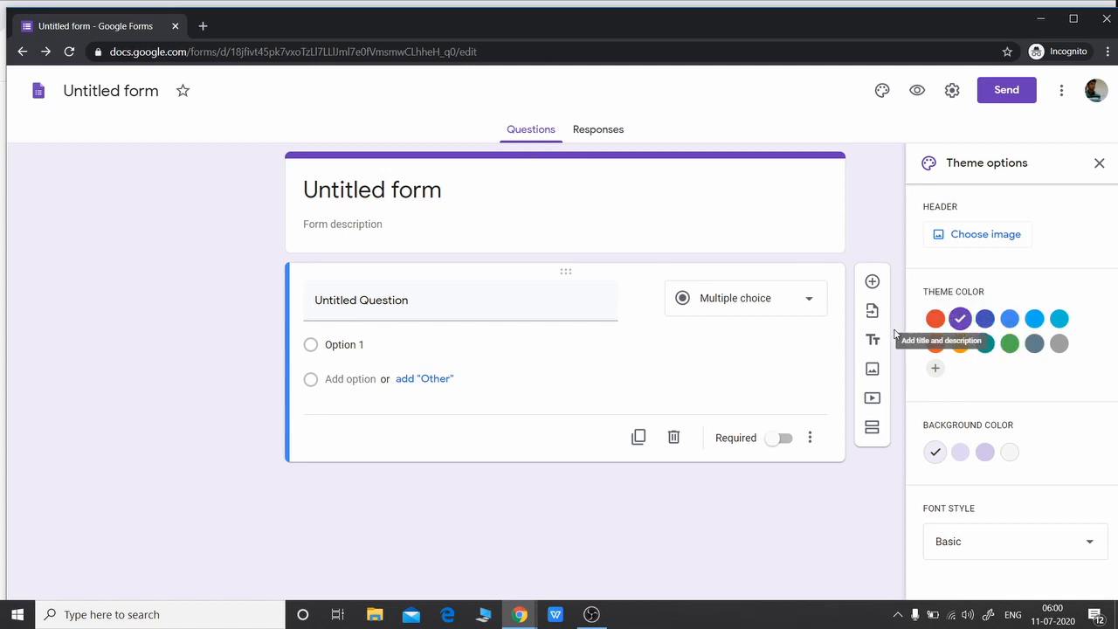
pyautogui.click(935, 343)
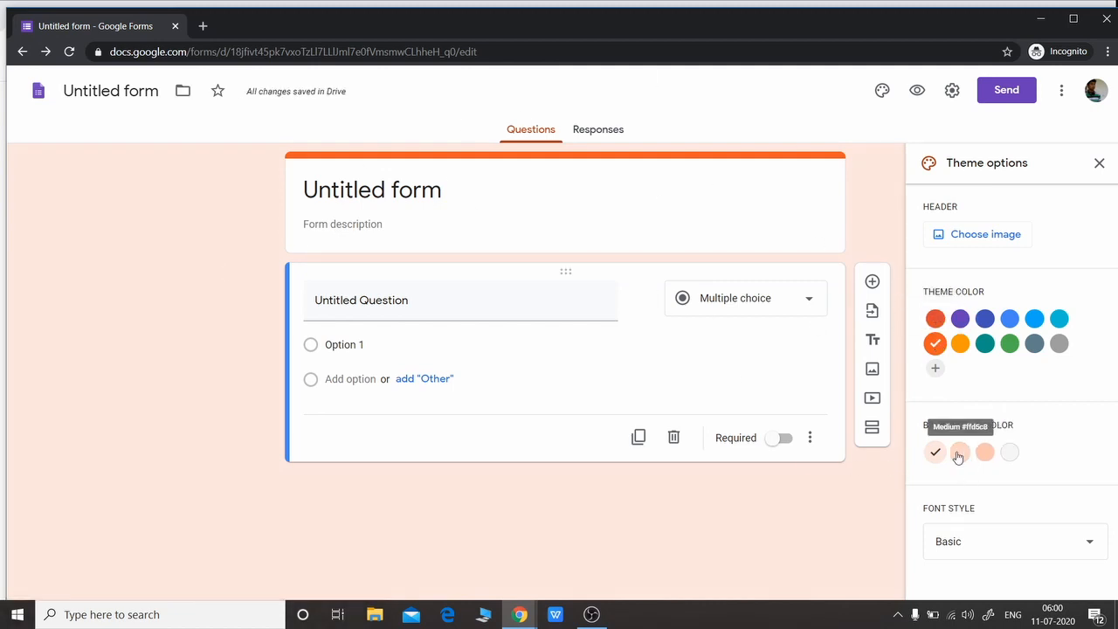
pyautogui.click(1092, 548)
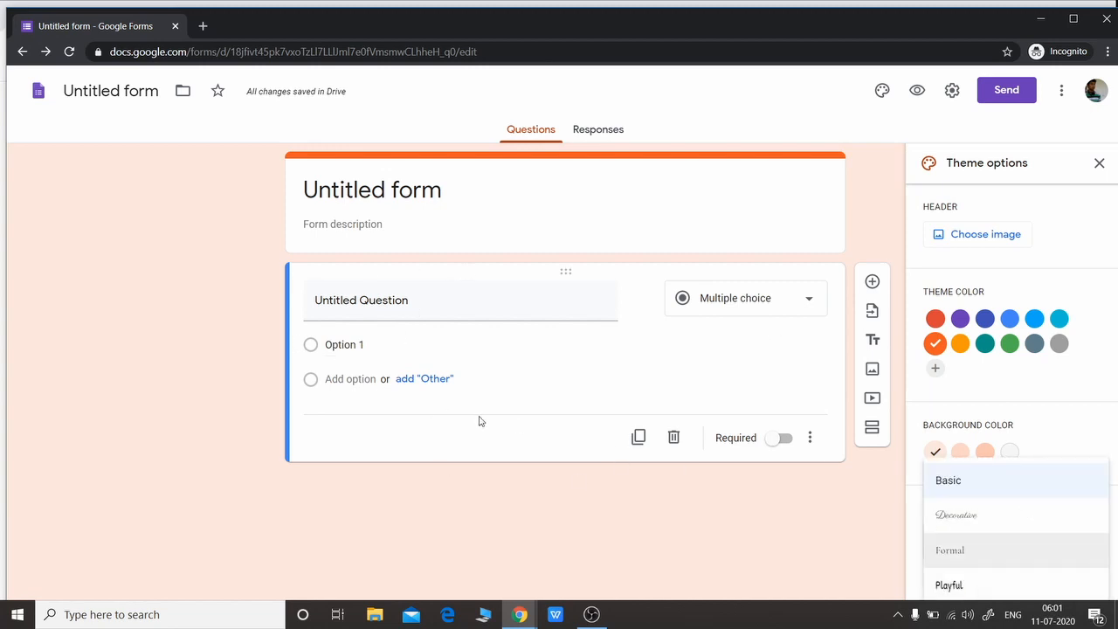
pyautogui.click(1088, 430)
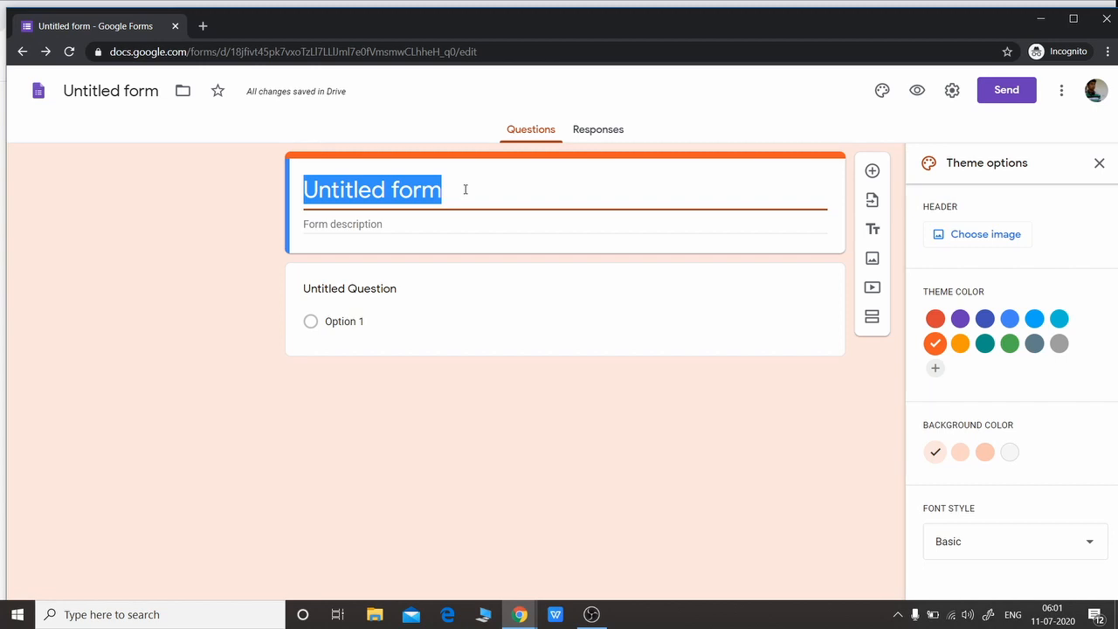
# Title the form 'Demo From For School'
pyautogui.write('De')
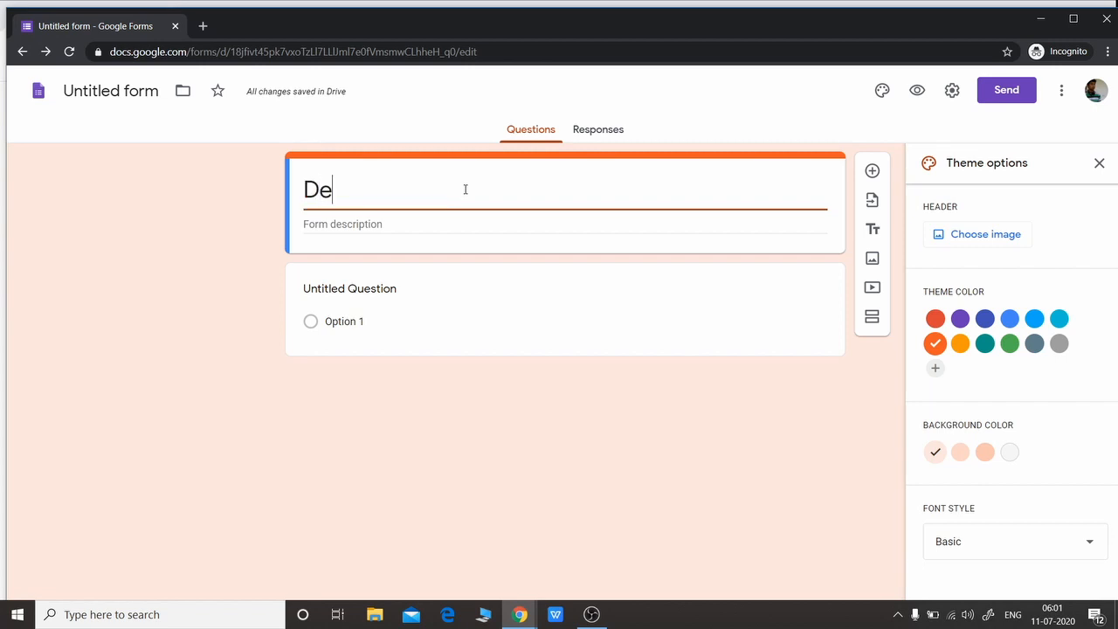
pyautogui.write('mo From For')
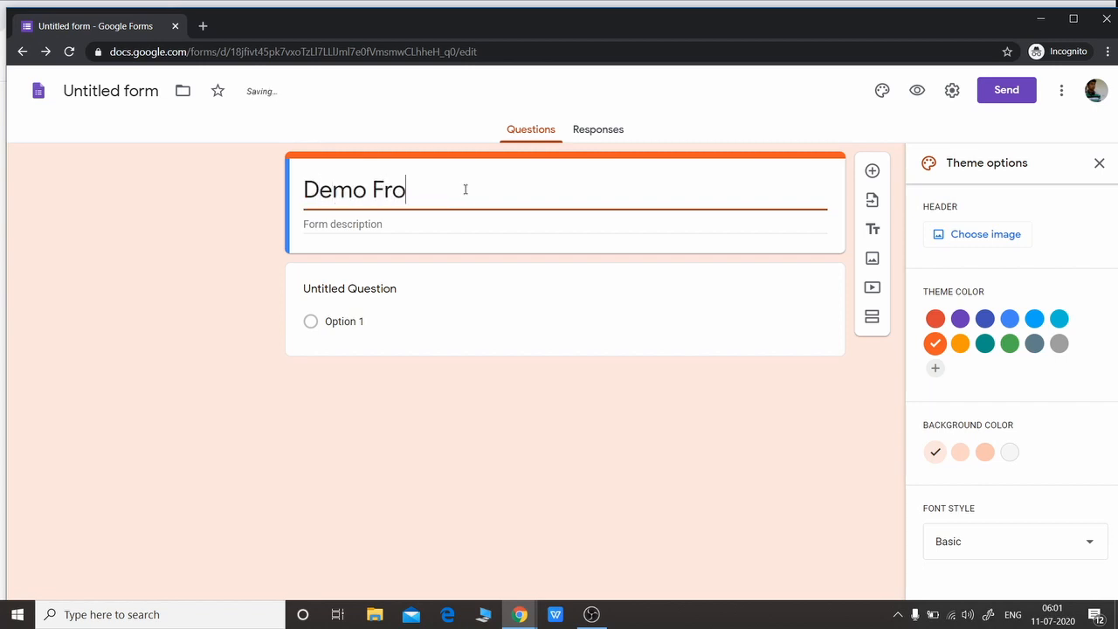
pyautogui.write(' School')
pyautogui.click(401, 224)
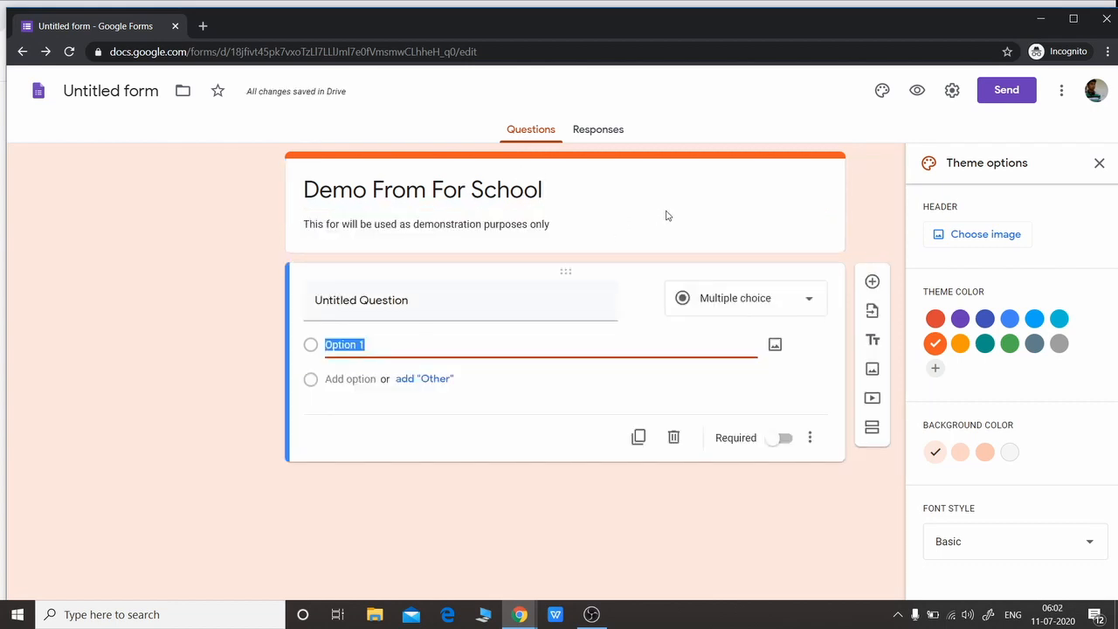
pyautogui.click(663, 217)
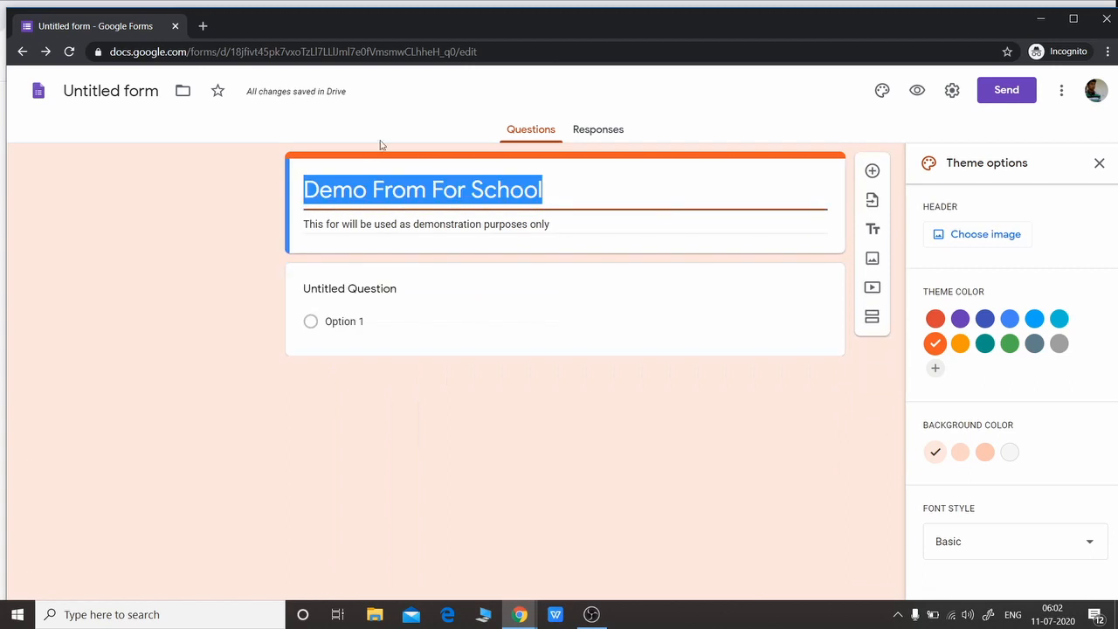
# Preview the retitled form, then return to the editor's header image picker
pyautogui.click(918, 90)
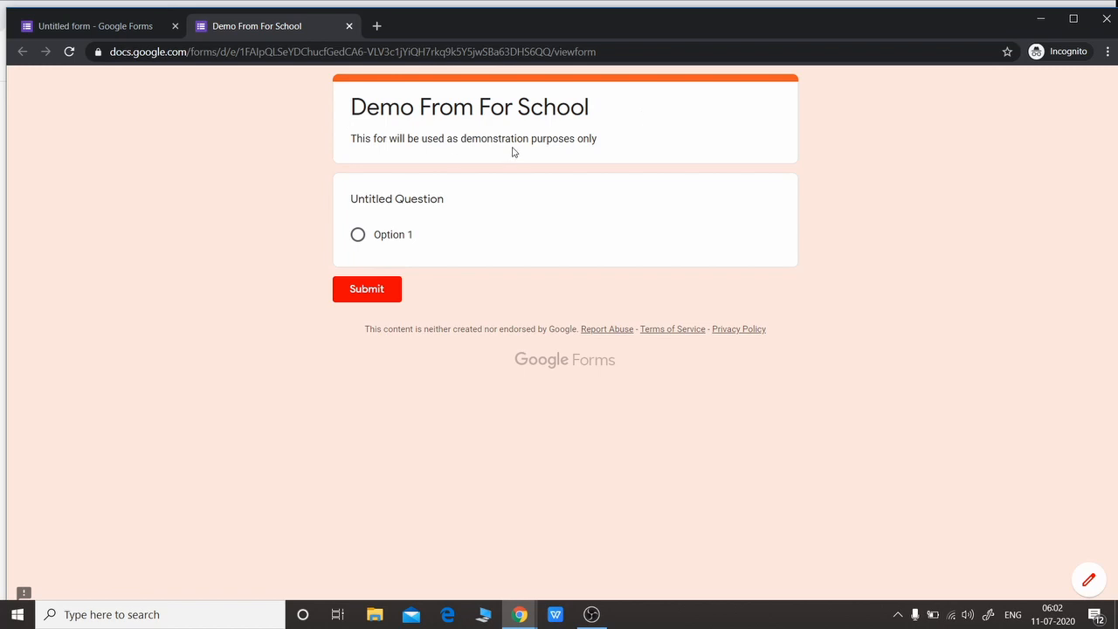
pyautogui.click(91, 27)
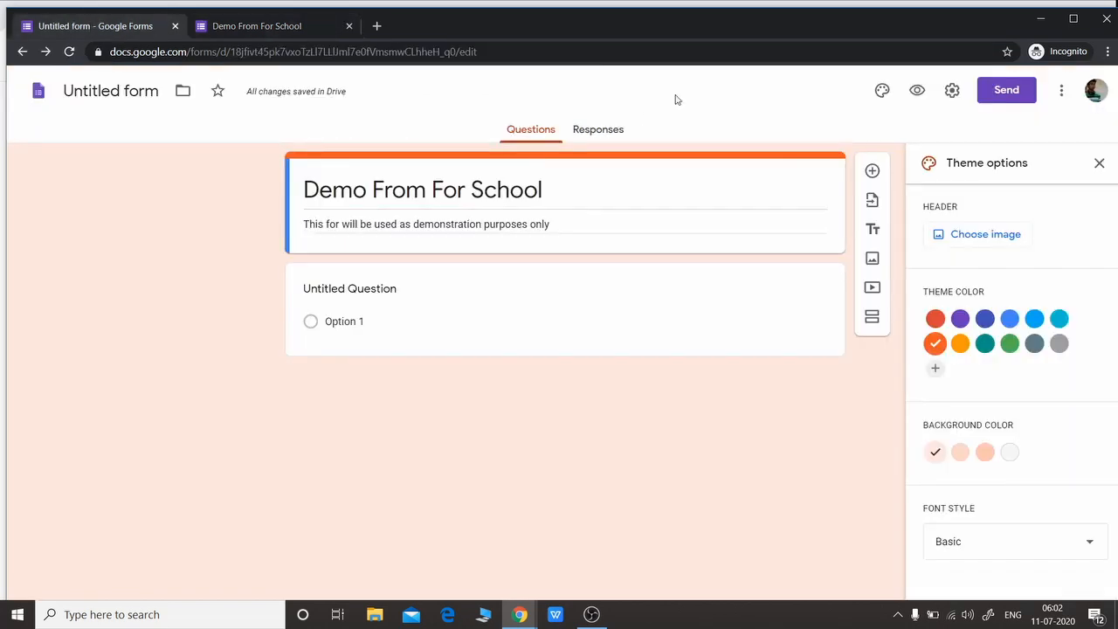
pyautogui.click(985, 234)
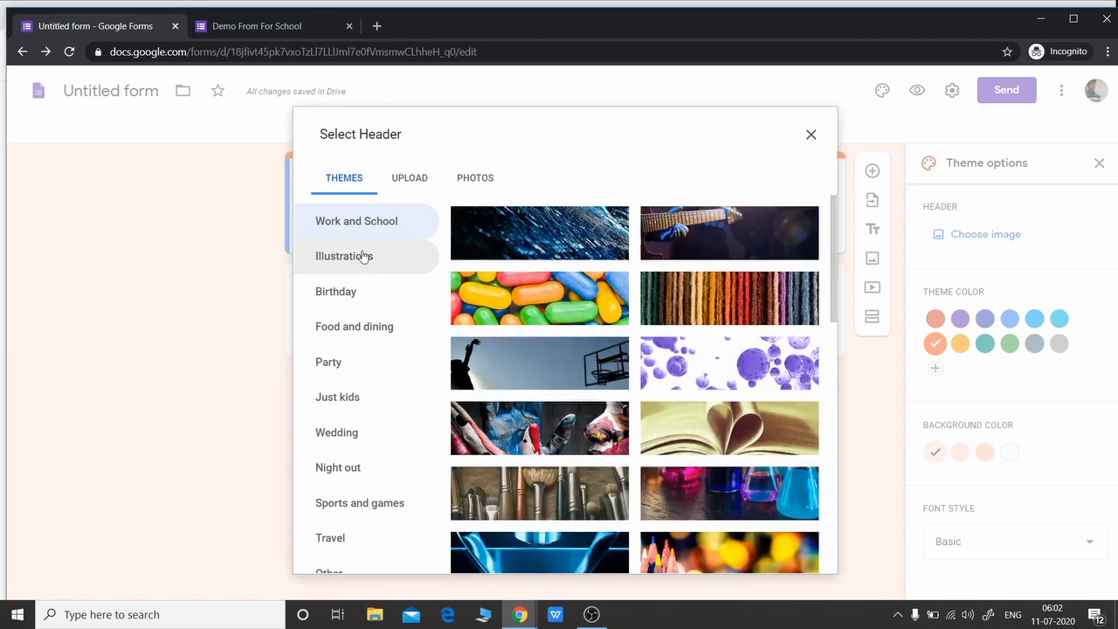
# Insert the open-book Themes header image, turning the theme brown, and preview the form
pyautogui.click(414, 185)
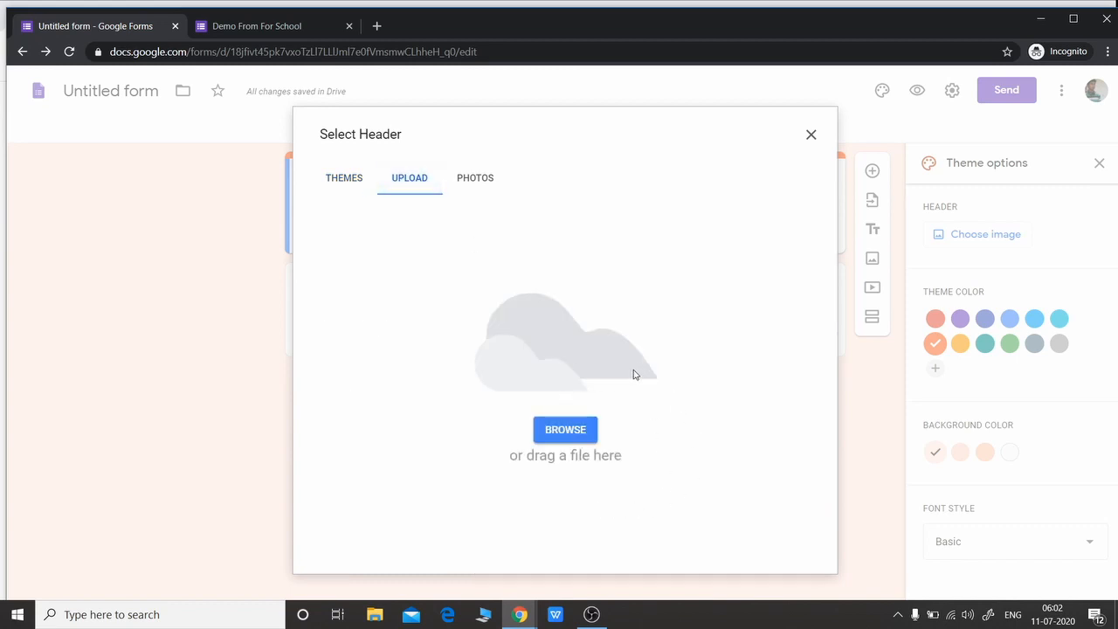
pyautogui.click(477, 187)
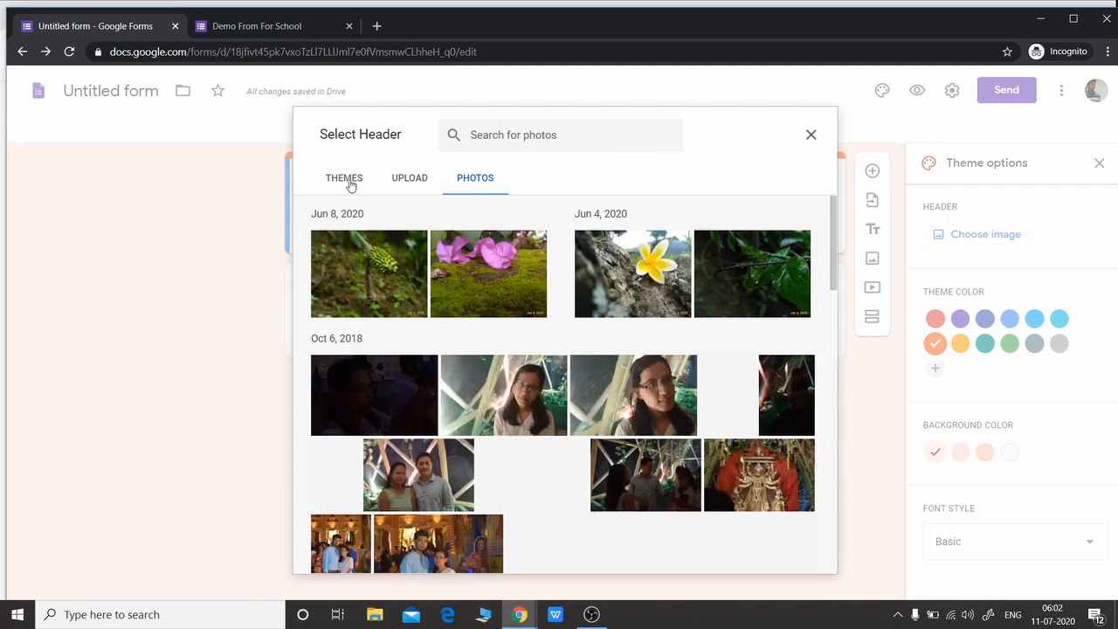
pyautogui.click(346, 182)
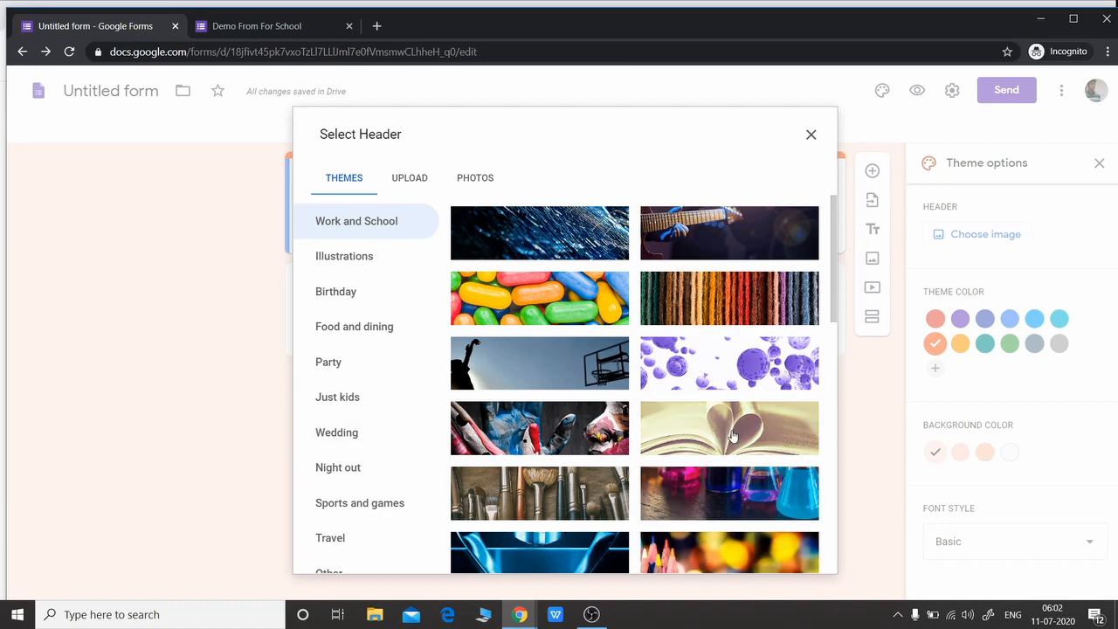
pyautogui.click(742, 455)
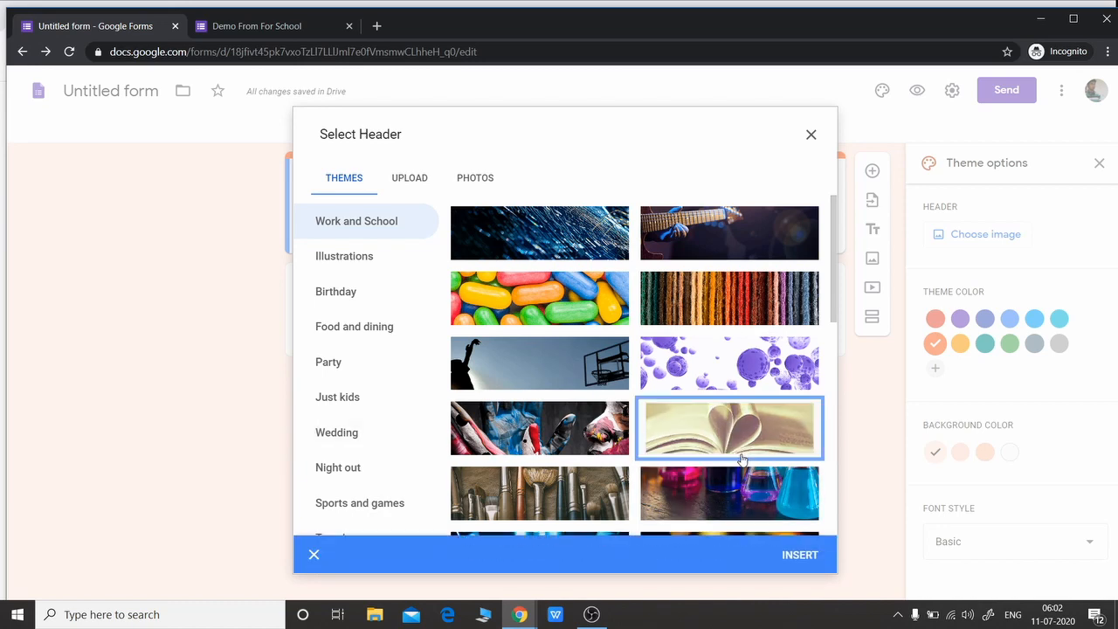
pyautogui.click(800, 564)
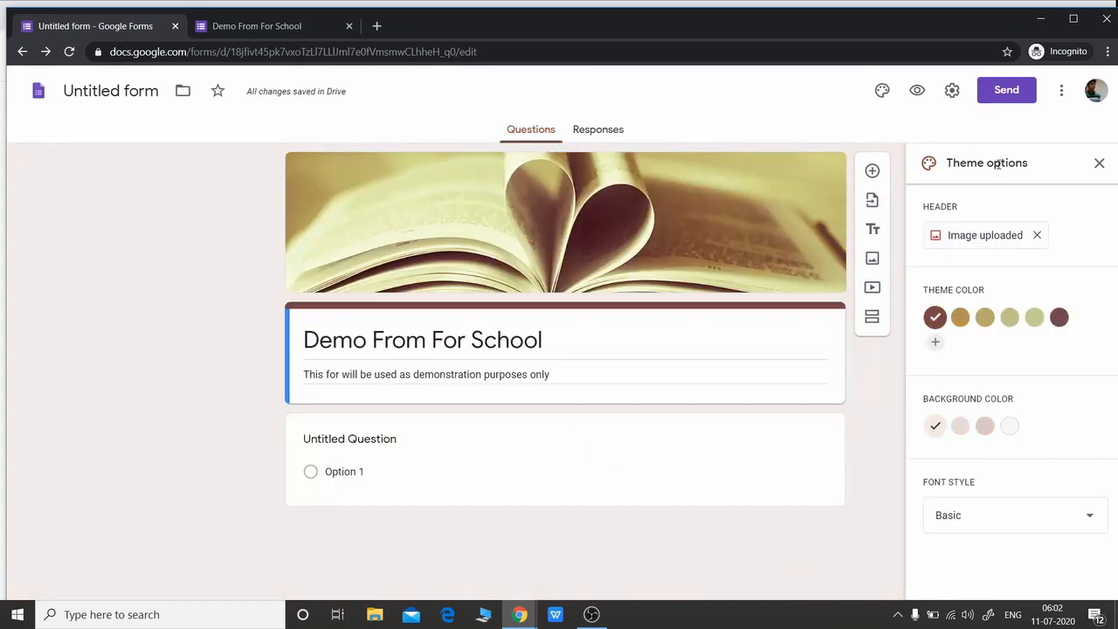
pyautogui.click(916, 90)
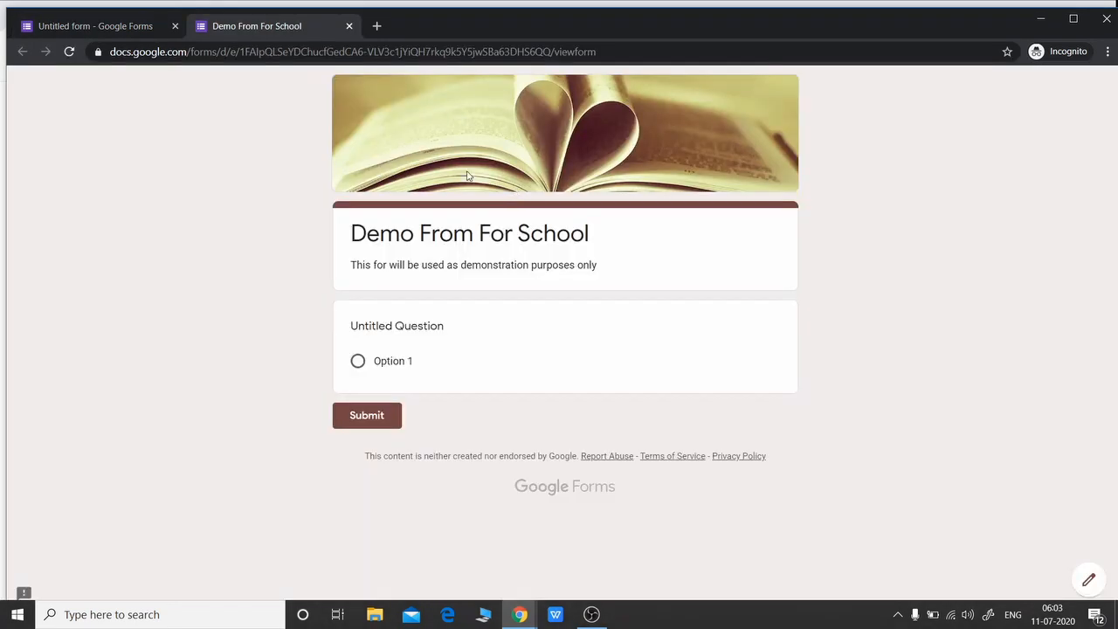
# Switch back to the editor tab and close the Theme options panel
pyautogui.click(99, 27)
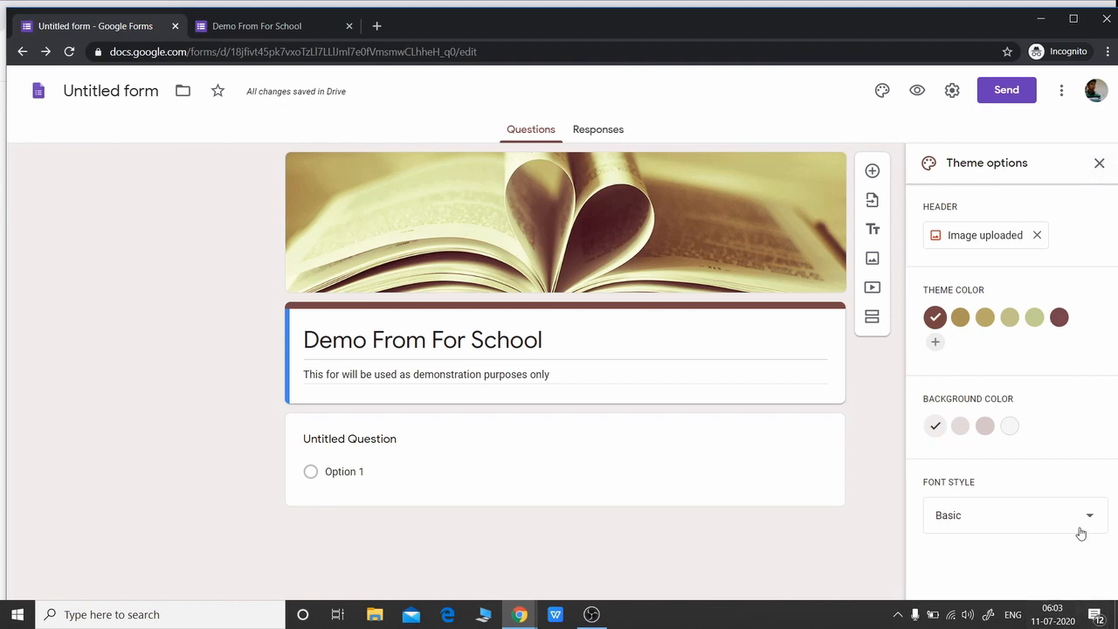
pyautogui.click(1100, 164)
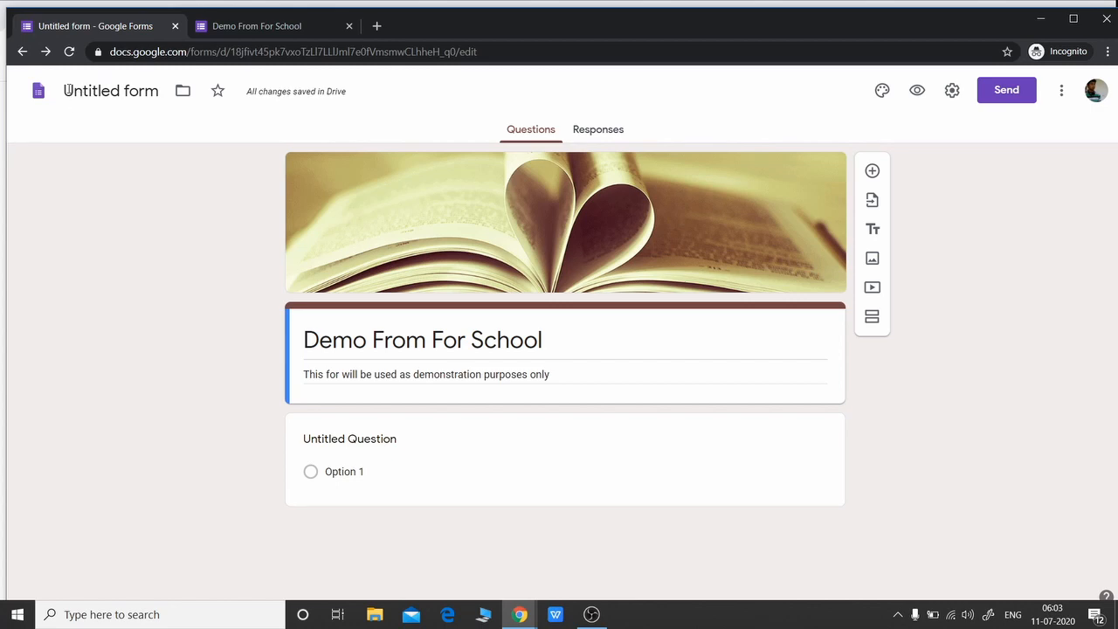
# Replace the file name 'Untitled form' with 'Form 1' at the top left
pyautogui.click(67, 91)
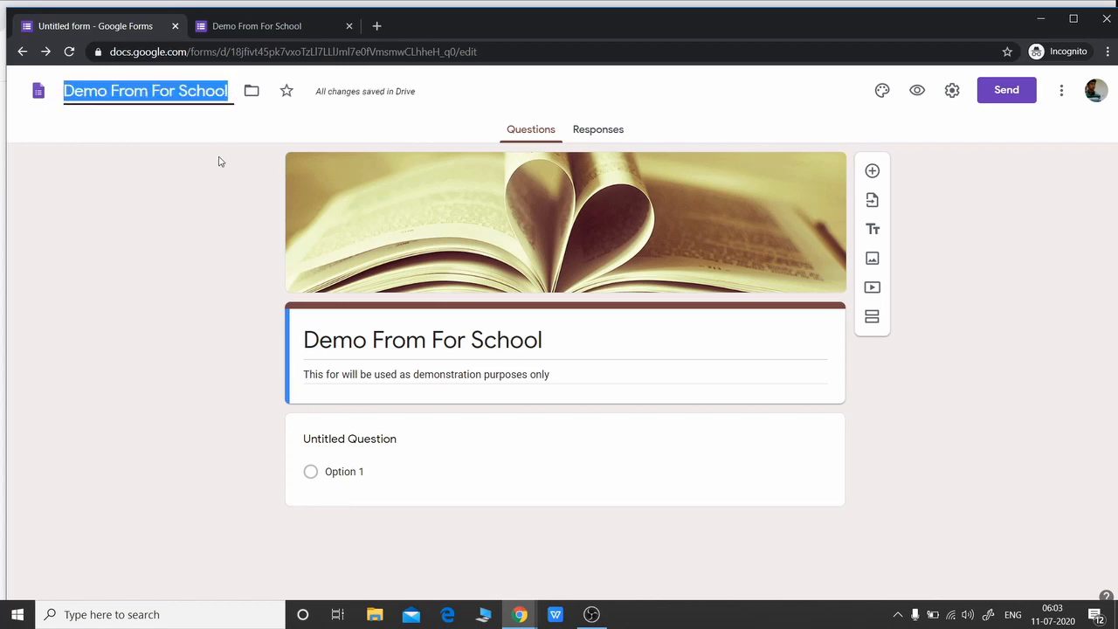
pyautogui.click(184, 91)
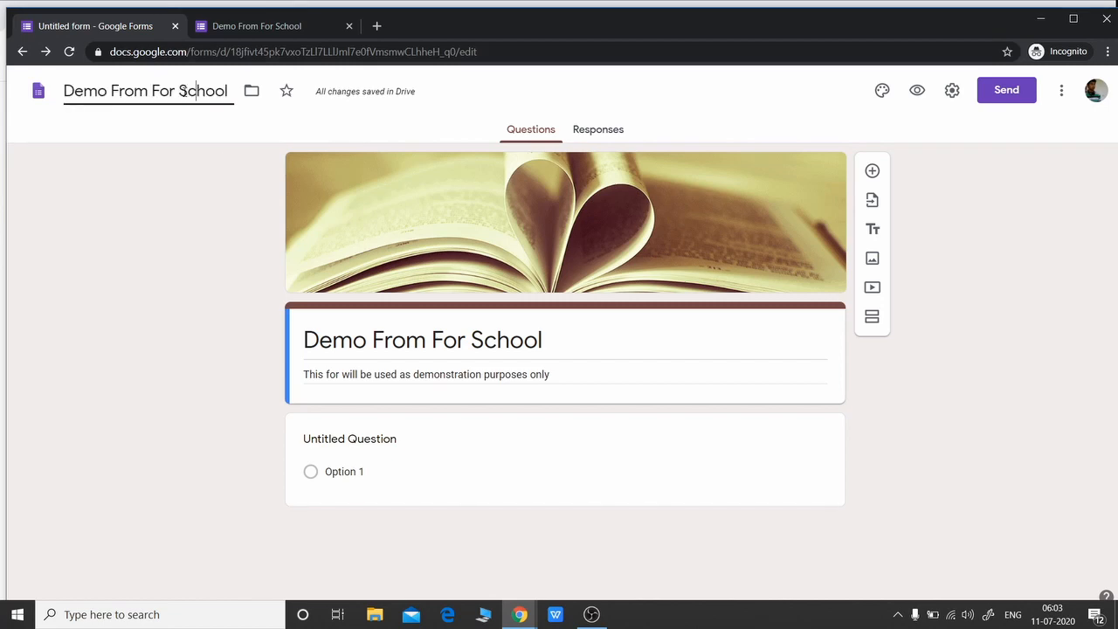
pyautogui.press('Right')
pyautogui.press('BackSpace')
pyautogui.press('BackSpace')
pyautogui.press('BackSpace')
pyautogui.press('BackSpace')
pyautogui.press('BackSpace')
pyautogui.press('BackSpace')
pyautogui.press('BackSpace')
pyautogui.press('BackSpace')
pyautogui.press('BackSpace')
pyautogui.press('BackSpace')
pyautogui.press('BackSpace')
pyautogui.press('BackSpace')
pyautogui.press('BackSpace')
pyautogui.press('BackSpace')
pyautogui.press('BackSpace')
pyautogui.press('BackSpace')
pyautogui.press('BackSpace')
pyautogui.press('BackSpace')
pyautogui.press('BackSpace')
pyautogui.press('BackSpace')
pyautogui.write('Form 1')
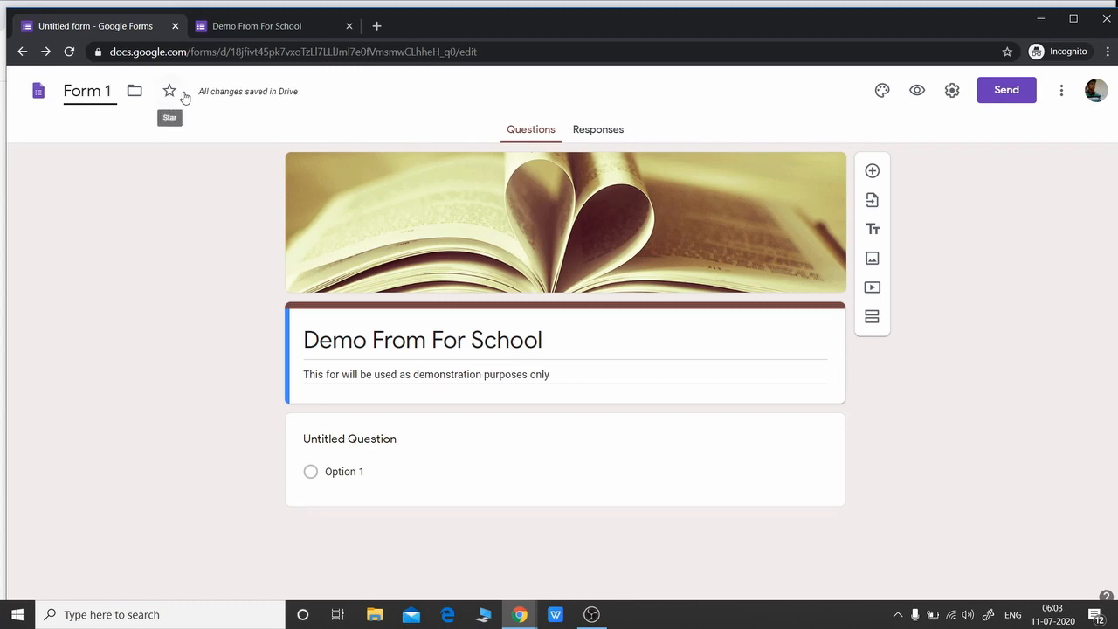
pyautogui.click(209, 215)
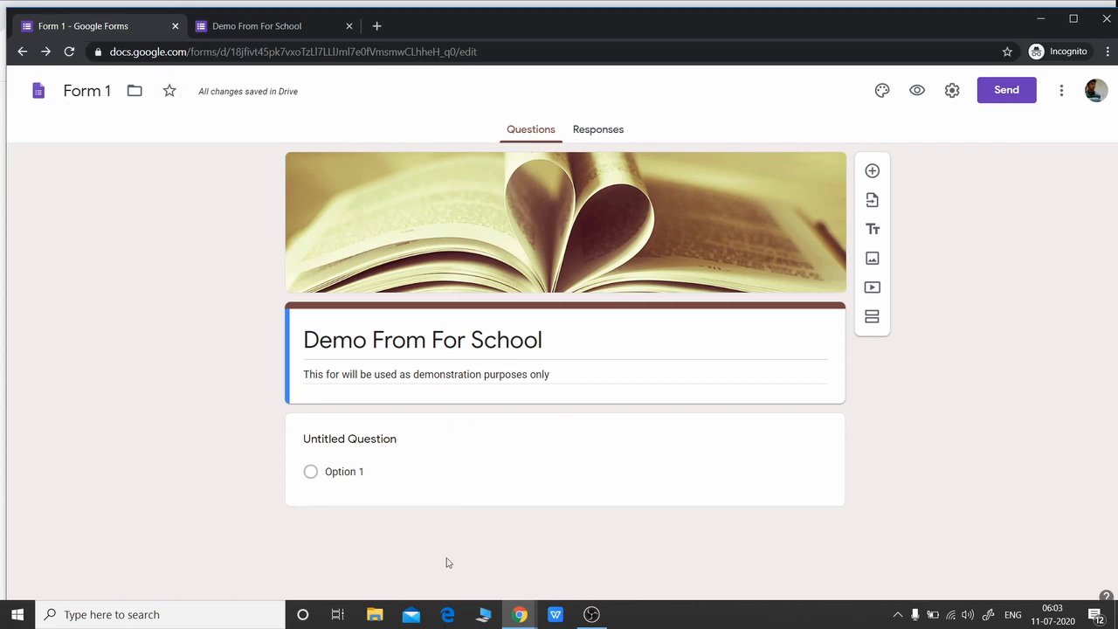
# Enter 'What types language is python?' as the first question's text
pyautogui.click(425, 437)
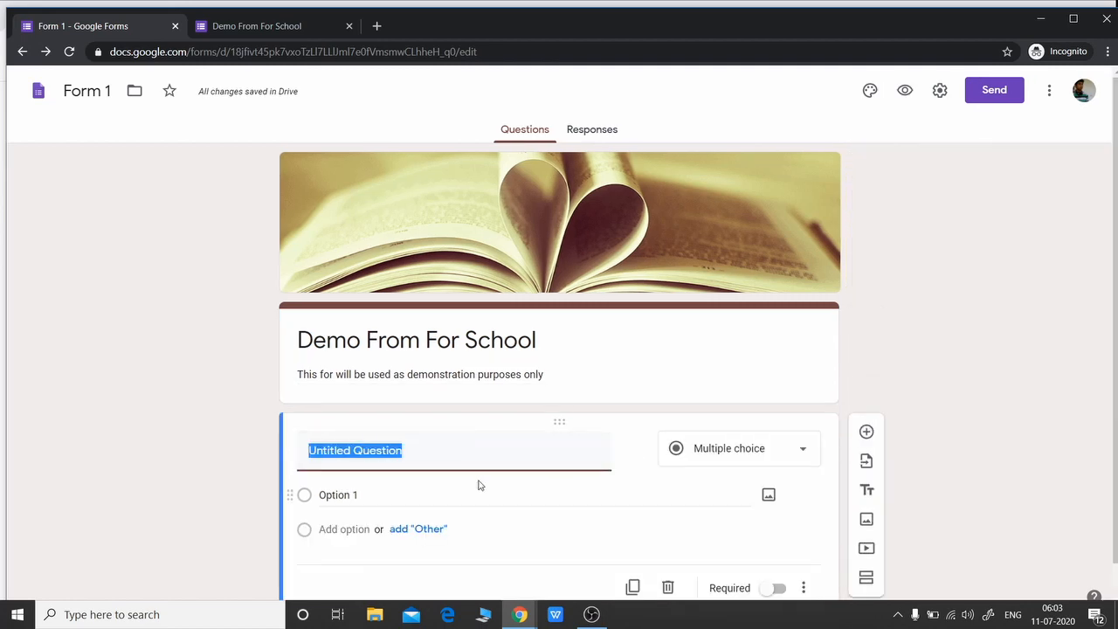
pyautogui.write('What types  language is python?')
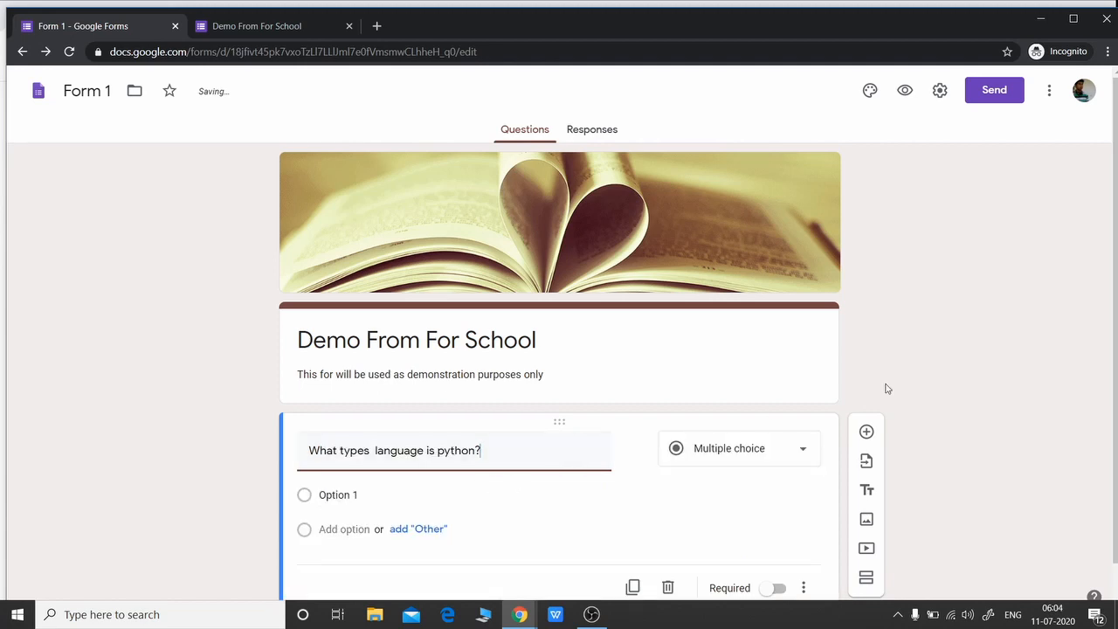
pyautogui.scroll(-1, 961, 379)
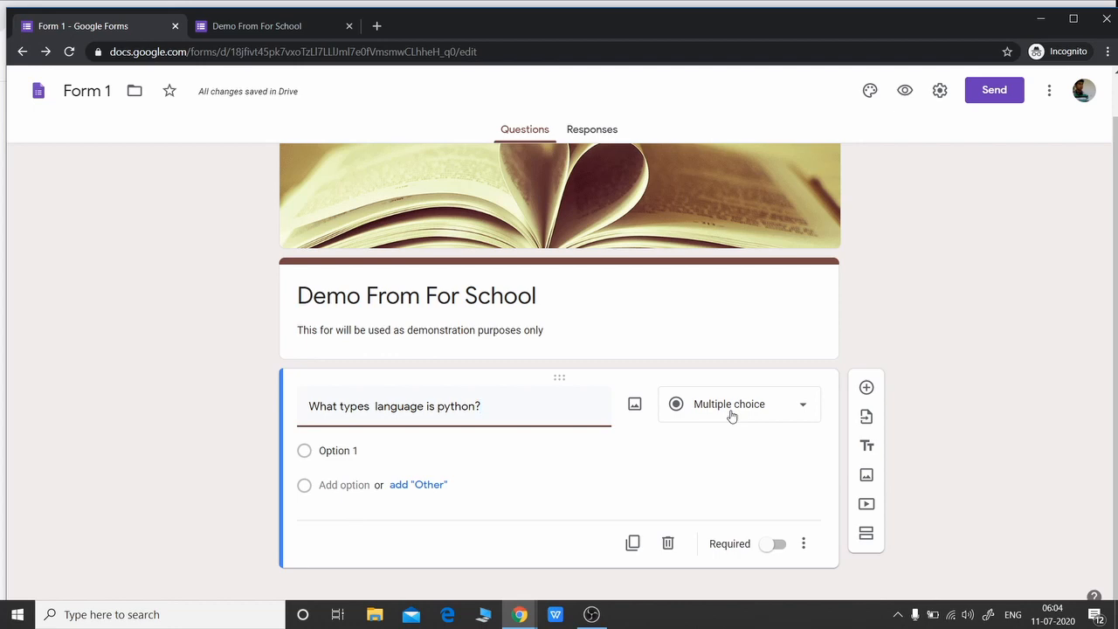
pyautogui.click(803, 403)
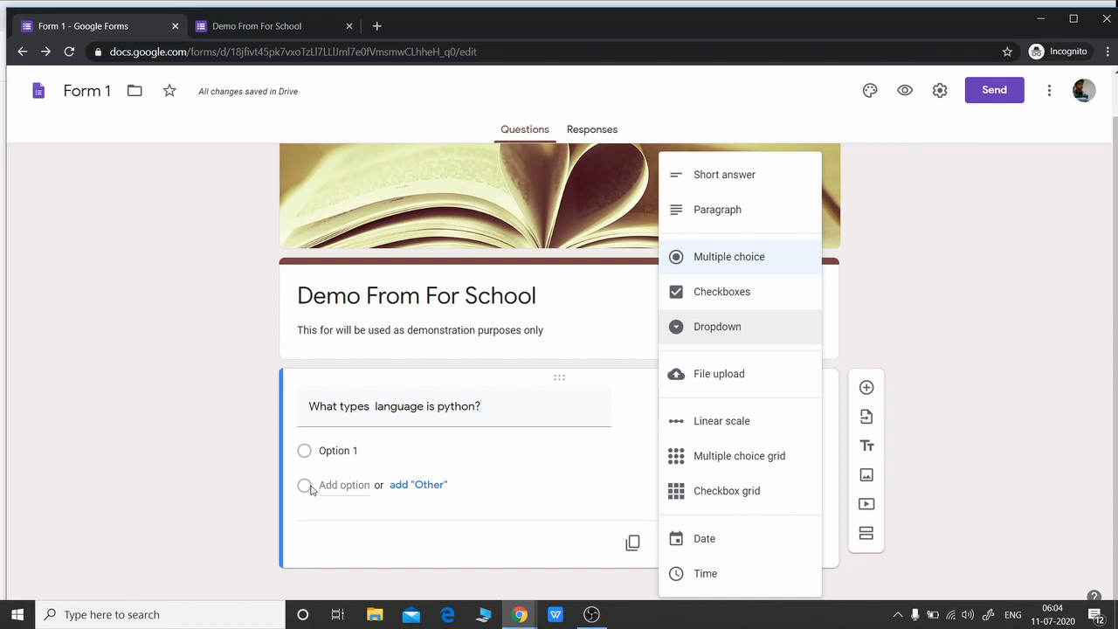
# Keep the question as Multiple choice and type 'Interp' into the first answer option
pyautogui.click(1004, 334)
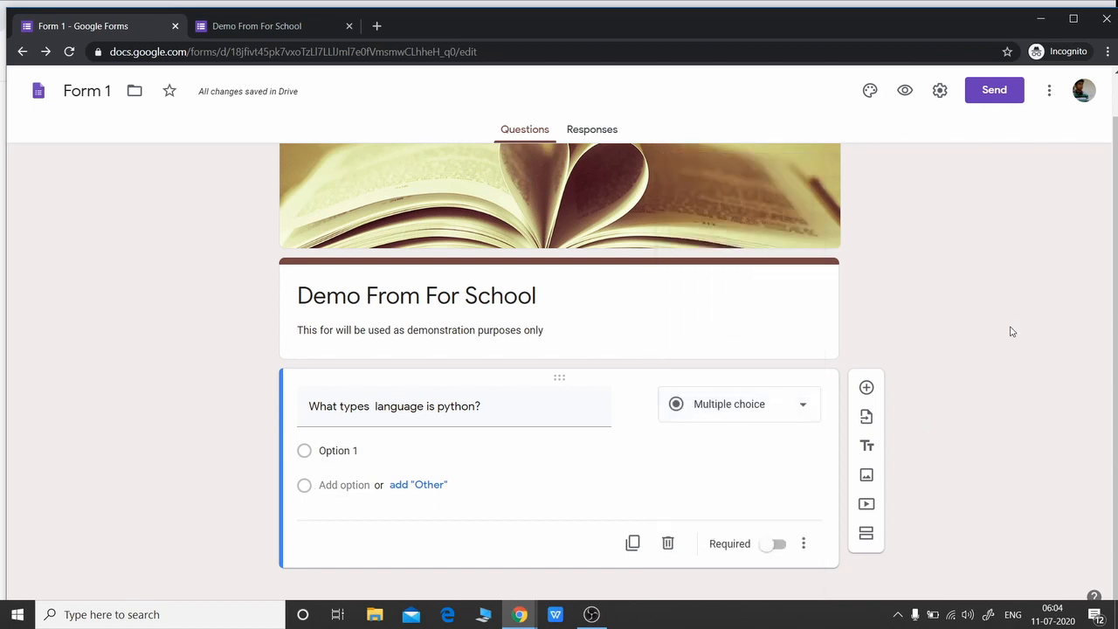
pyautogui.click(395, 452)
pyautogui.write('Interpreted')
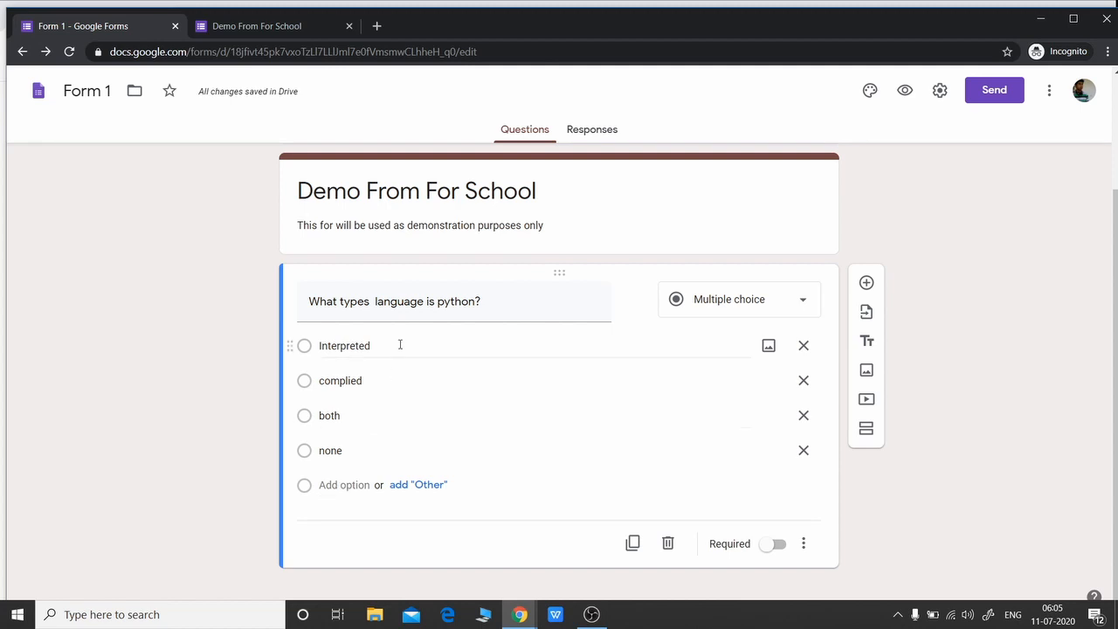
# Preview the form and test the radio answers complied, Interpreted, both and none
pyautogui.click(905, 90)
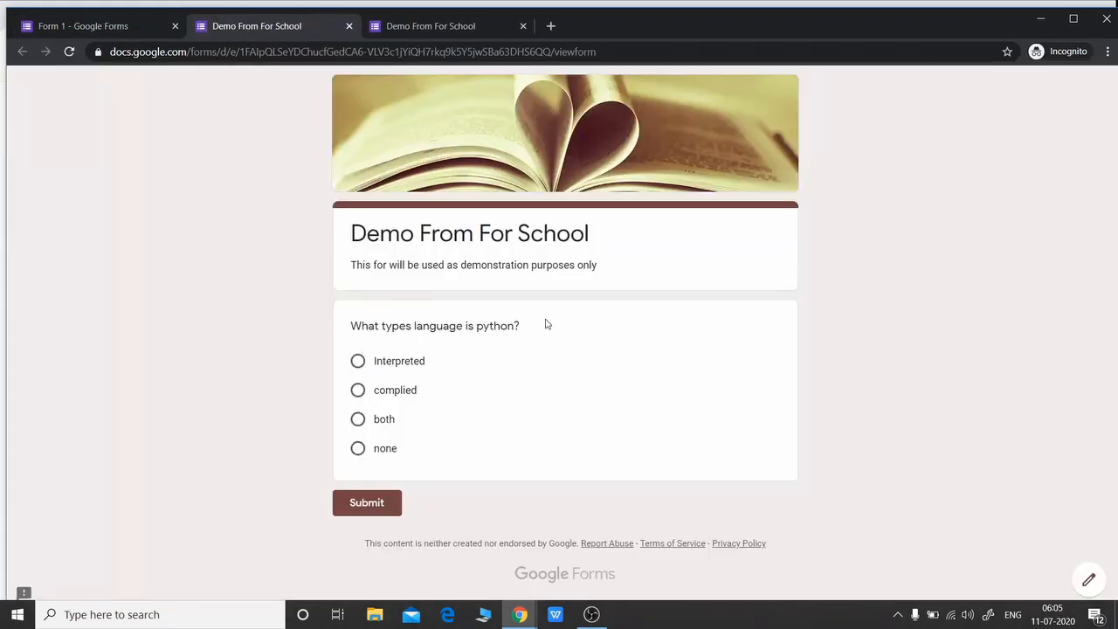
pyautogui.click(357, 390)
pyautogui.click(353, 364)
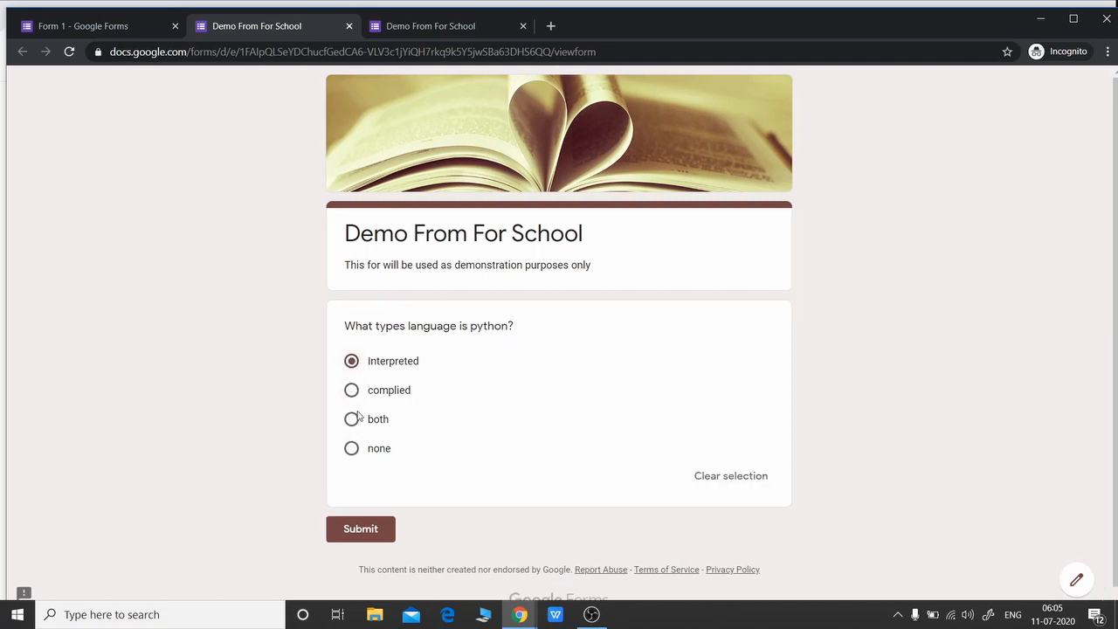
pyautogui.click(352, 419)
pyautogui.click(354, 393)
pyautogui.click(352, 453)
# Back in the editor, change the python question's type to Checkboxes
pyautogui.click(104, 27)
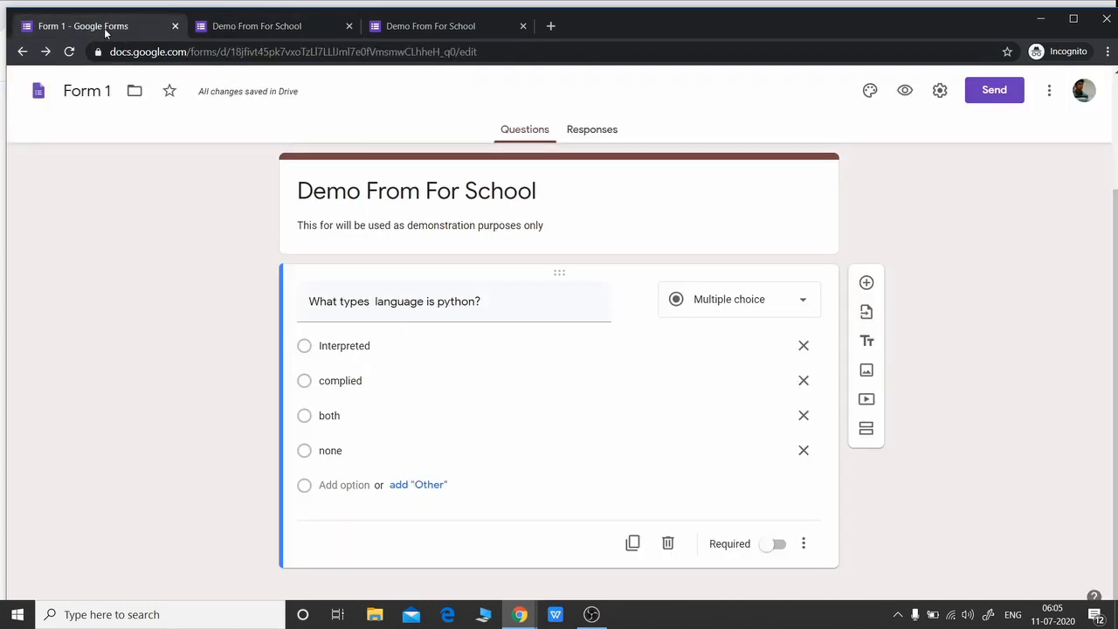
pyautogui.click(789, 300)
pyautogui.click(749, 300)
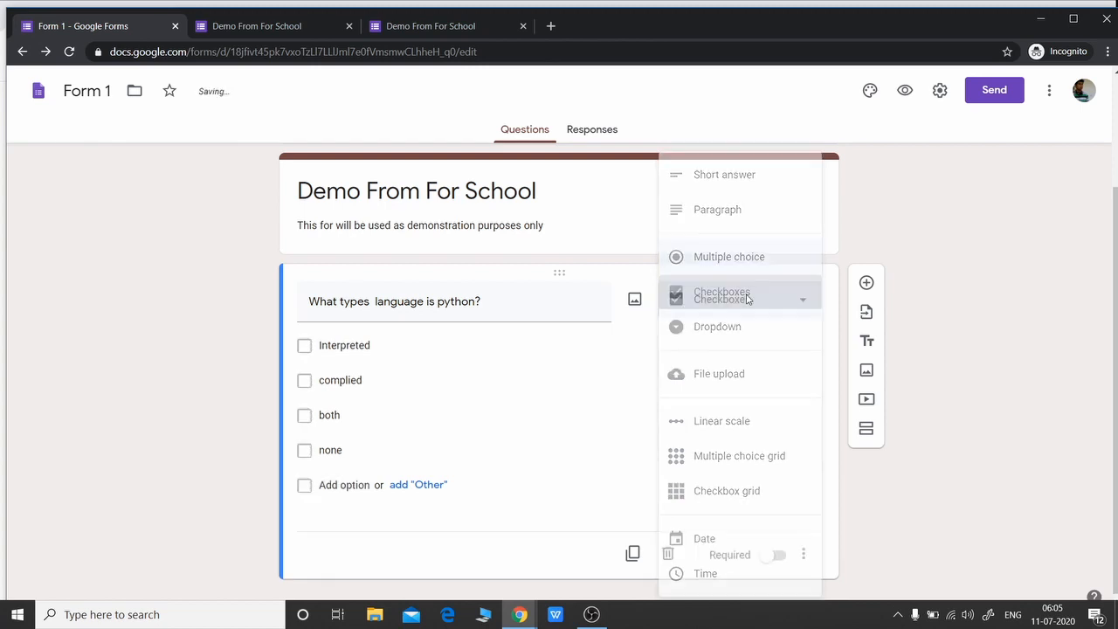
# Preview the checkbox version and tick Interpreted, complied and both together
pyautogui.click(349, 26)
pyautogui.click(634, 133)
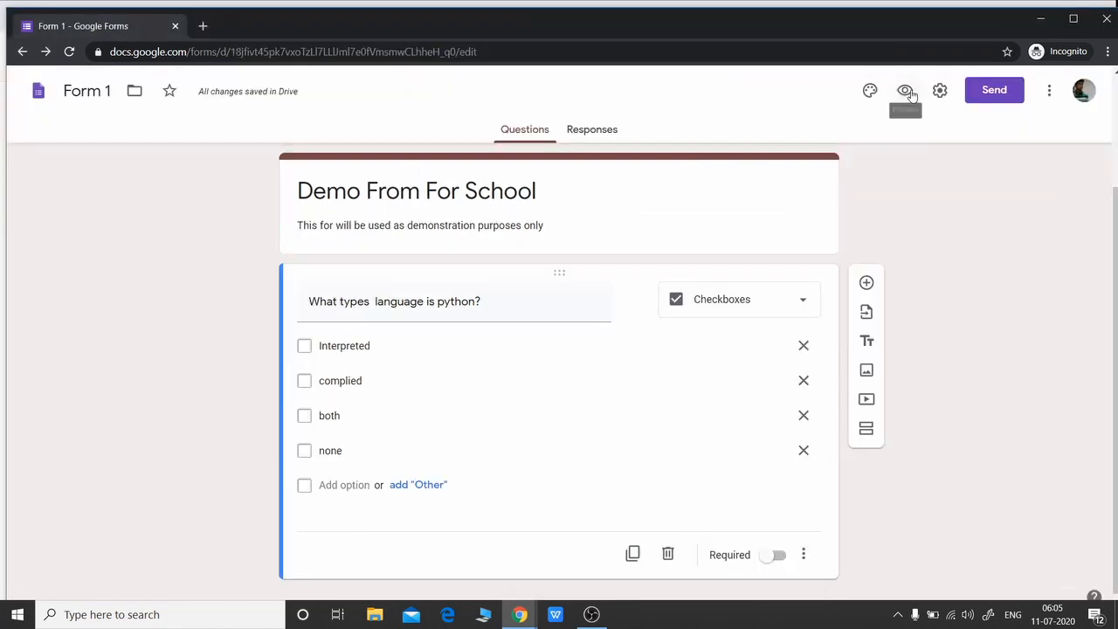
pyautogui.click(907, 92)
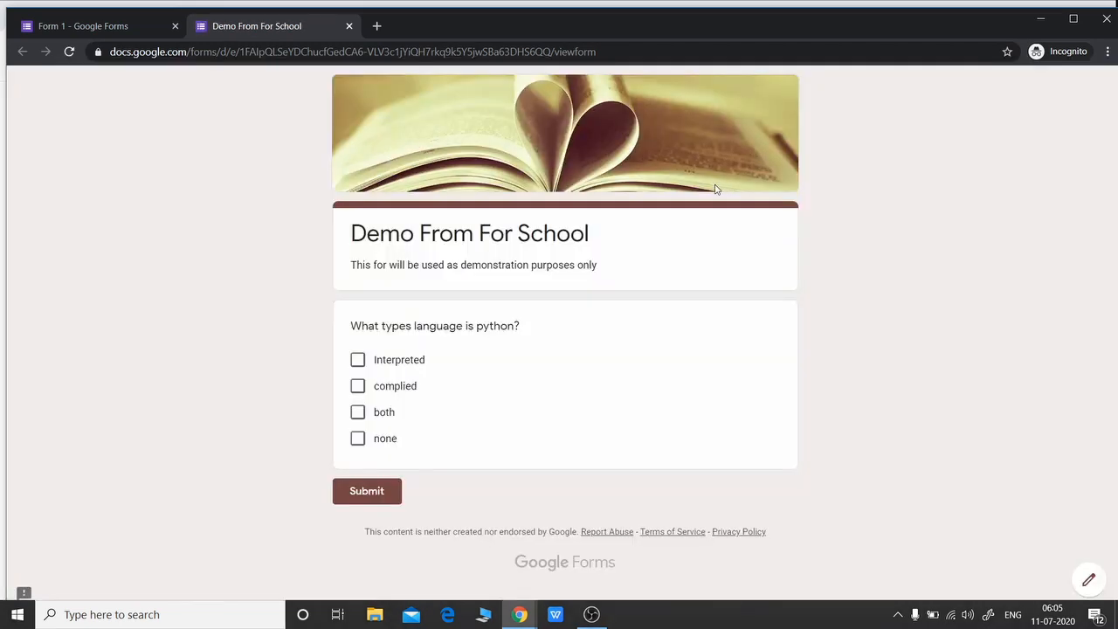
pyautogui.click(358, 361)
pyautogui.click(357, 387)
pyautogui.click(358, 413)
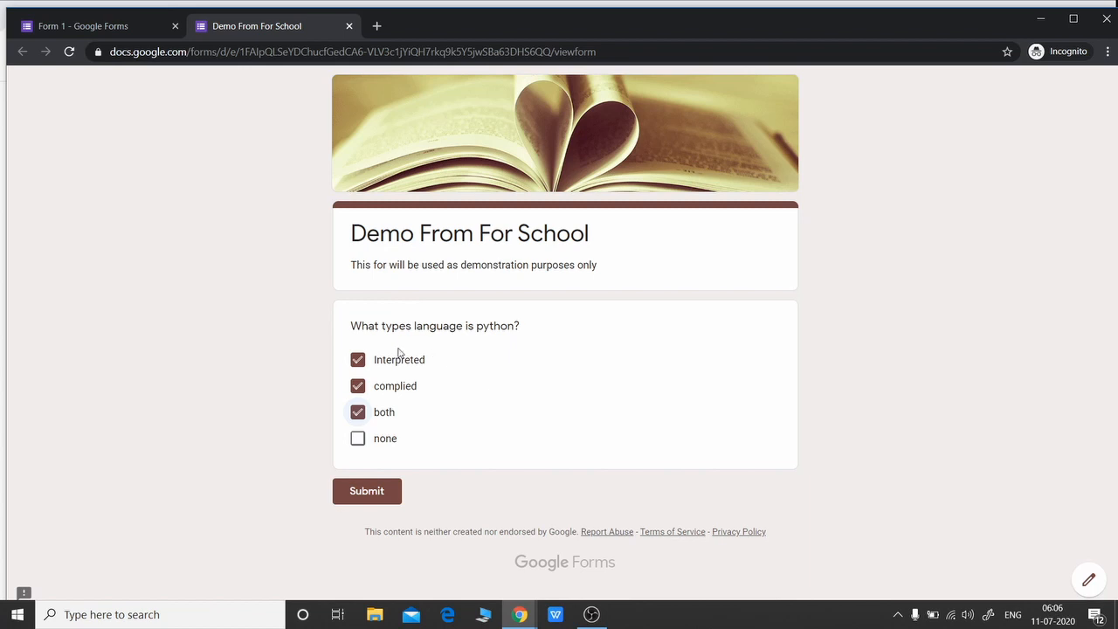
# Leave the preview and change the python question to a Dropdown
pyautogui.click(349, 27)
pyautogui.click(642, 133)
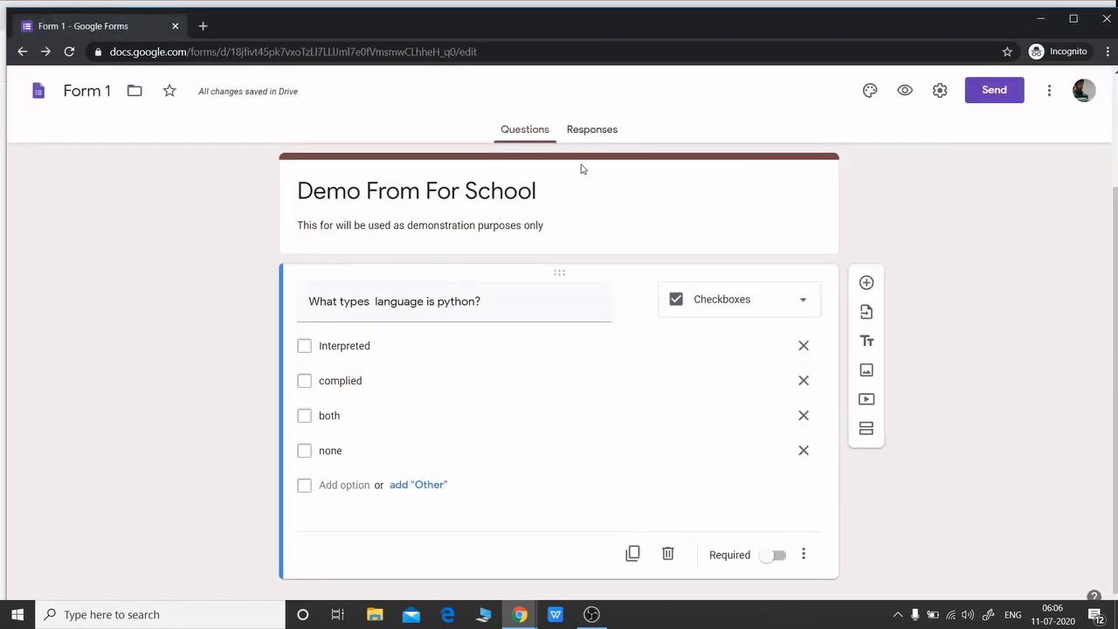
pyautogui.click(799, 299)
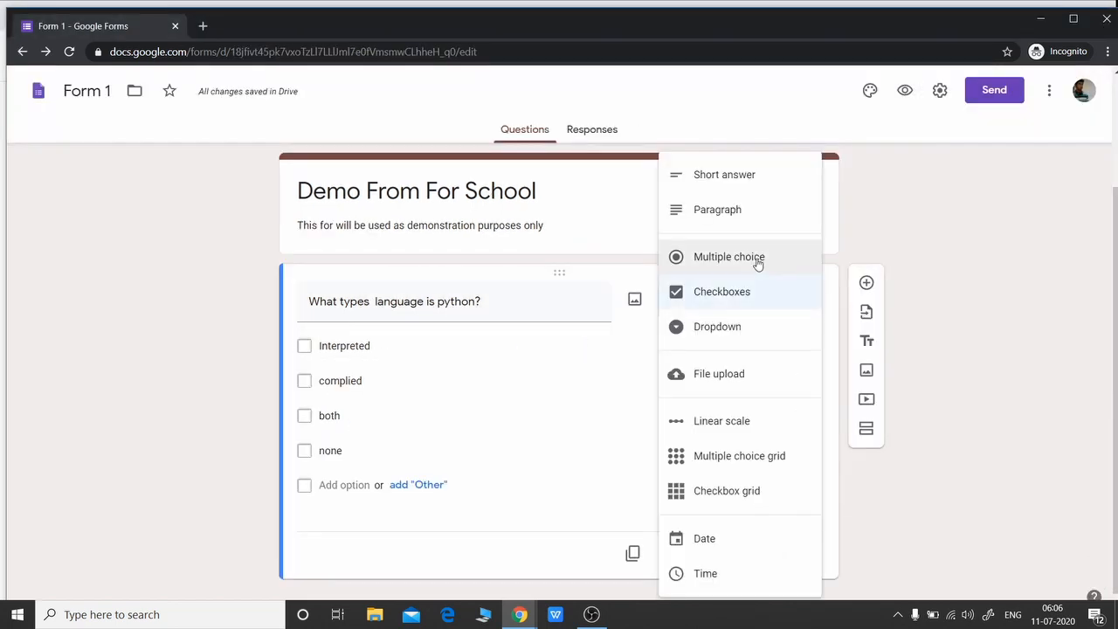
pyautogui.click(734, 327)
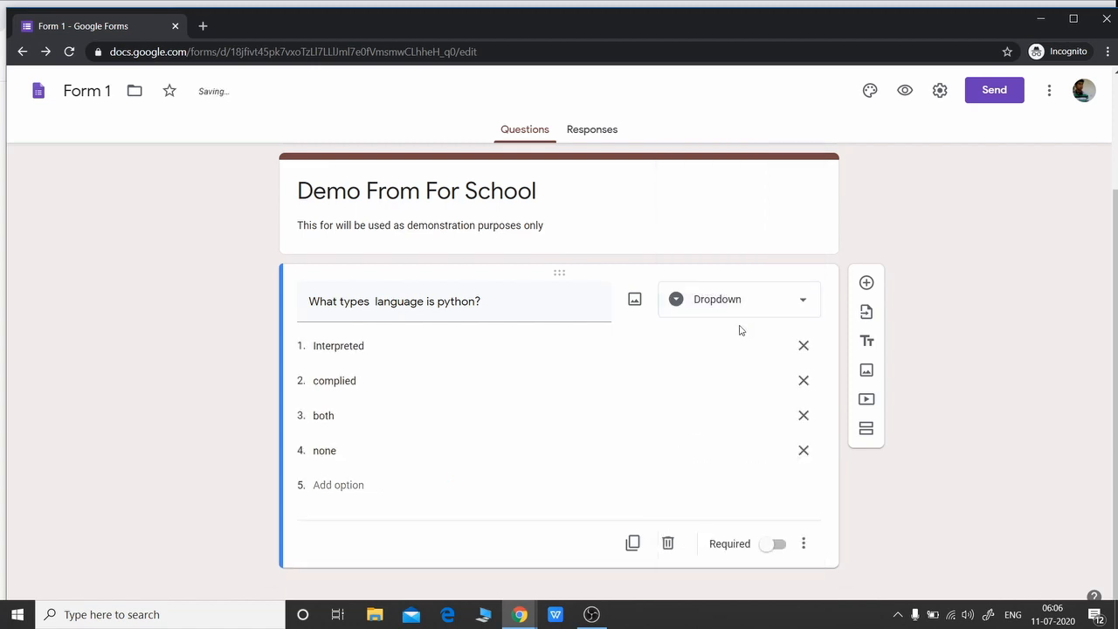
# In the live form, choose Interpreted from the dropdown, then return to the editor
pyautogui.click(905, 91)
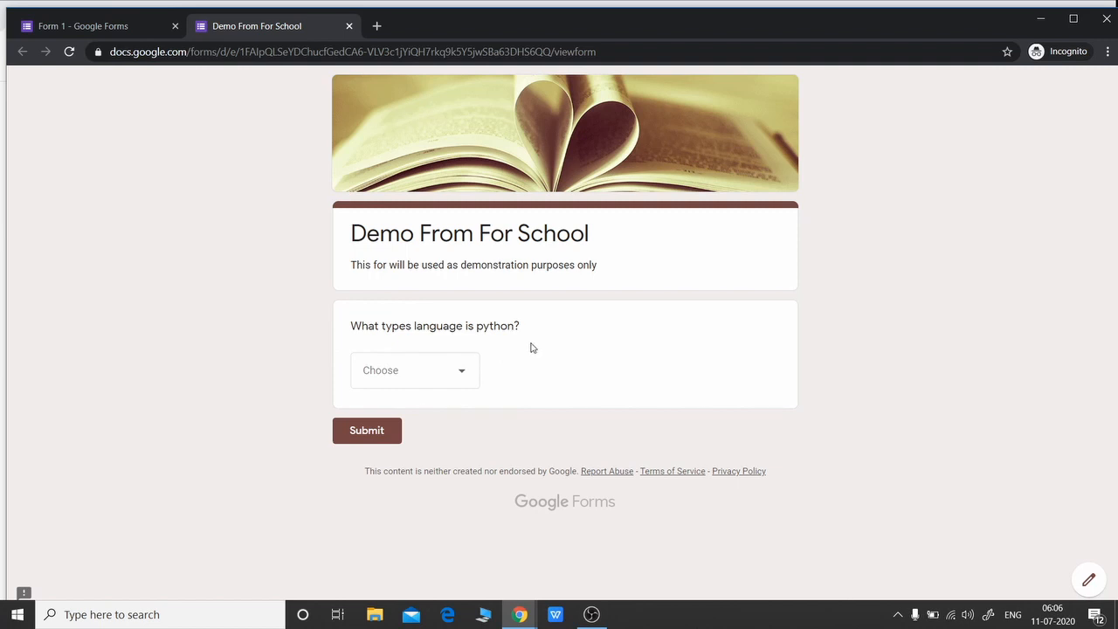
pyautogui.click(468, 375)
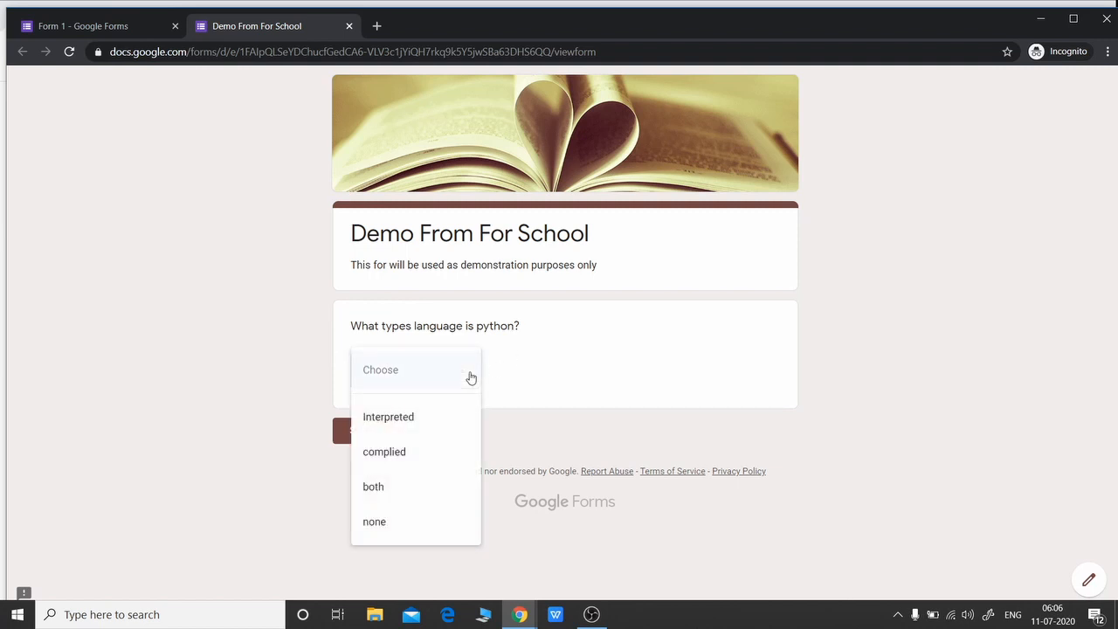
pyautogui.click(415, 414)
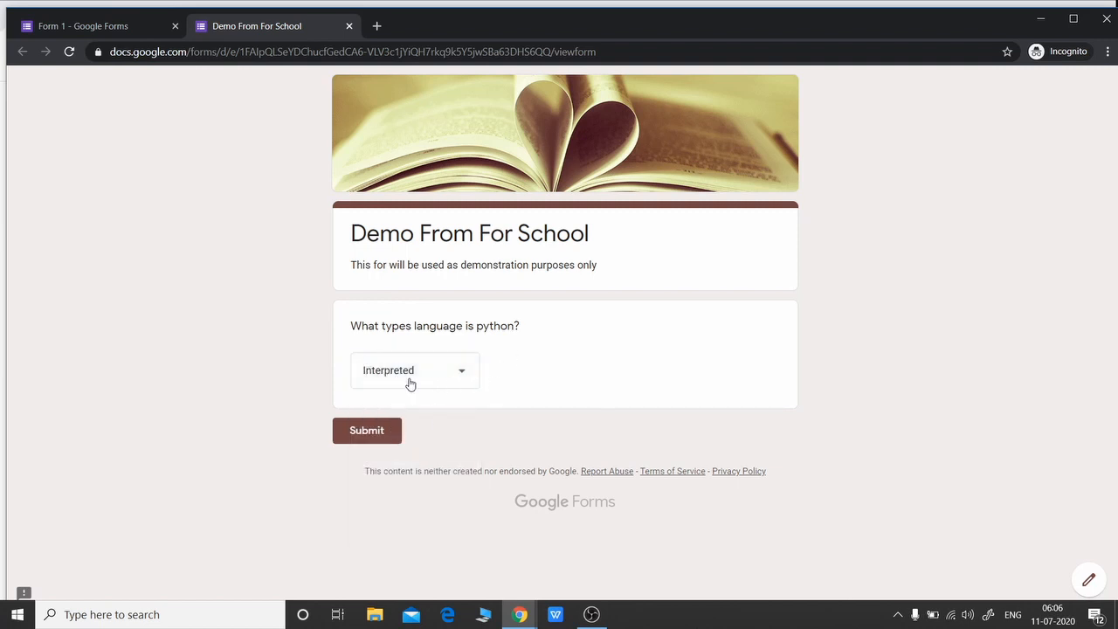
pyautogui.click(463, 376)
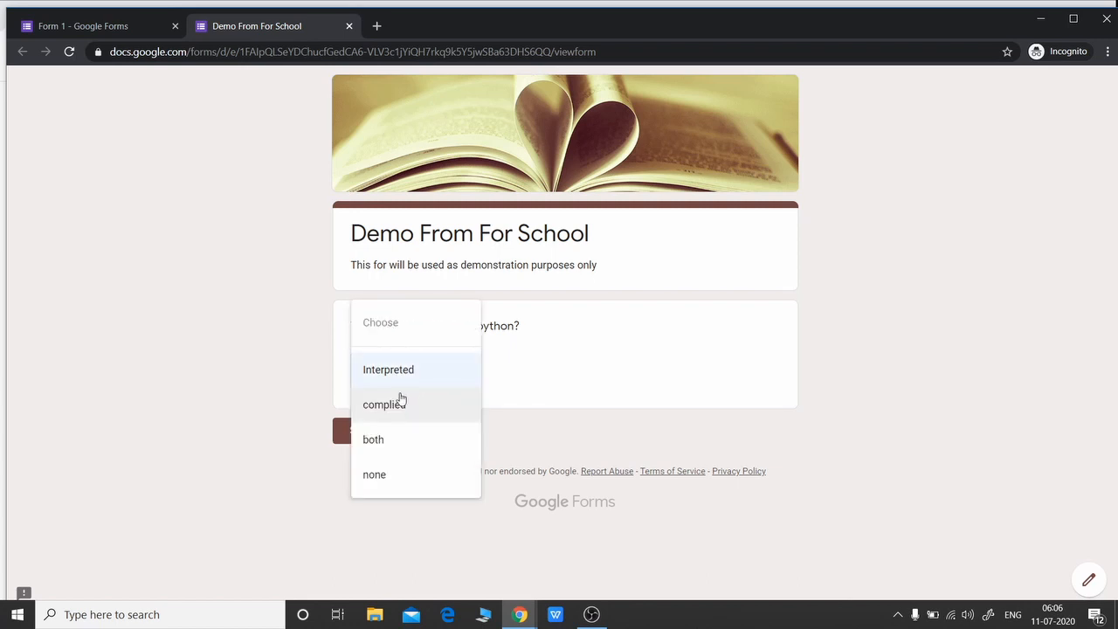
pyautogui.click(92, 26)
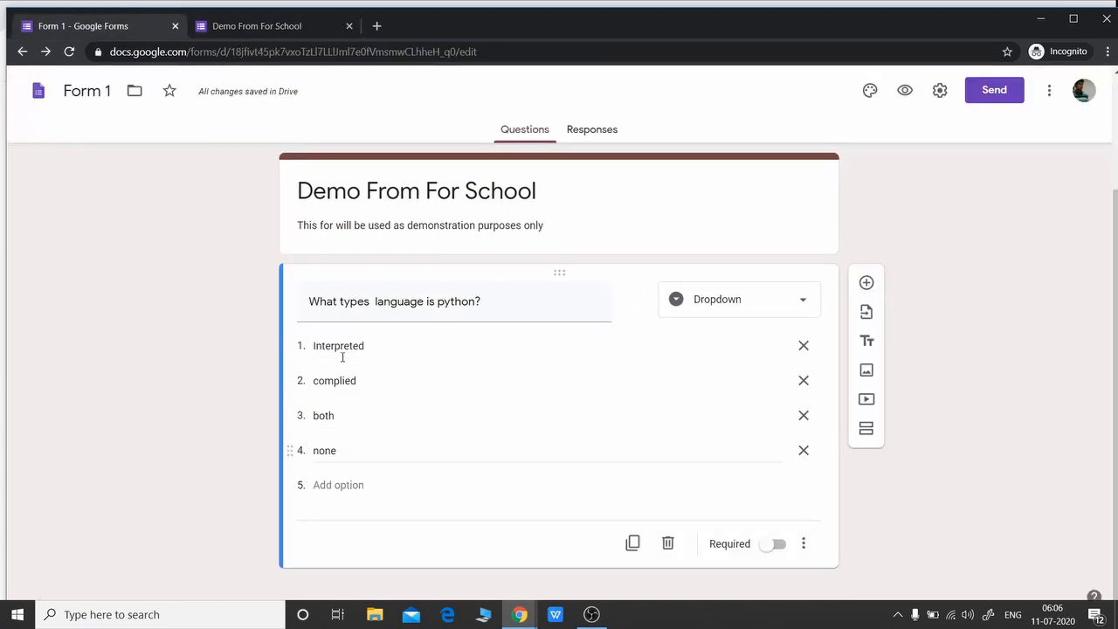
# Switch the python question's type from Dropdown back to Multiple choice
pyautogui.click(279, 29)
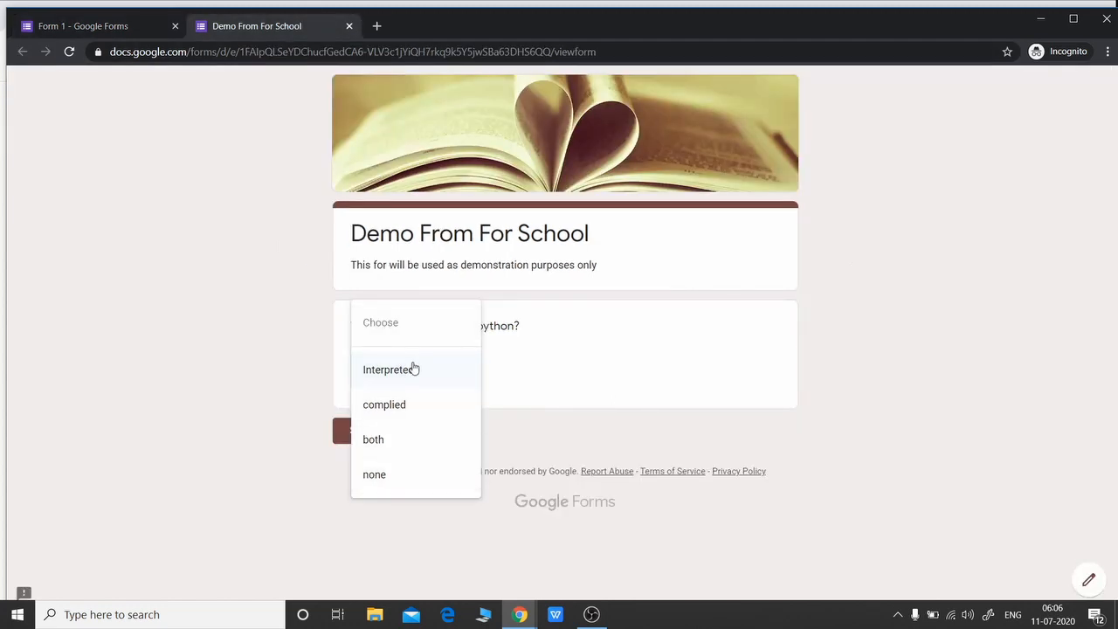
pyautogui.hotkey('ctrl', 'Tab')
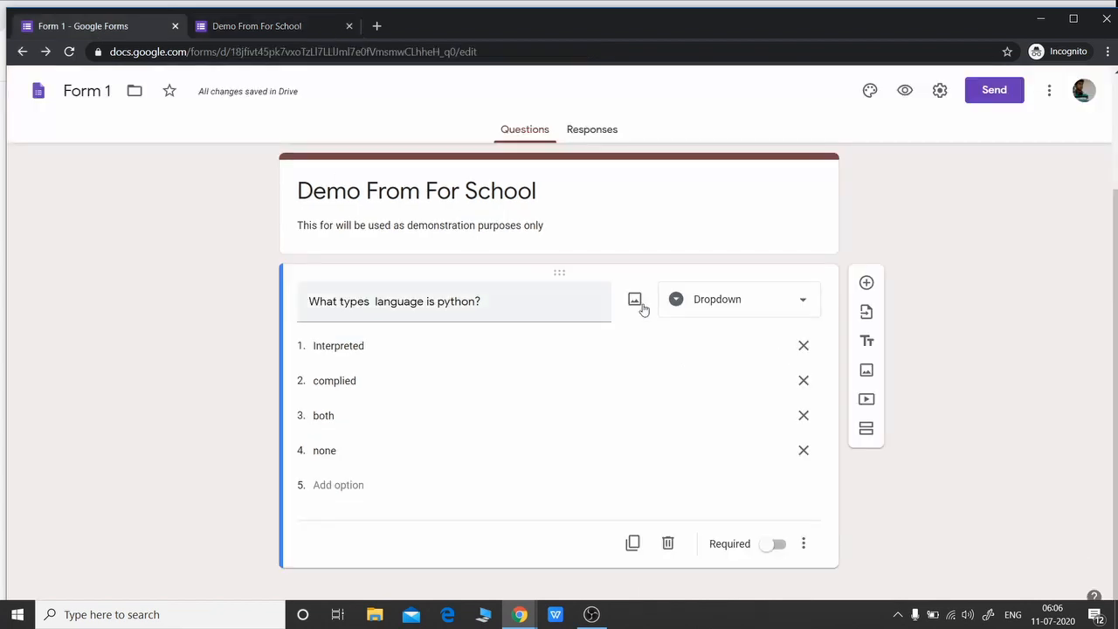
pyautogui.click(809, 311)
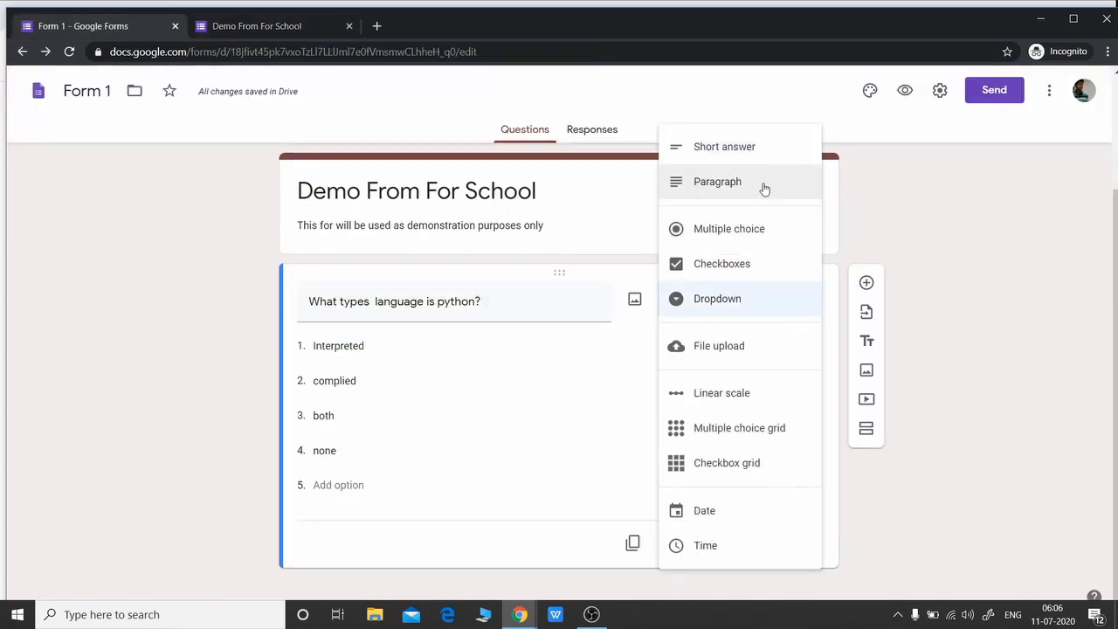
pyautogui.click(930, 387)
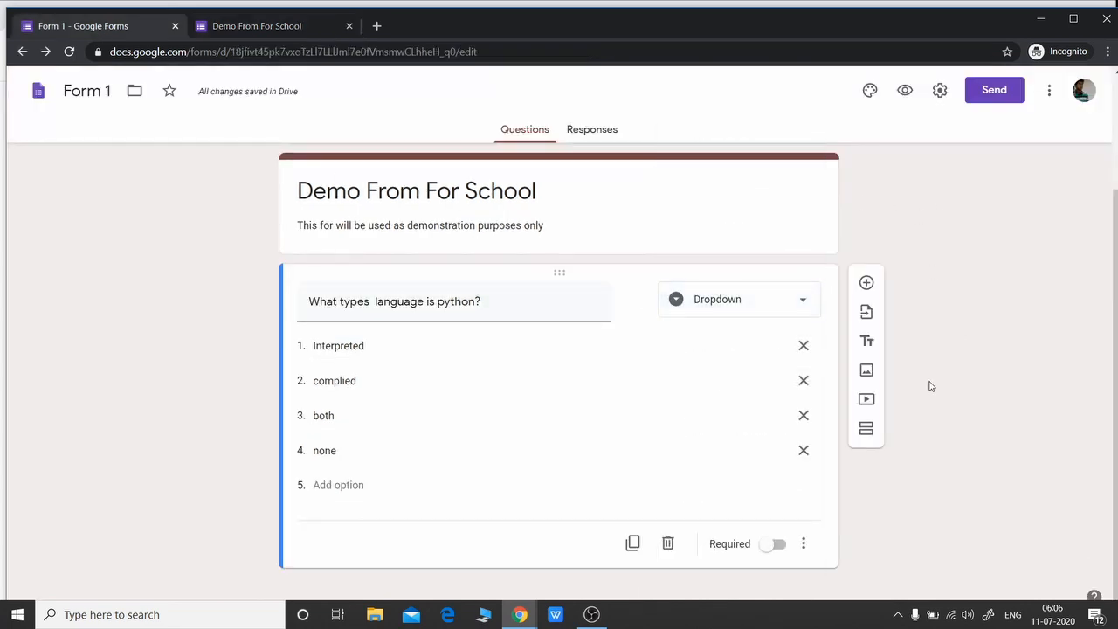
pyautogui.click(803, 300)
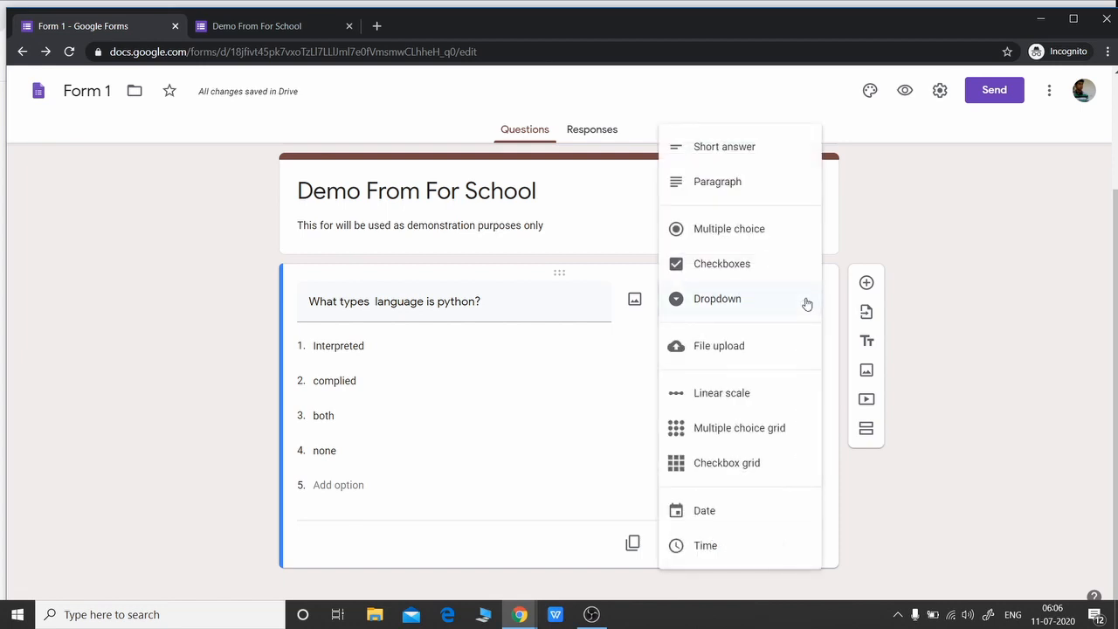
pyautogui.click(769, 232)
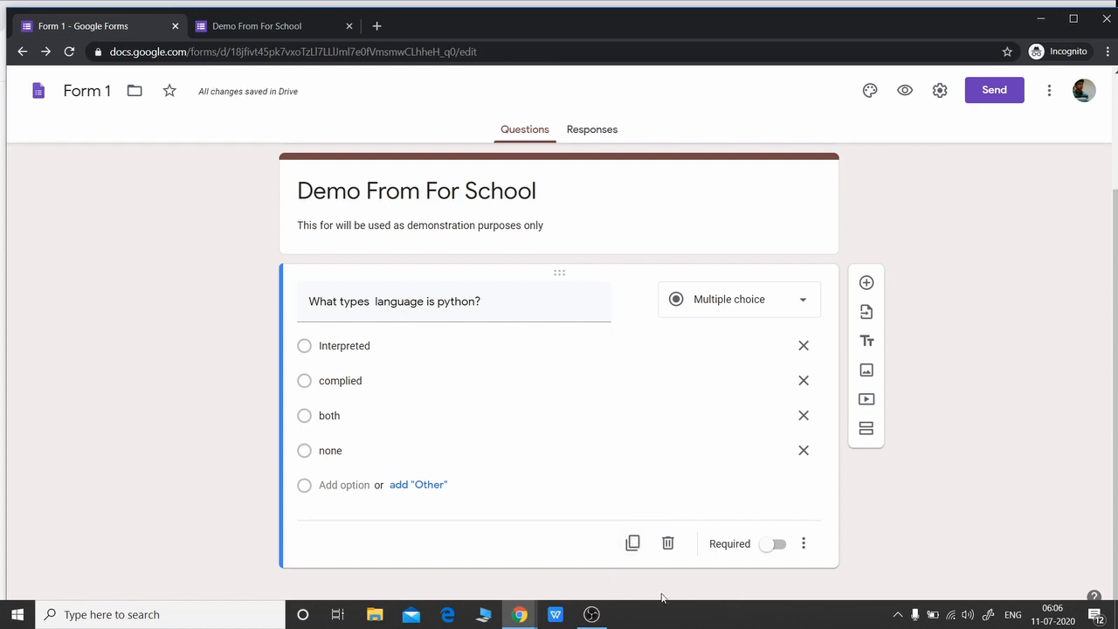
# Duplicate the python question and select the duplicated copy
pyautogui.click(631, 544)
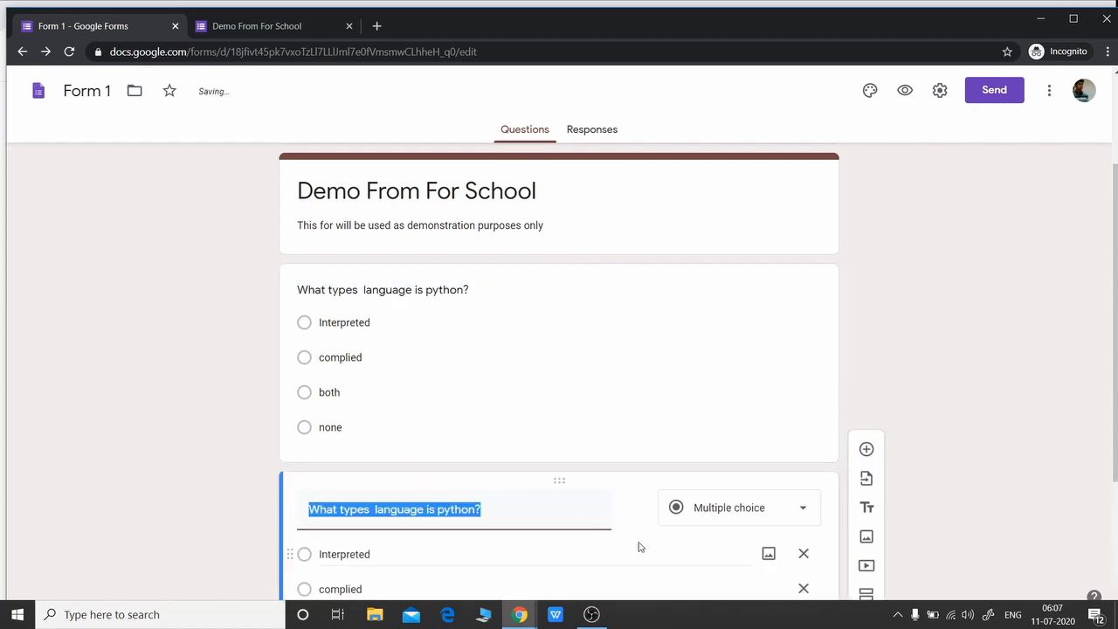
pyautogui.scroll(-3, 559, 350)
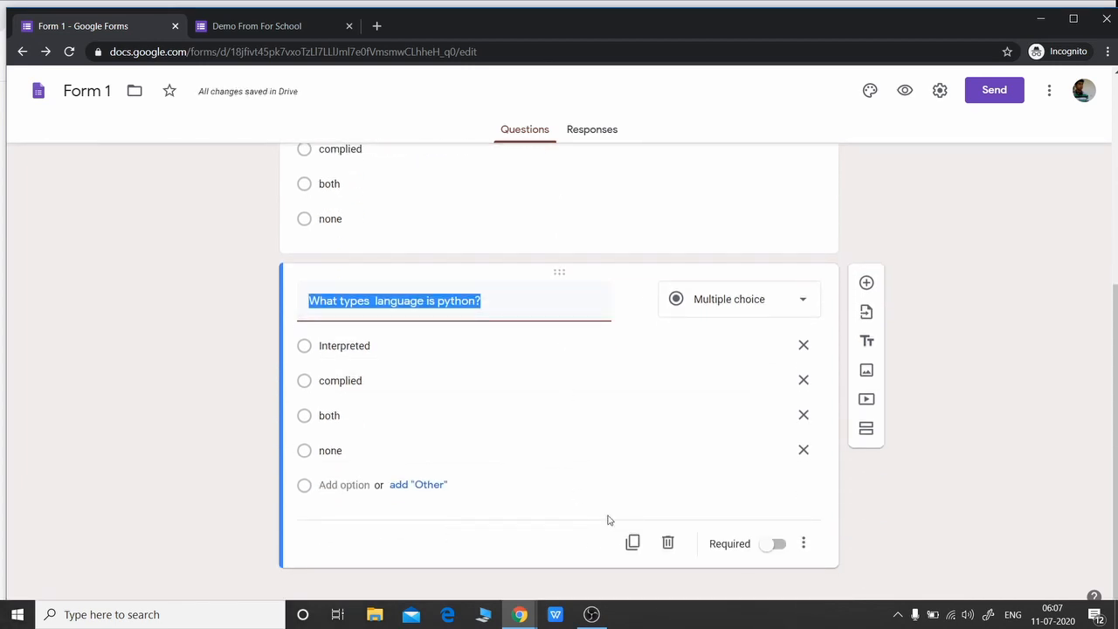
pyautogui.scroll(2, 636, 444)
pyautogui.click(699, 335)
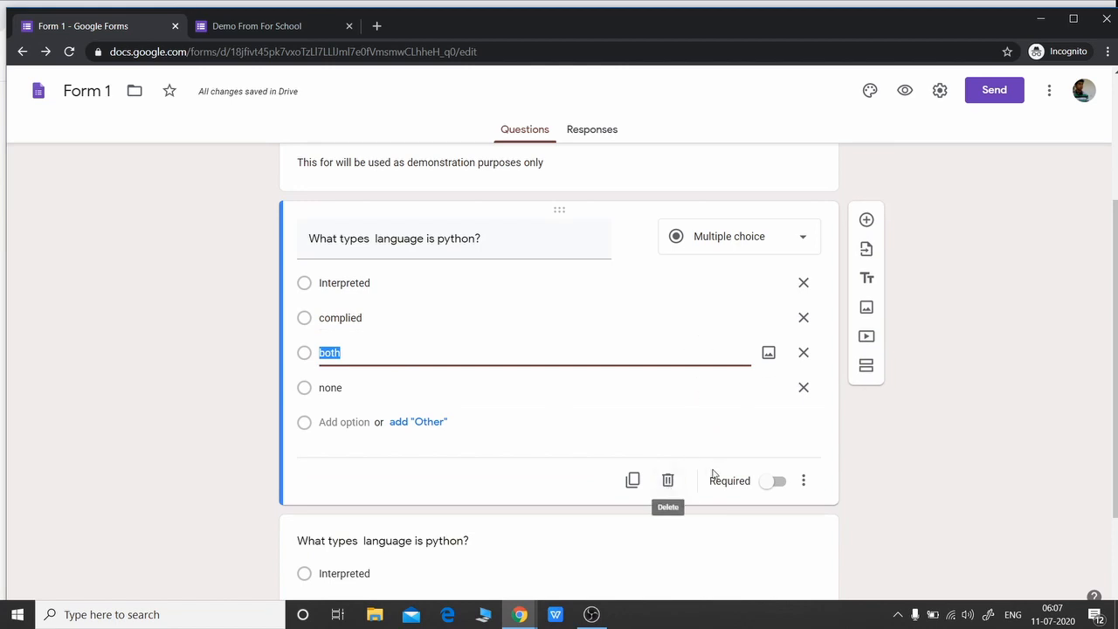
pyautogui.click(1036, 437)
pyautogui.scroll(-2, 1036, 437)
pyautogui.click(608, 449)
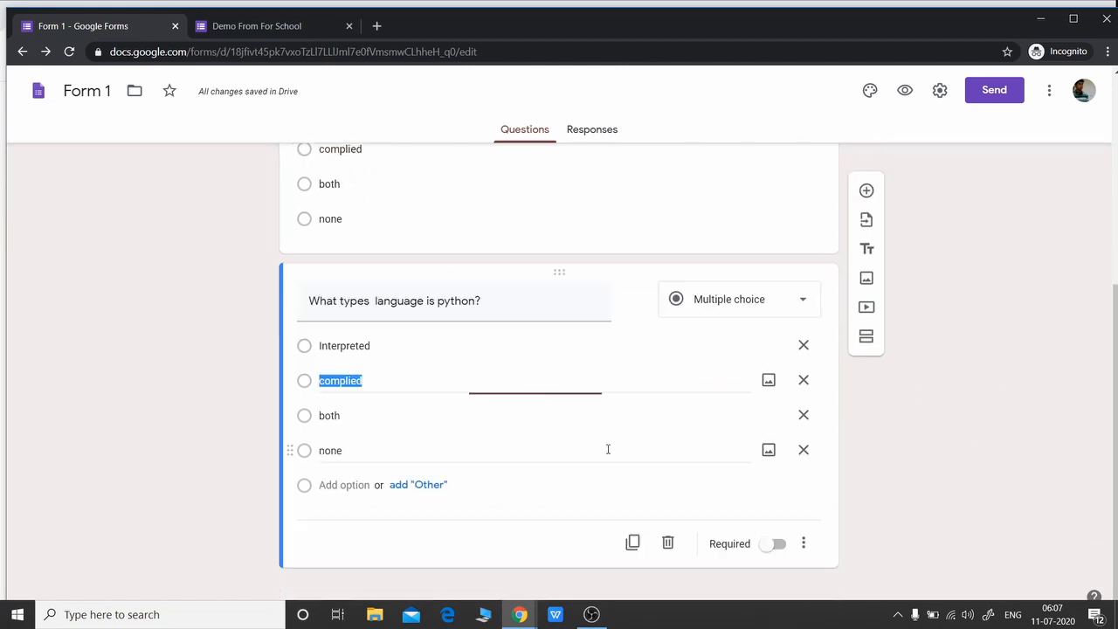
# Delete the duplicate and mark the original python question Required
pyautogui.click(670, 545)
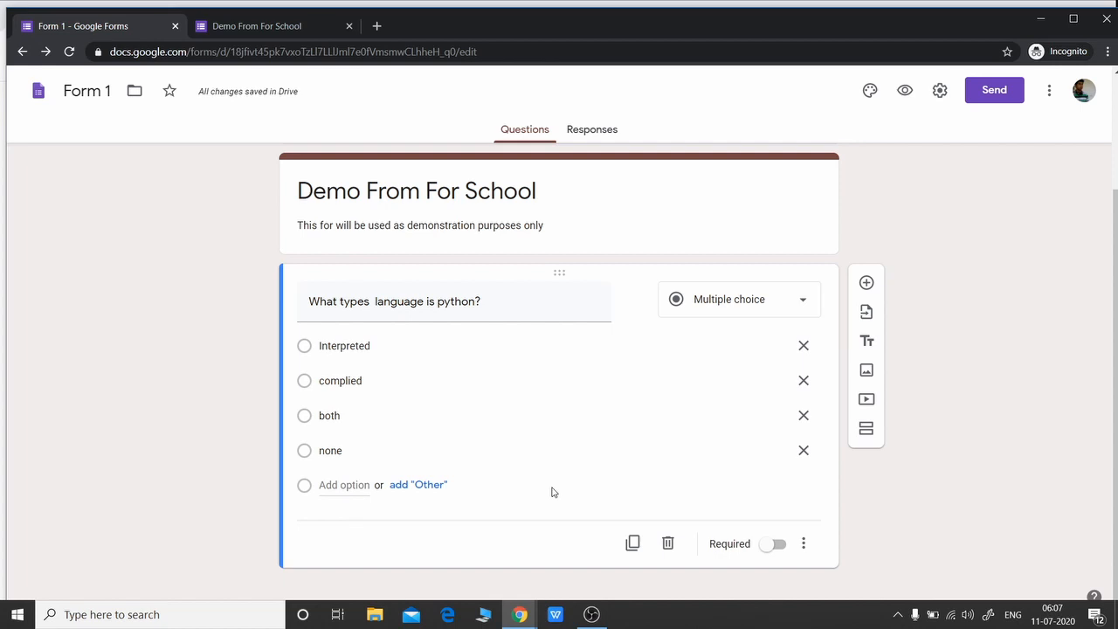
pyautogui.click(777, 546)
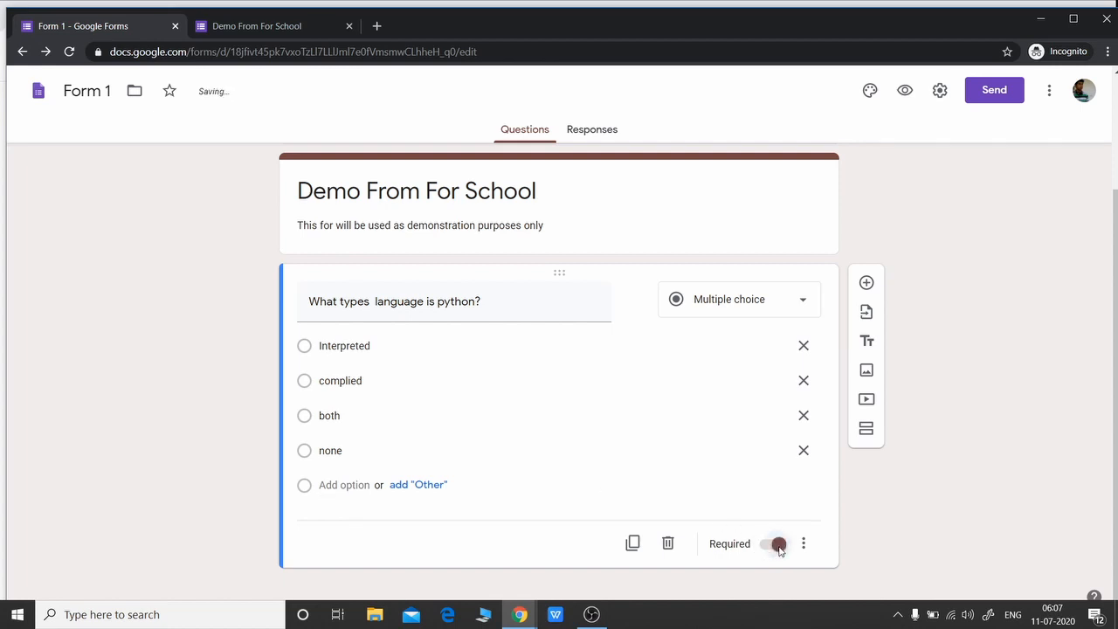
pyautogui.click(905, 91)
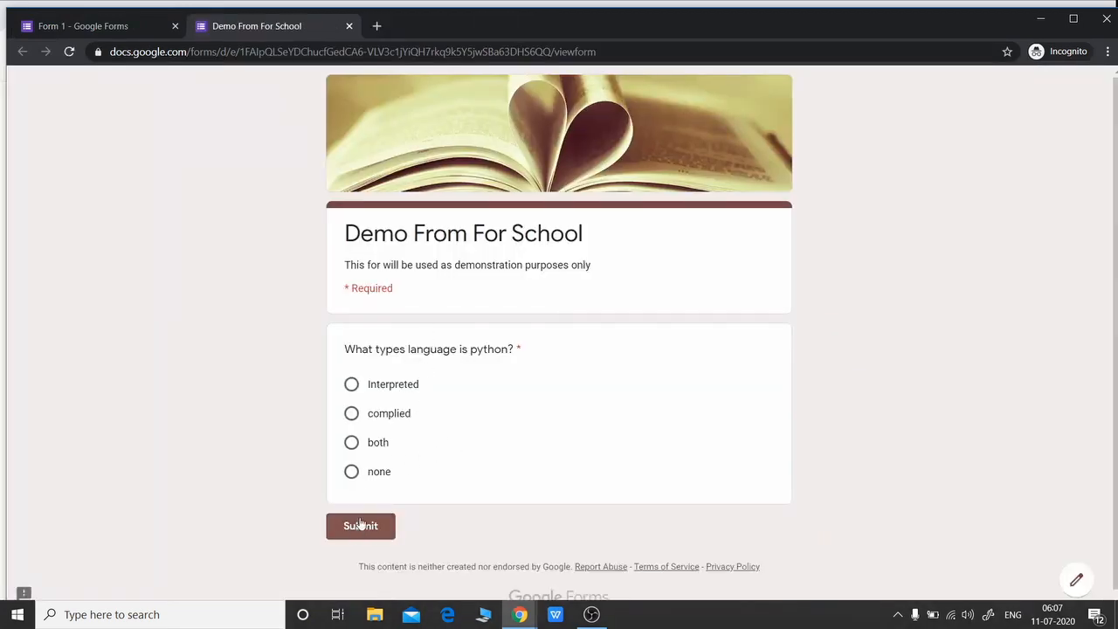
# Submit the live form unanswered to see the required error, then close the preview
pyautogui.click(360, 539)
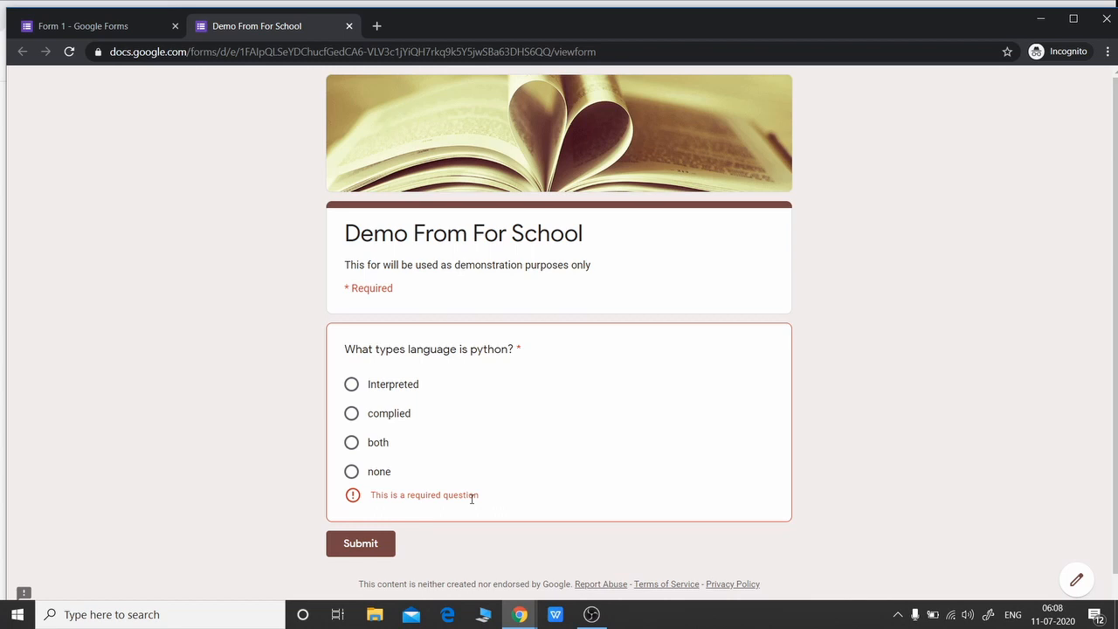
pyautogui.hotkey('ctrl', 'w')
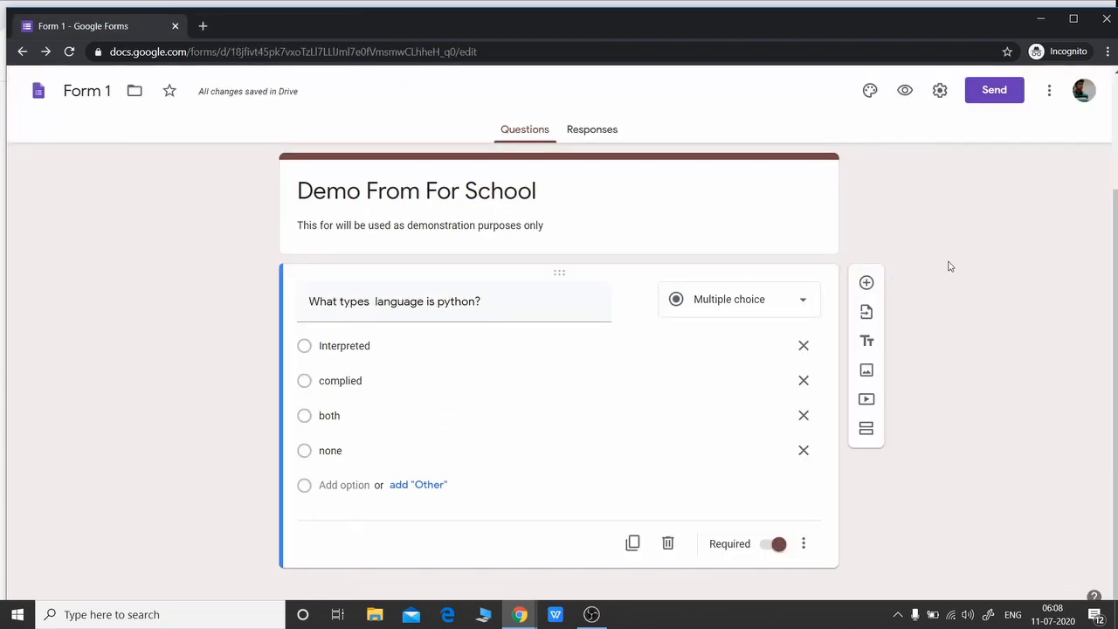
# Add a required Paragraph question reading 'Describe function in python'
pyautogui.click(868, 285)
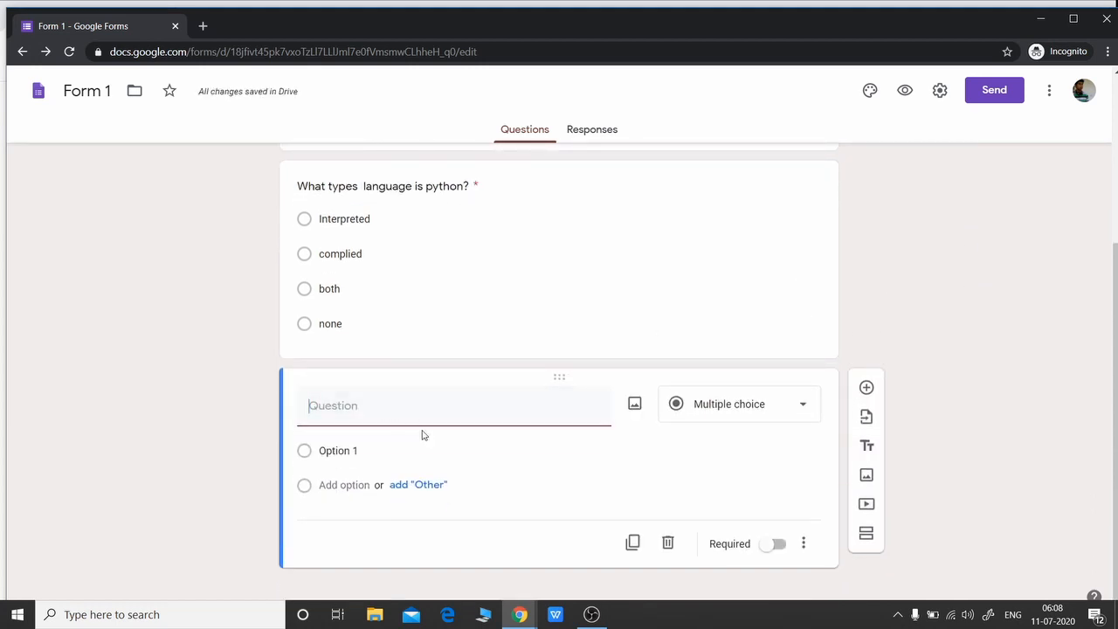
pyautogui.write('Describe function in python.')
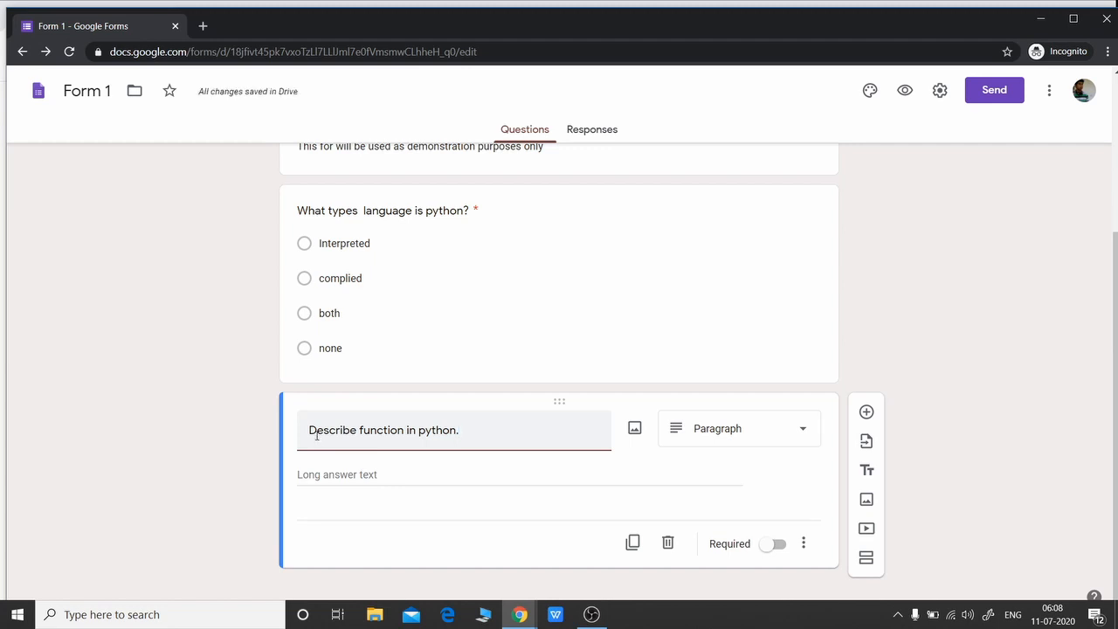
pyautogui.click(807, 430)
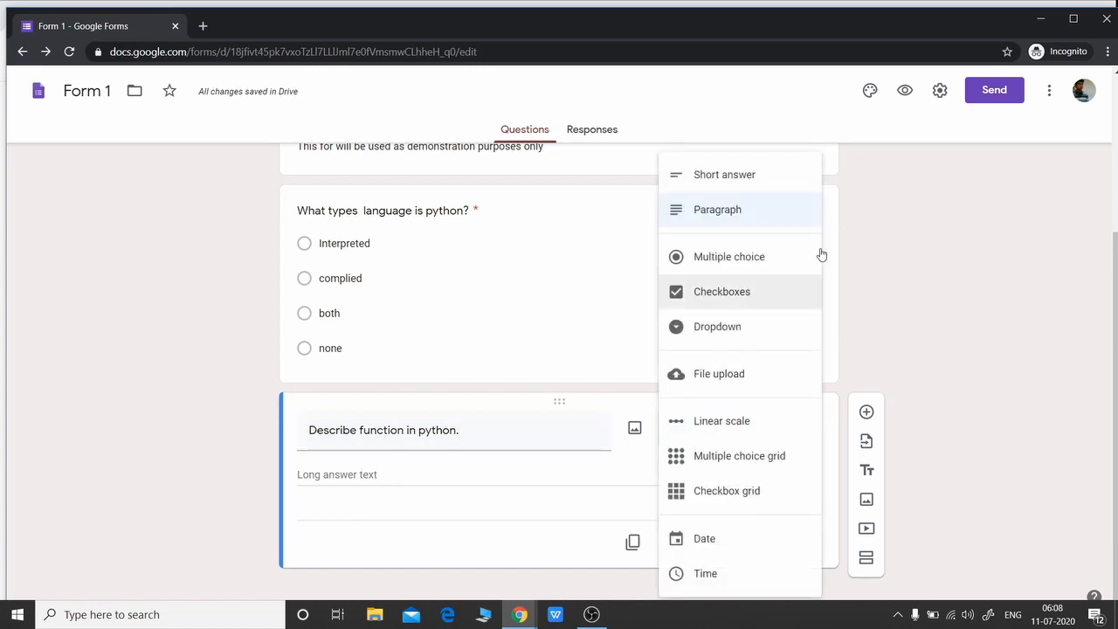
pyautogui.click(922, 280)
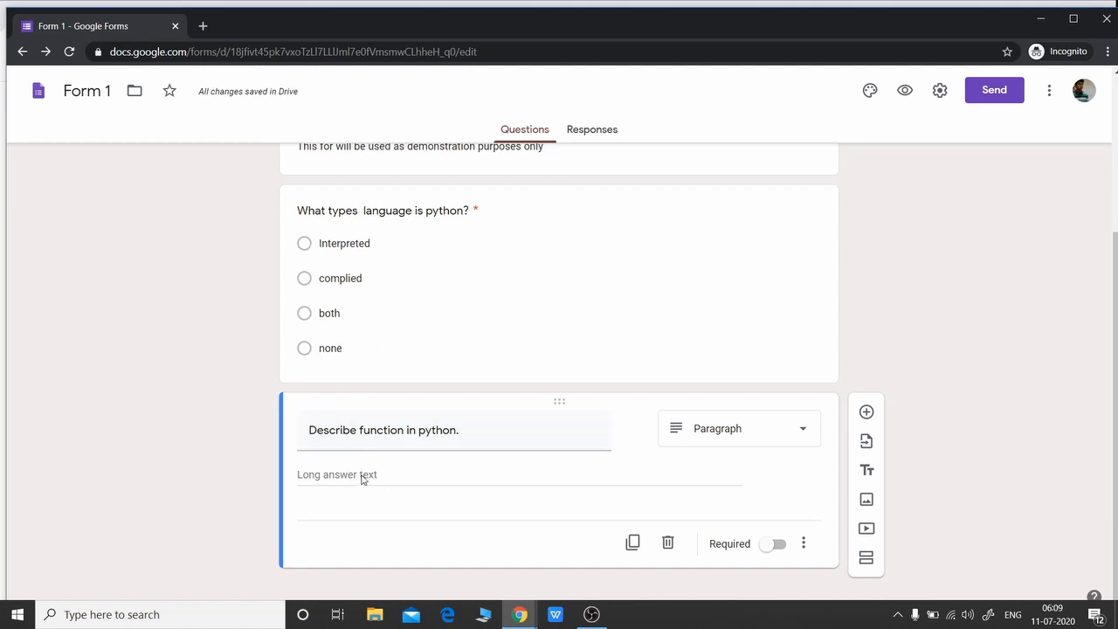
pyautogui.click(779, 545)
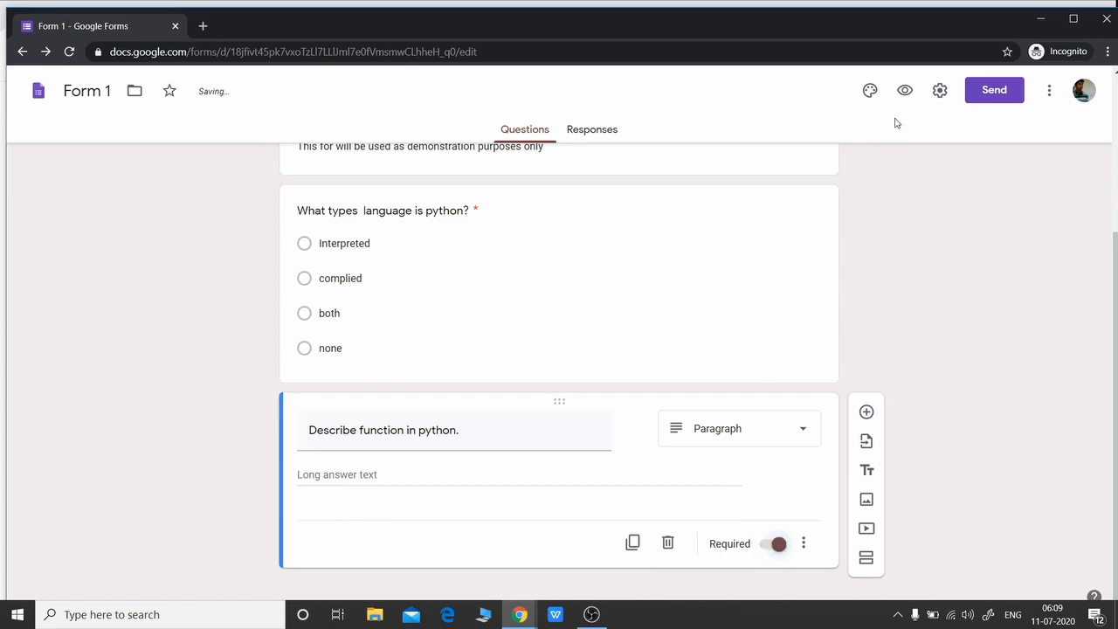
pyautogui.click(905, 92)
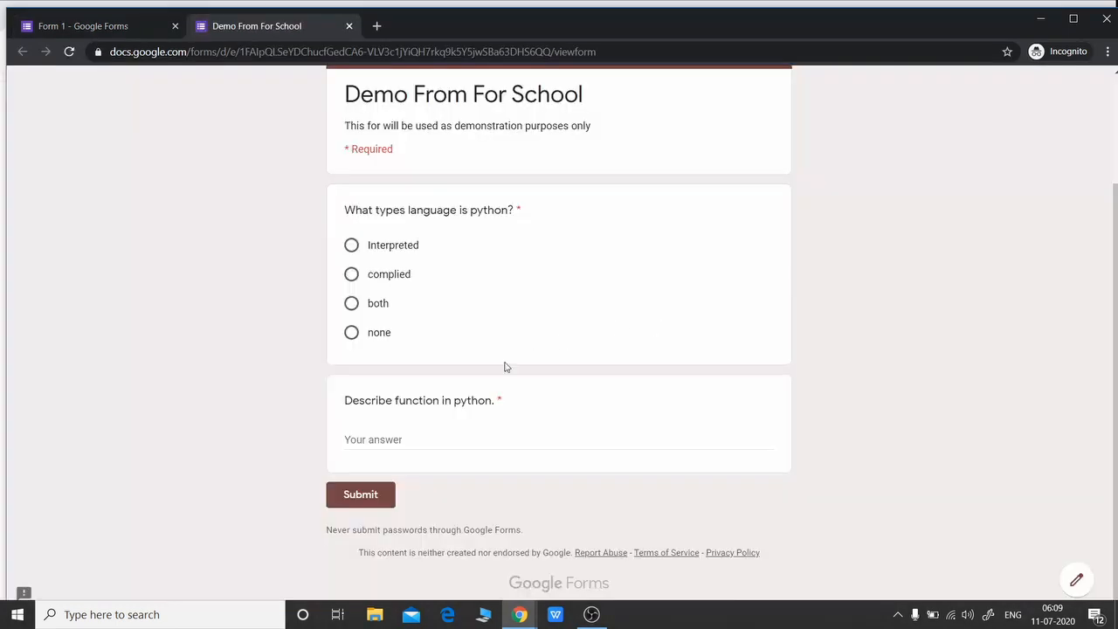
pyautogui.click(418, 440)
pyautogui.write('asdhsdhiahdihahdiuhaiudi')
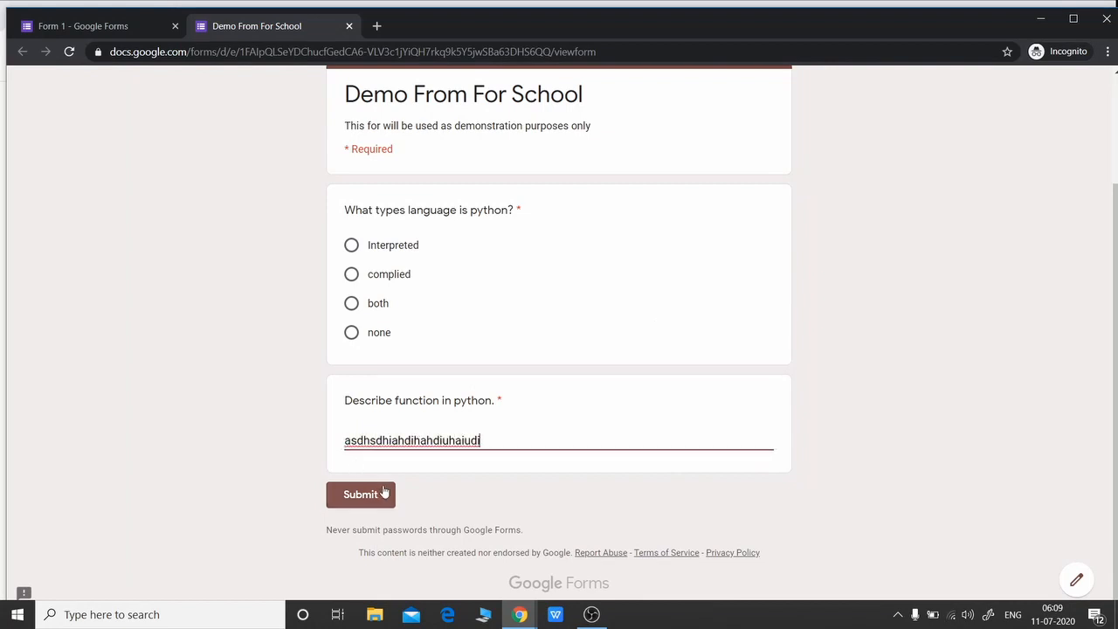
pyautogui.click(350, 27)
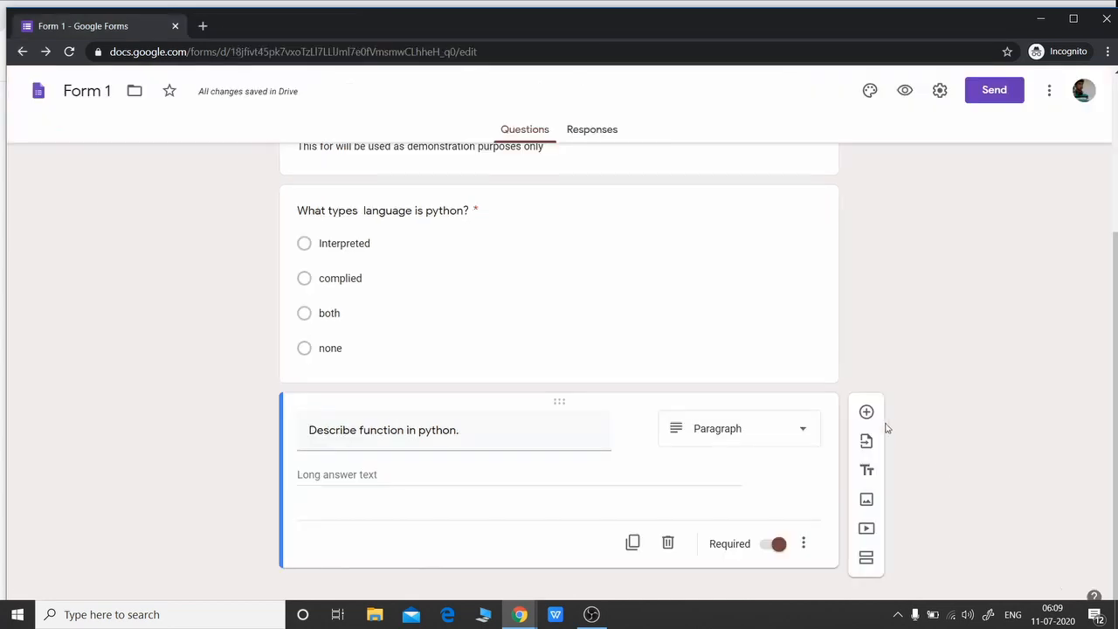
# Insert the first Google image result for 'computer images' into the form
pyautogui.click(866, 413)
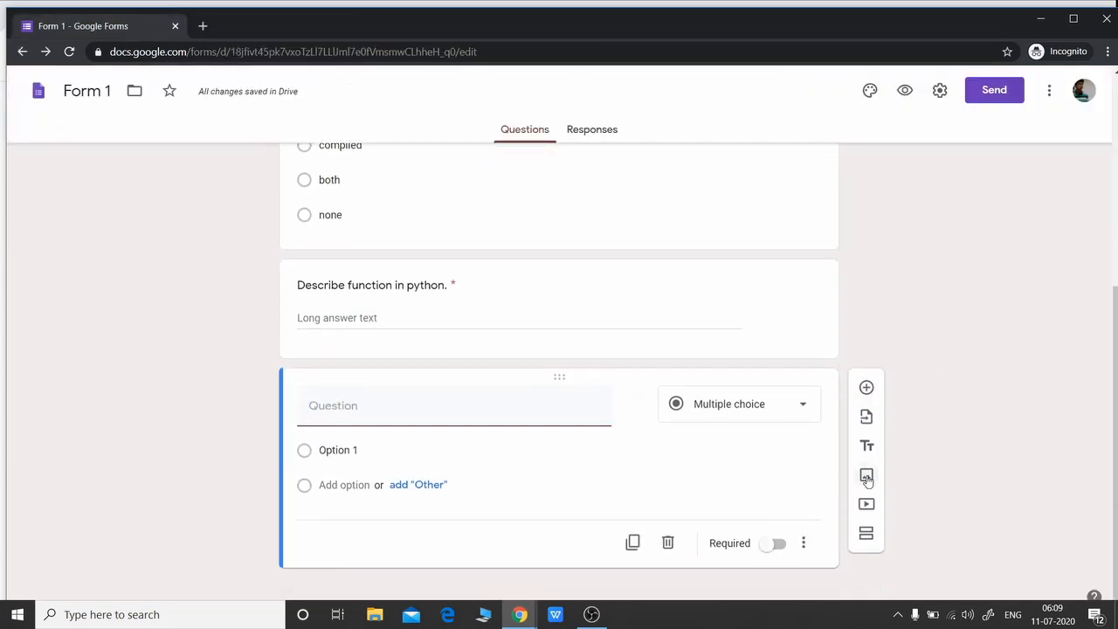
pyautogui.click(866, 478)
pyautogui.click(634, 178)
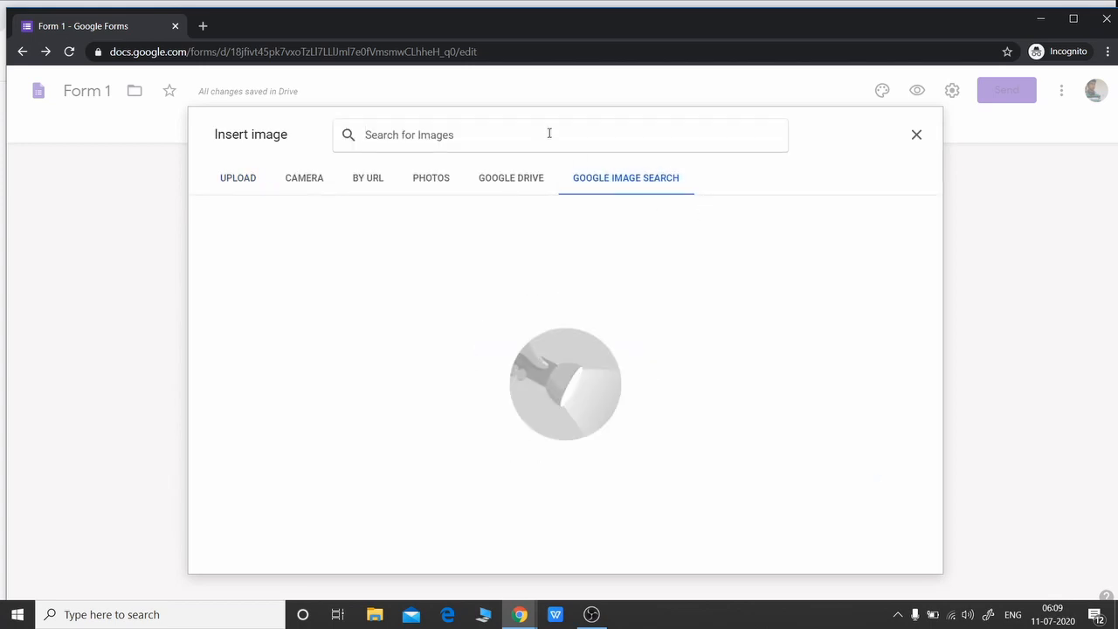
pyautogui.write('computer images')
pyautogui.press('Return')
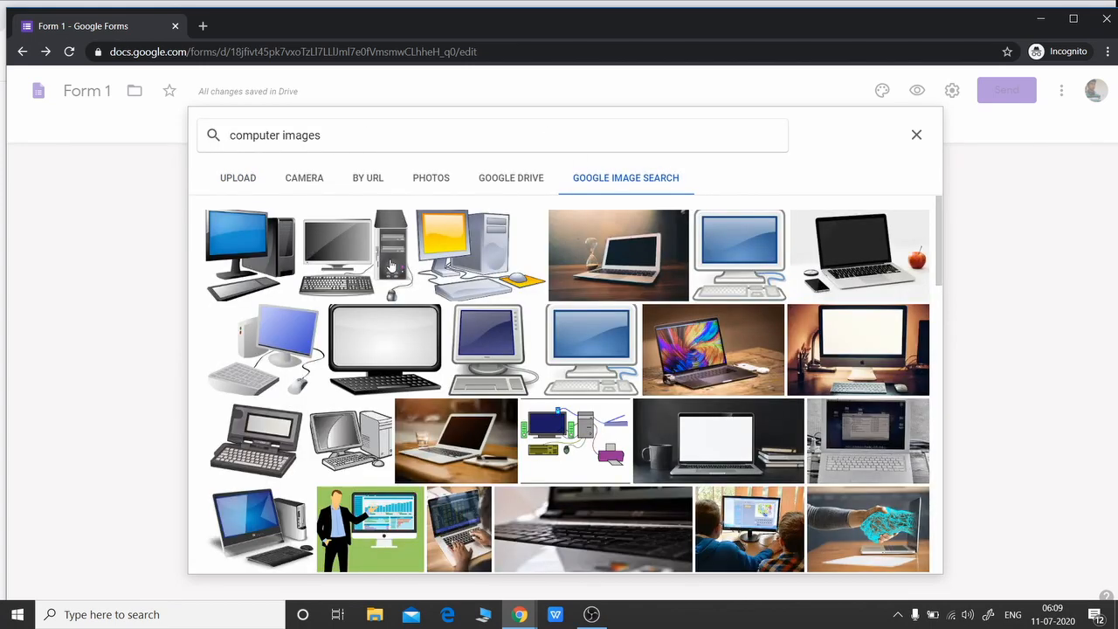
pyautogui.click(238, 238)
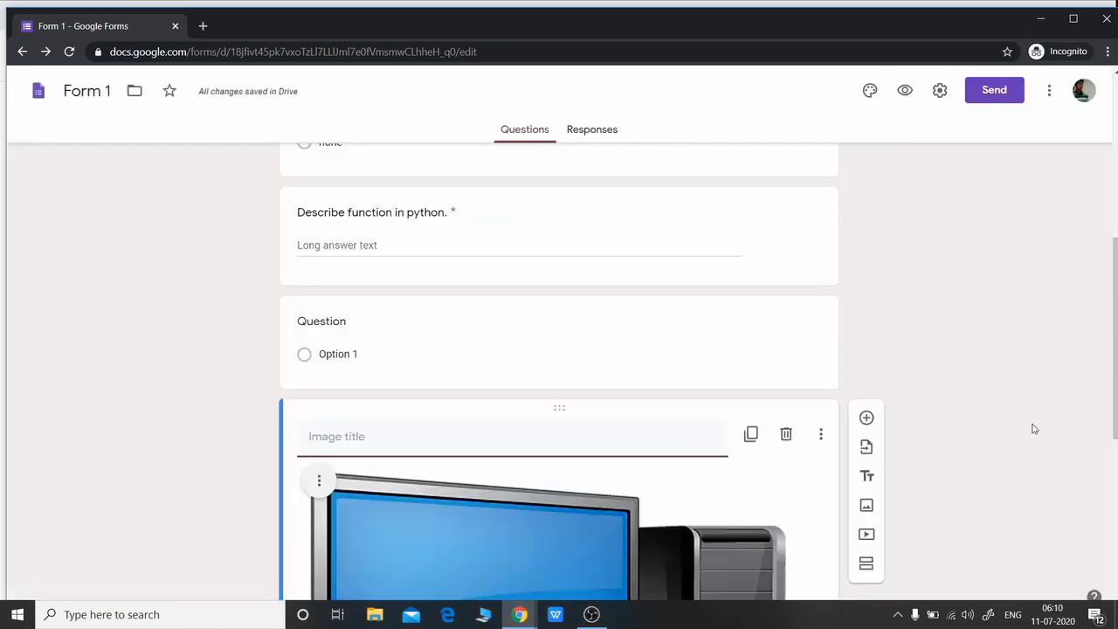
# Delete the empty untitled question and then the inserted computer picture
pyautogui.click(667, 302)
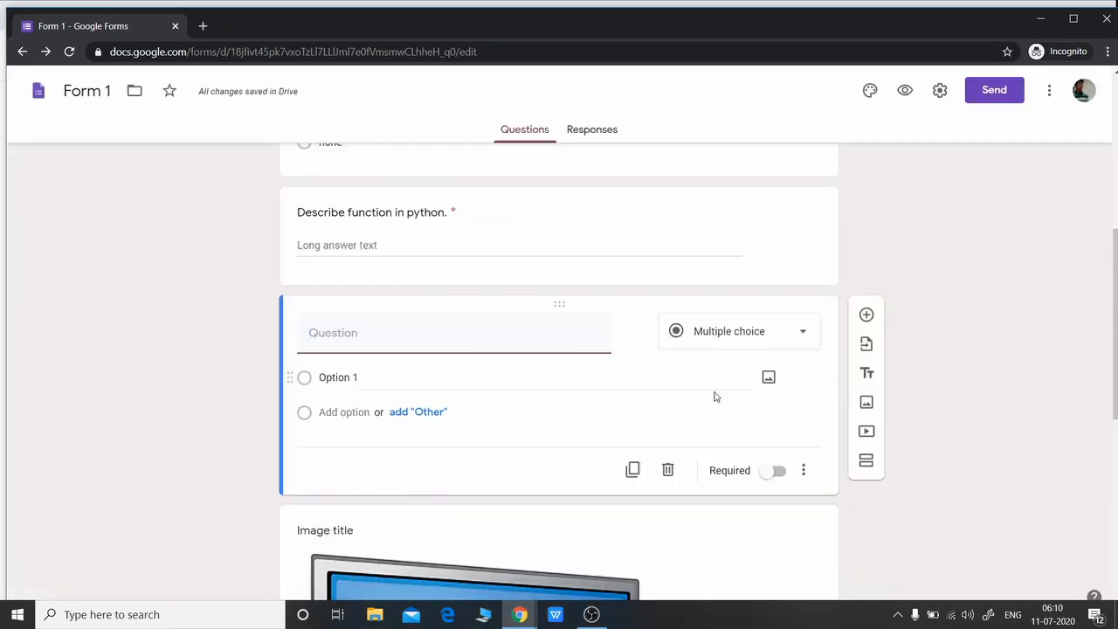
pyautogui.click(668, 470)
pyautogui.scroll(-3, 1023, 392)
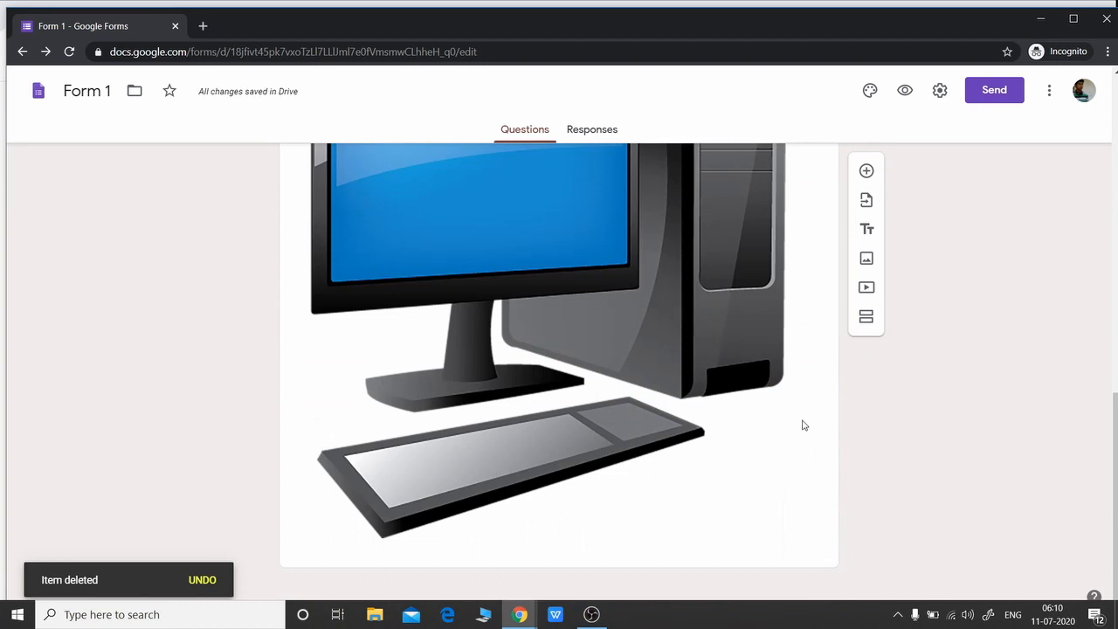
pyautogui.scroll(3, 804, 426)
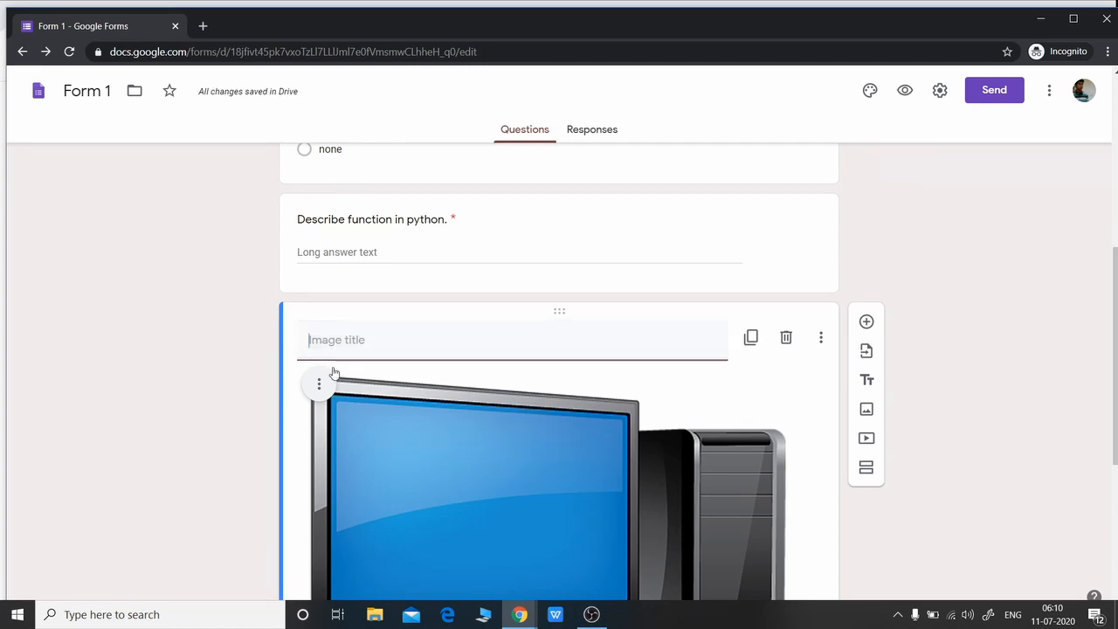
pyautogui.scroll(-1, 342, 523)
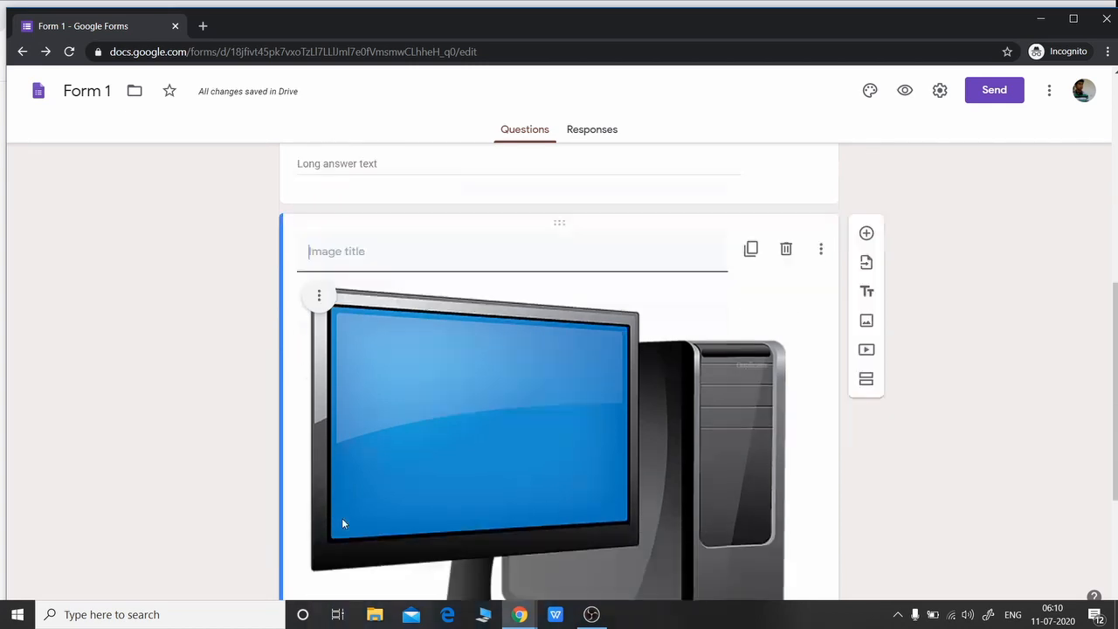
pyautogui.scroll(-2, 342, 523)
pyautogui.scroll(3, 343, 522)
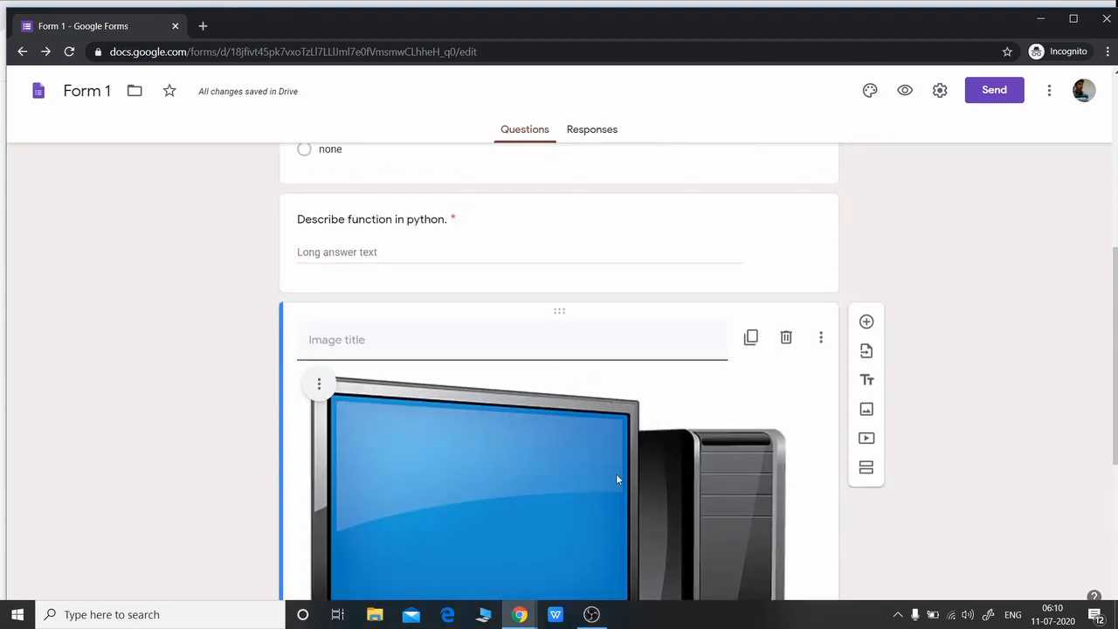
pyautogui.click(788, 337)
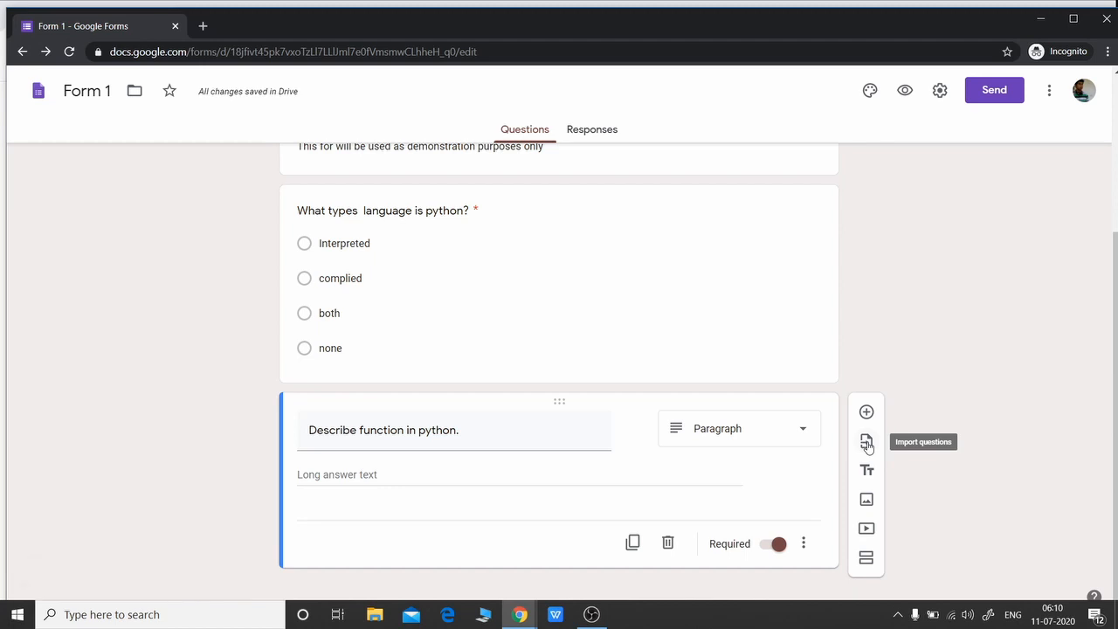
pyautogui.click(867, 528)
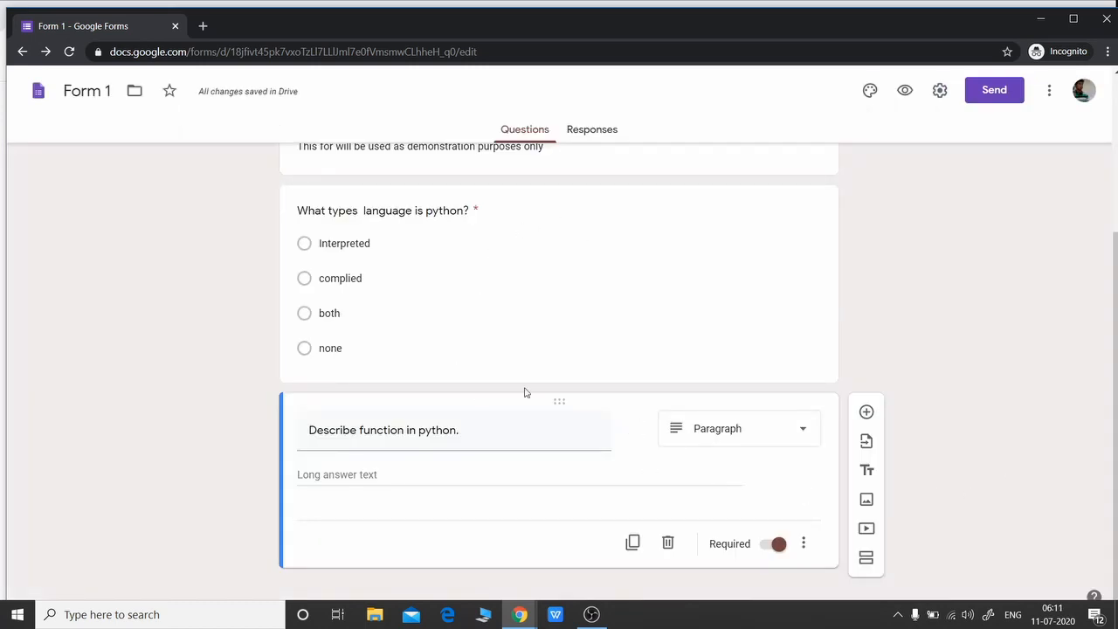
pyautogui.scroll(2, 514, 279)
pyautogui.scroll(-2, 549, 384)
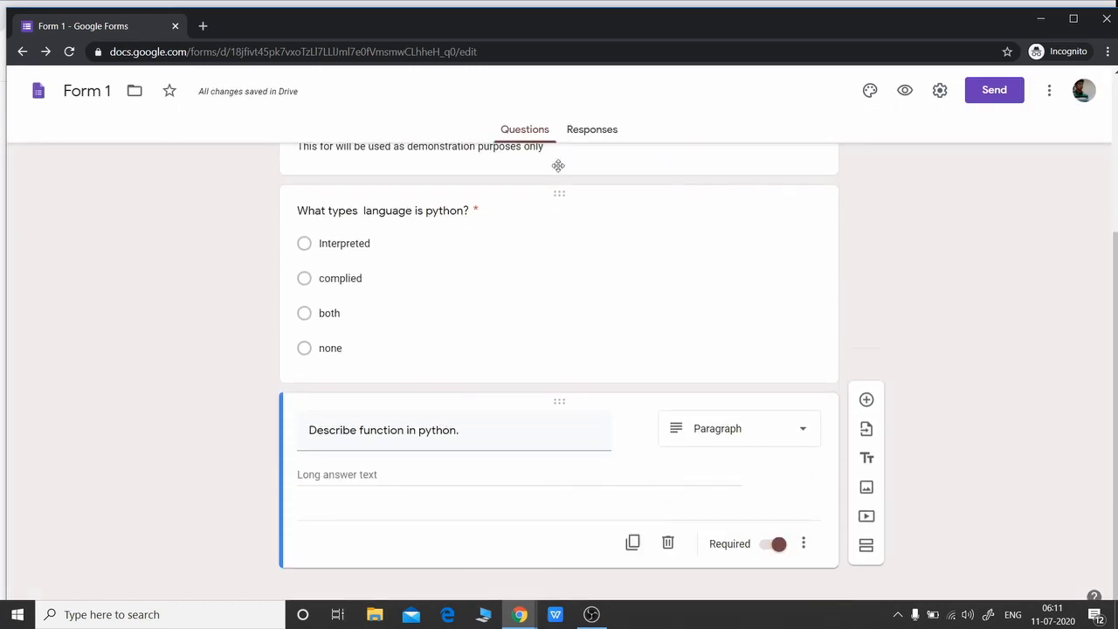
pyautogui.moveTo(557, 402); pyautogui.dragTo(550, 200)
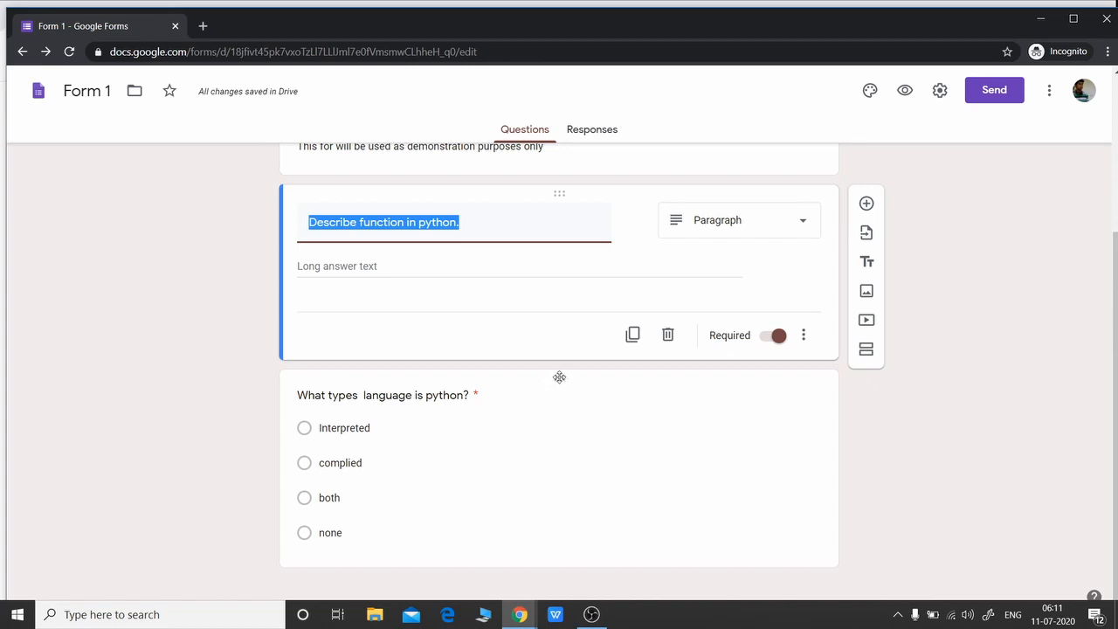
pyautogui.moveTo(560, 377); pyautogui.dragTo(556, 522)
pyautogui.click(556, 542)
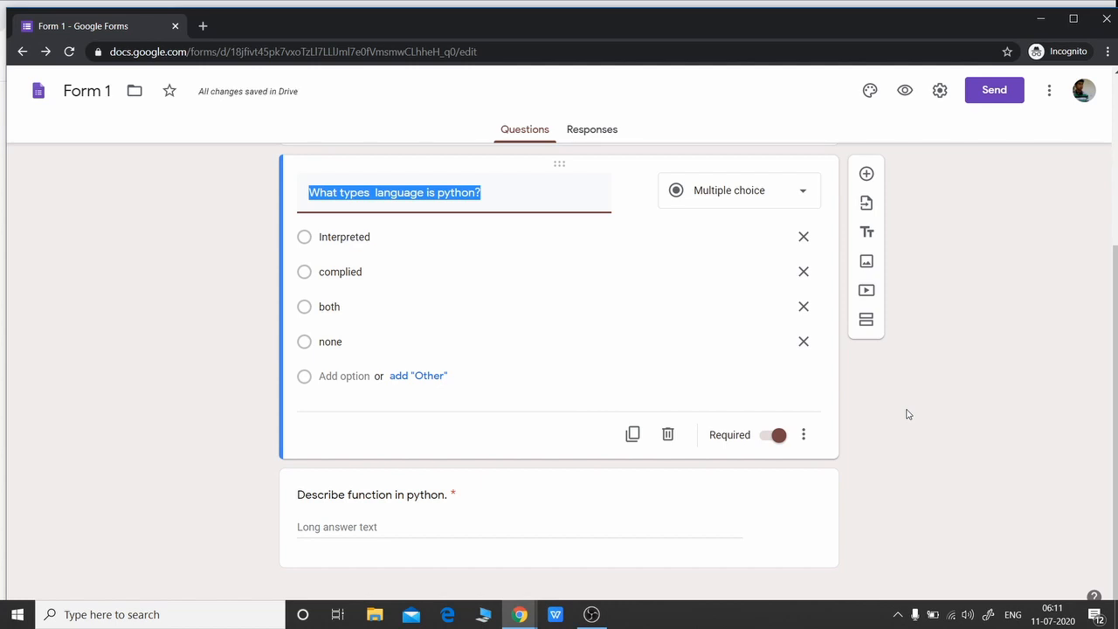
pyautogui.click(909, 414)
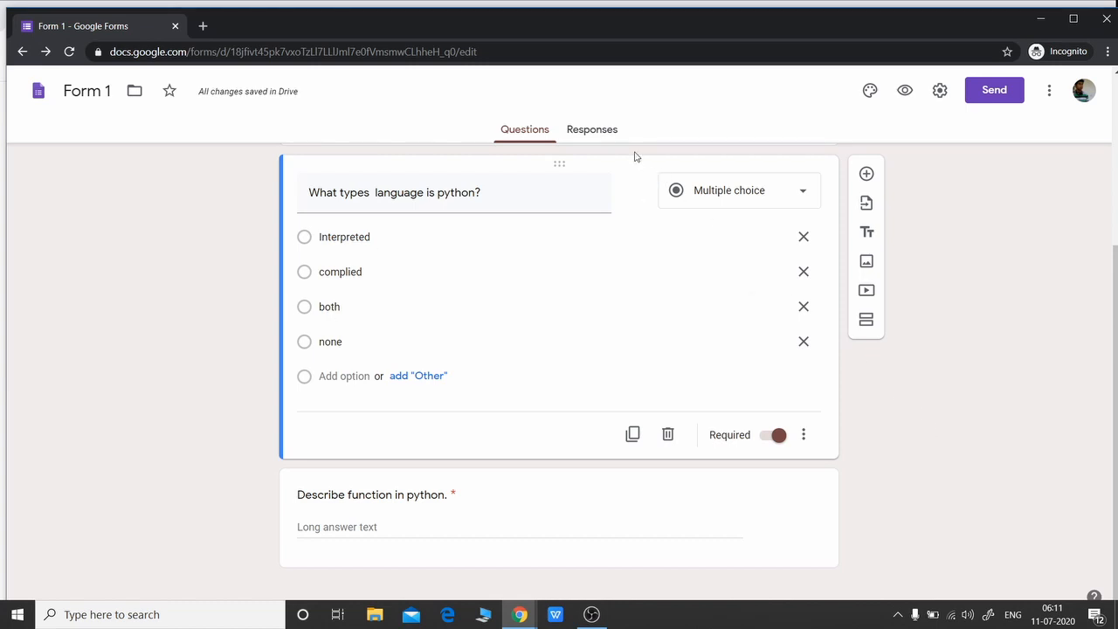
pyautogui.click(593, 129)
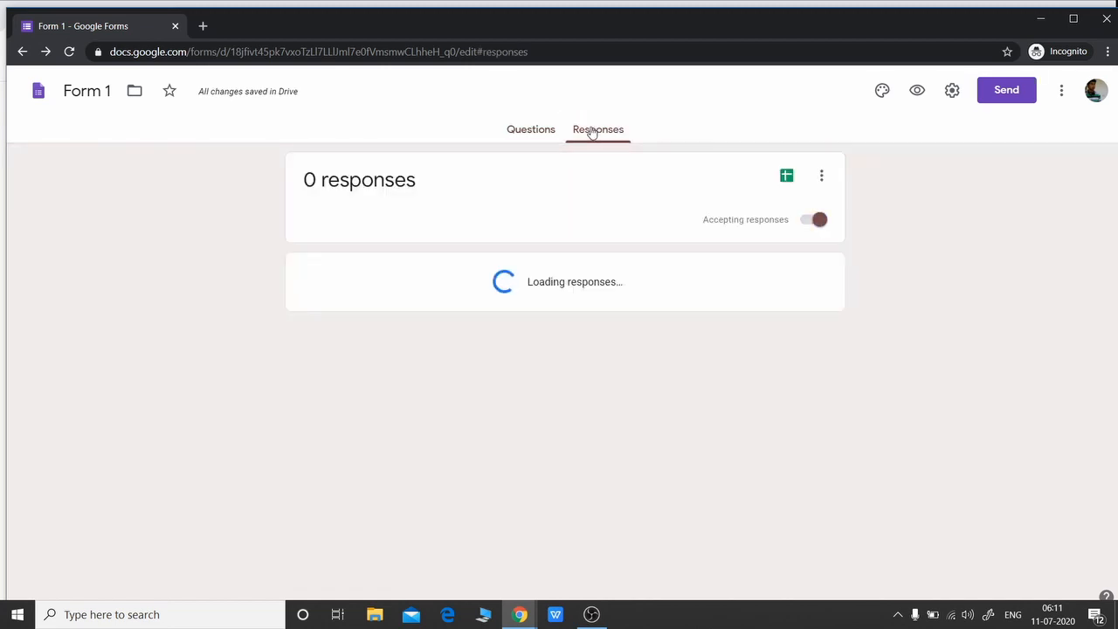
pyautogui.click(524, 131)
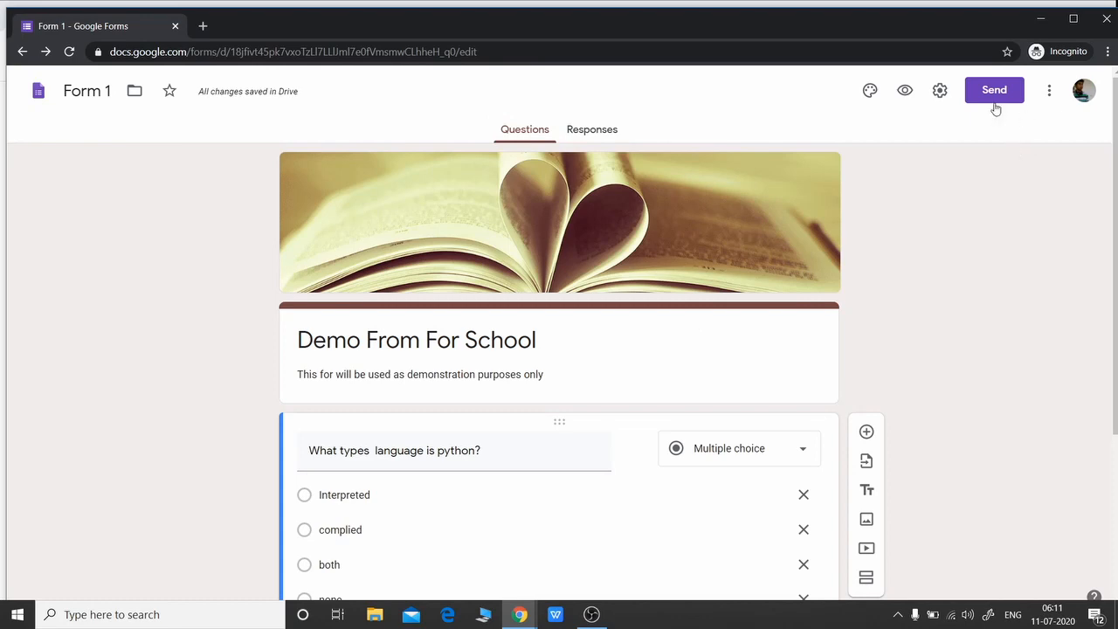
pyautogui.click(599, 131)
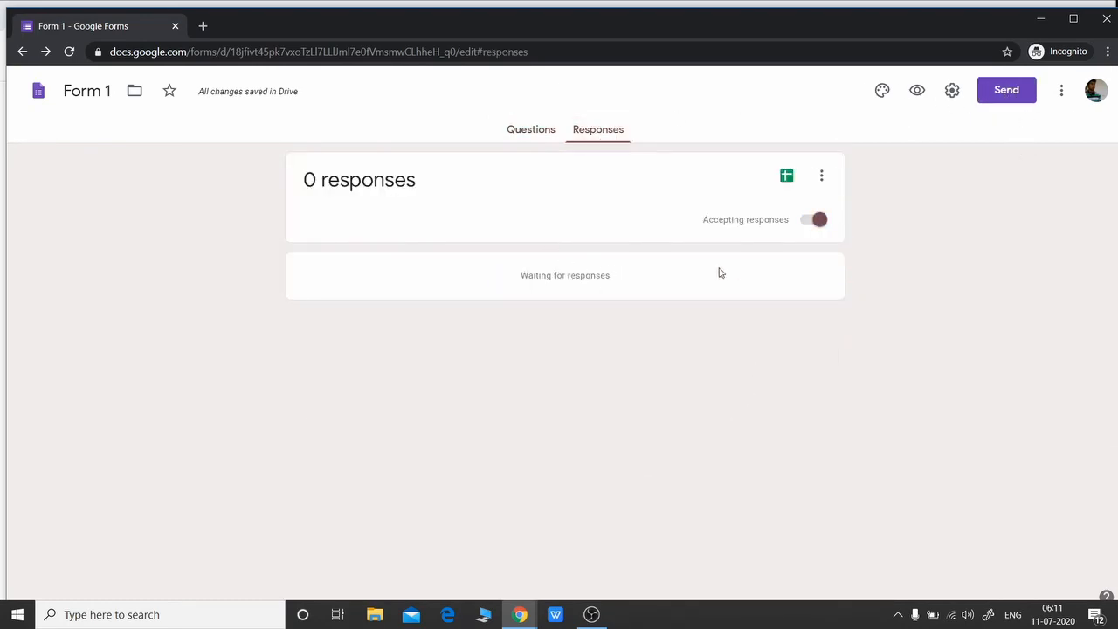
pyautogui.click(809, 222)
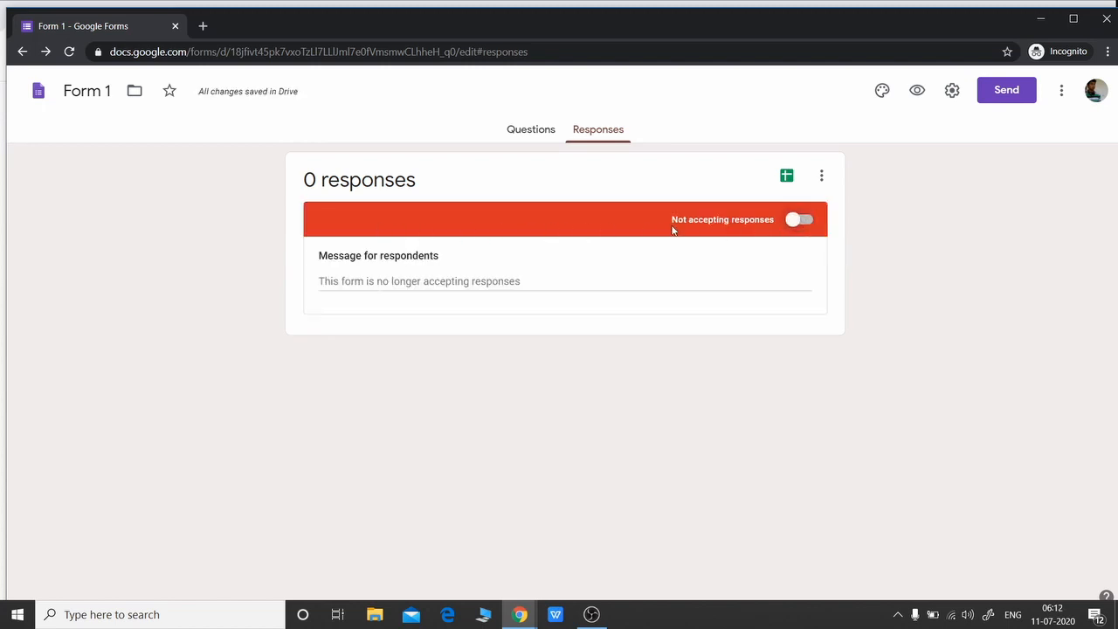
pyautogui.click(807, 223)
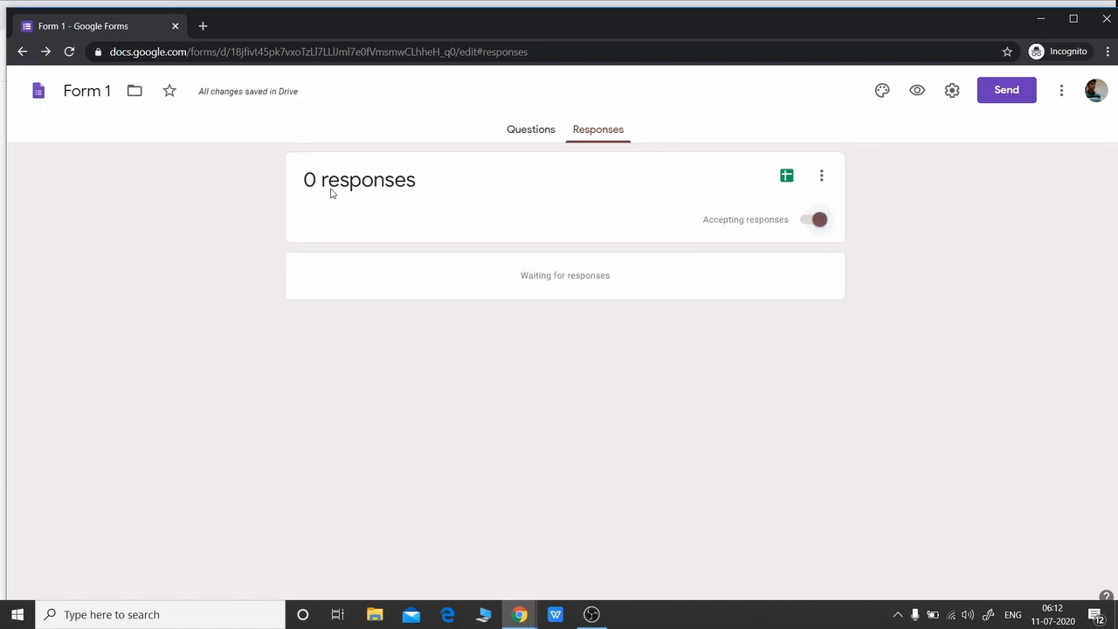
pyautogui.click(530, 131)
pyautogui.scroll(-3, 938, 382)
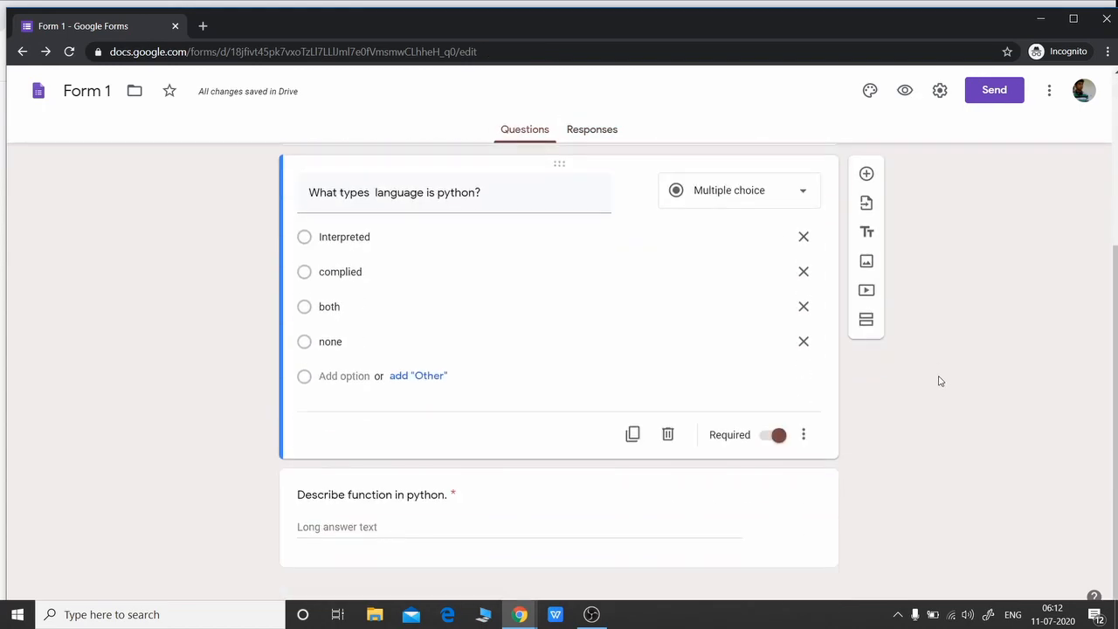
# Scroll through the live Demo From For School form, then switch back to the Form 1 editor
pyautogui.click(836, 511)
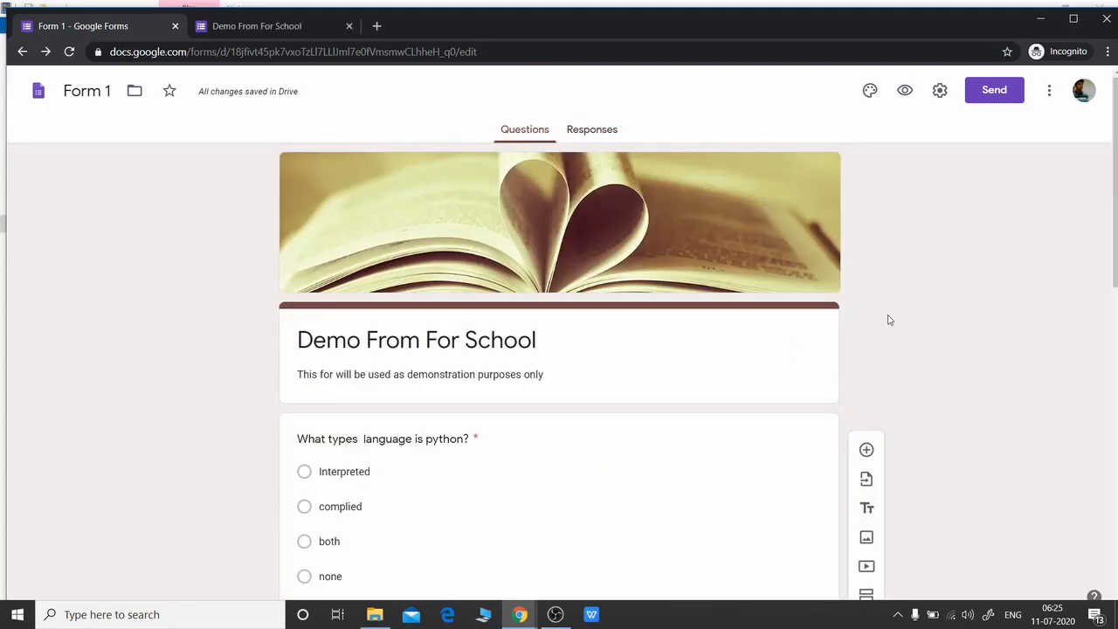
pyautogui.scroll(-3, 887, 320)
pyautogui.scroll(-7, 887, 320)
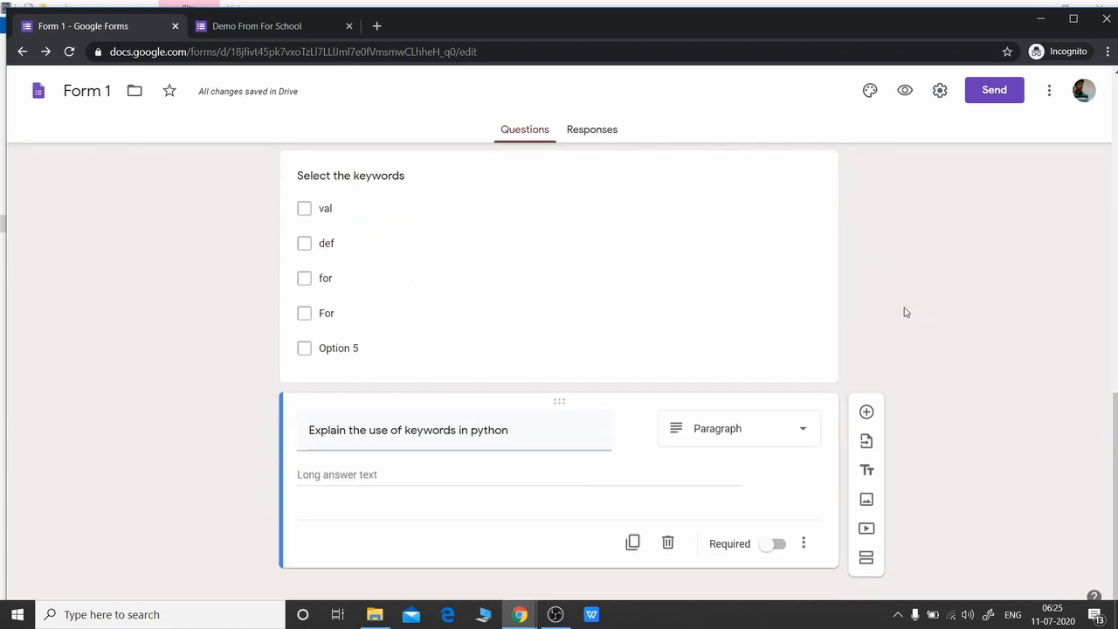
pyautogui.scroll(4, 877, 295)
pyautogui.click(257, 25)
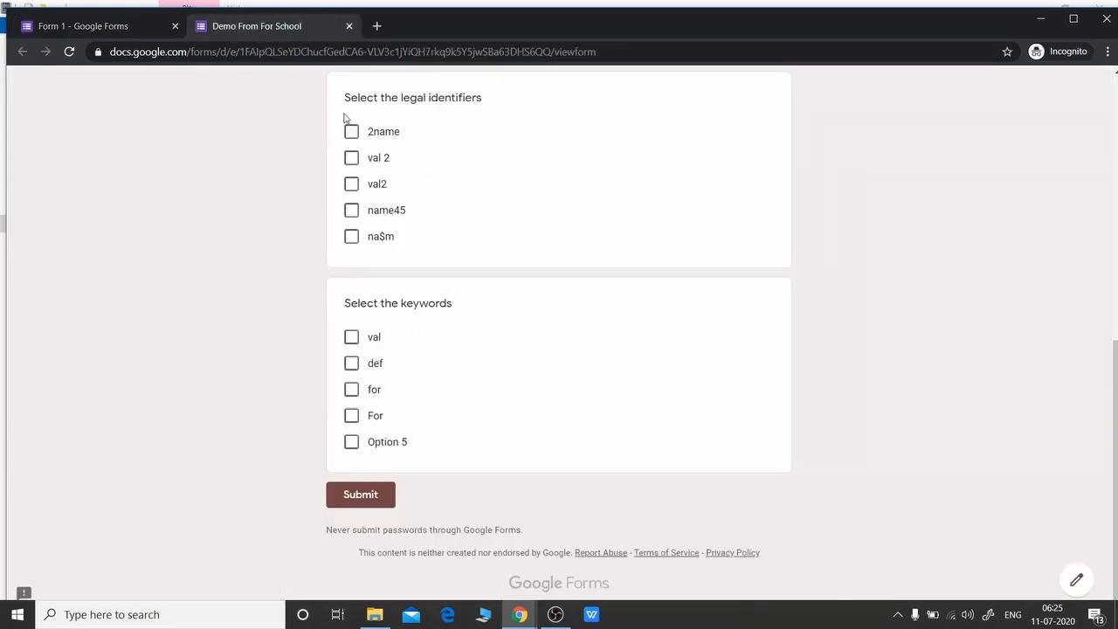
pyautogui.scroll(7, 594, 315)
pyautogui.scroll(-6, 595, 315)
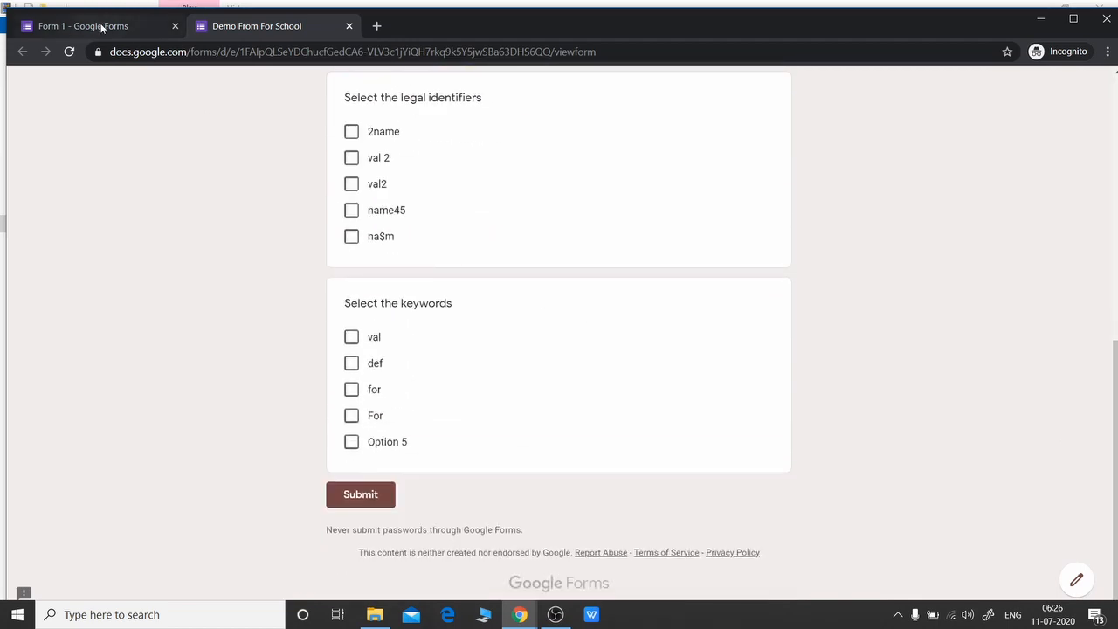
pyautogui.click(101, 27)
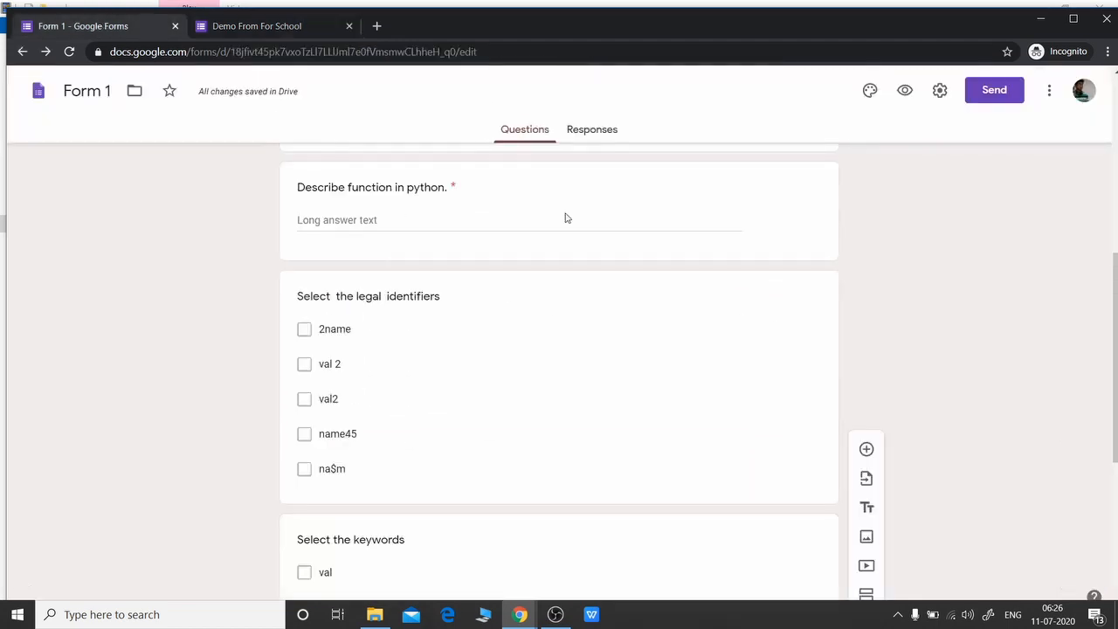
# Turn on email address collection and address the invitation to the first recipient
pyautogui.click(995, 96)
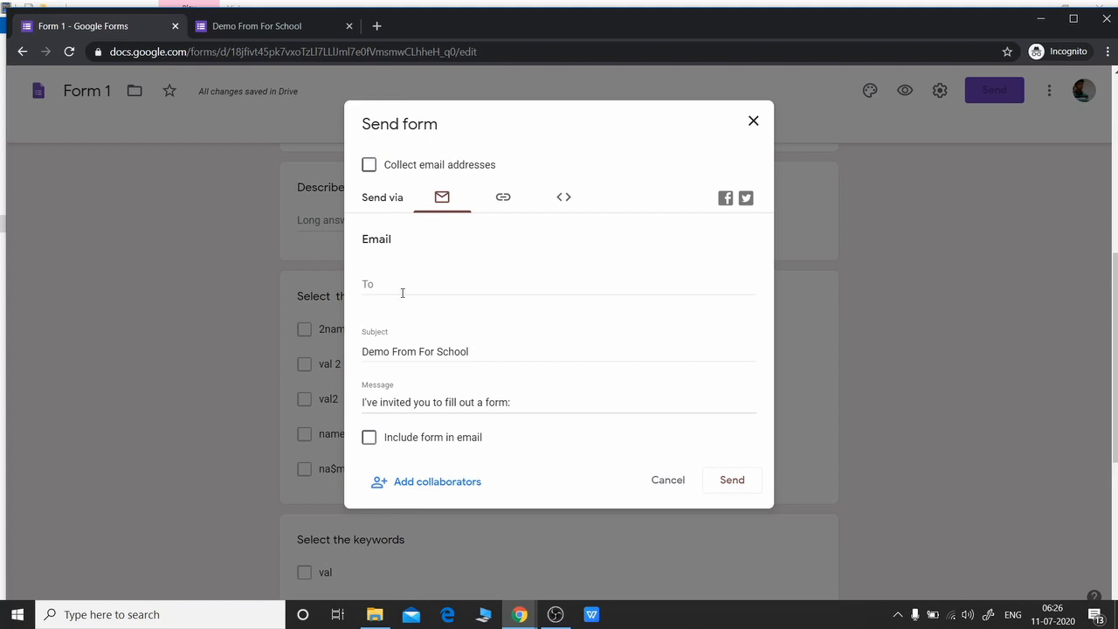
pyautogui.click(370, 167)
pyautogui.click(426, 282)
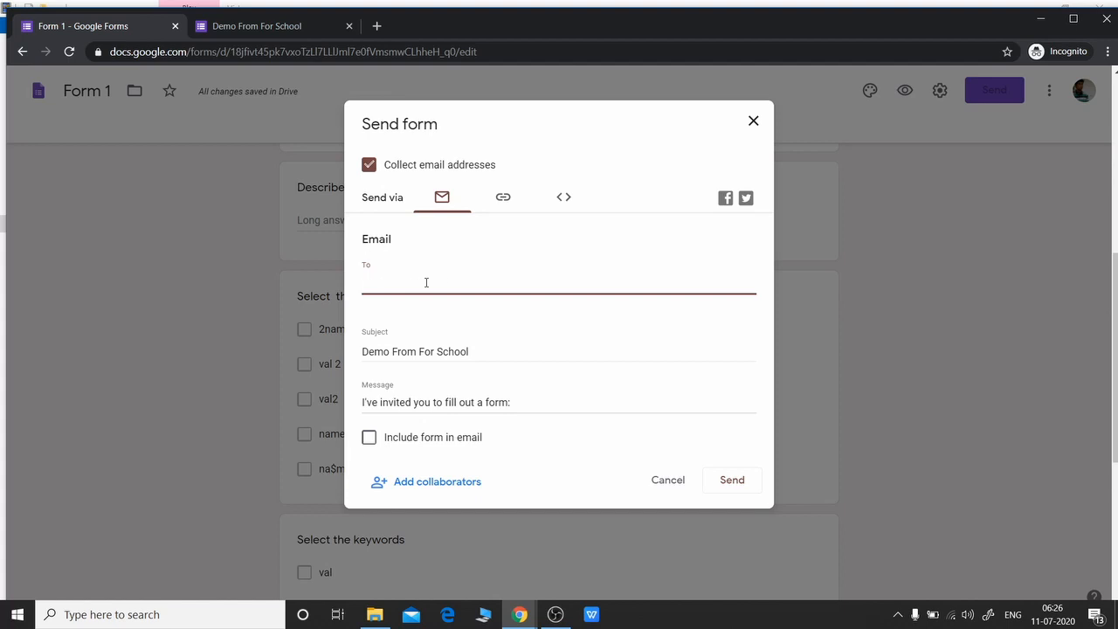
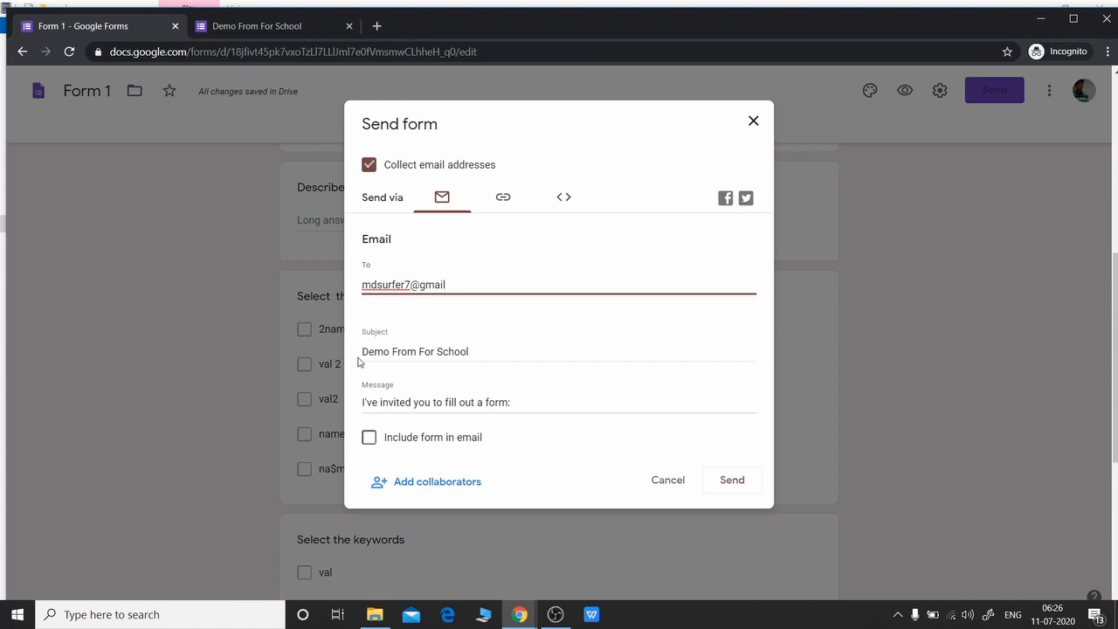
# Review the invitation subject and message, add a second recipient, and show the form's shareable link
pyautogui.click(494, 352)
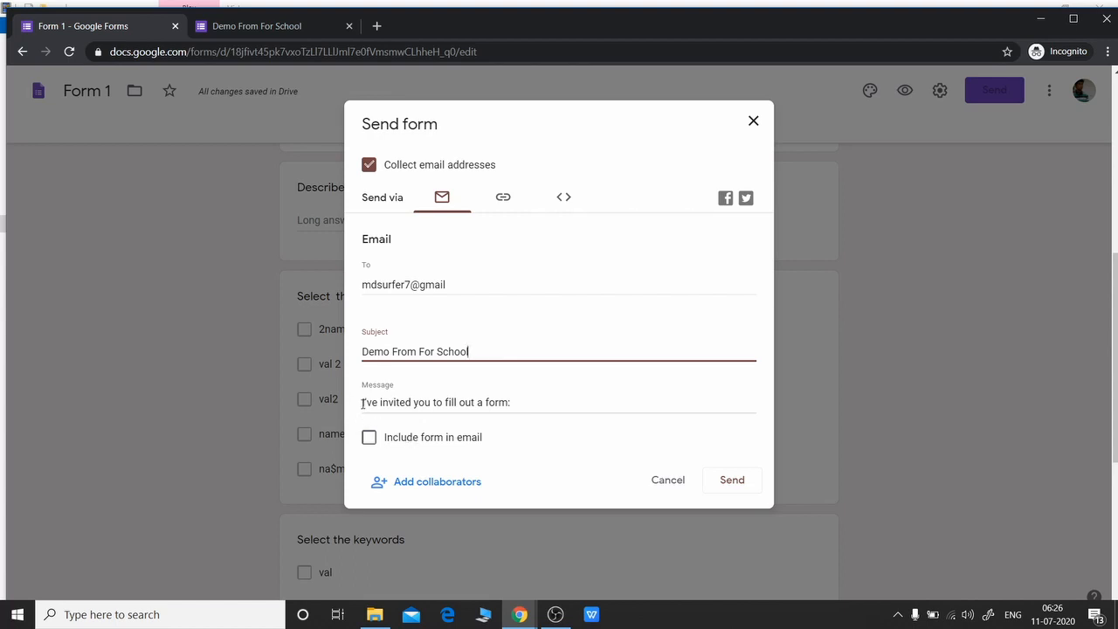
pyautogui.moveTo(362, 403); pyautogui.dragTo(519, 400)
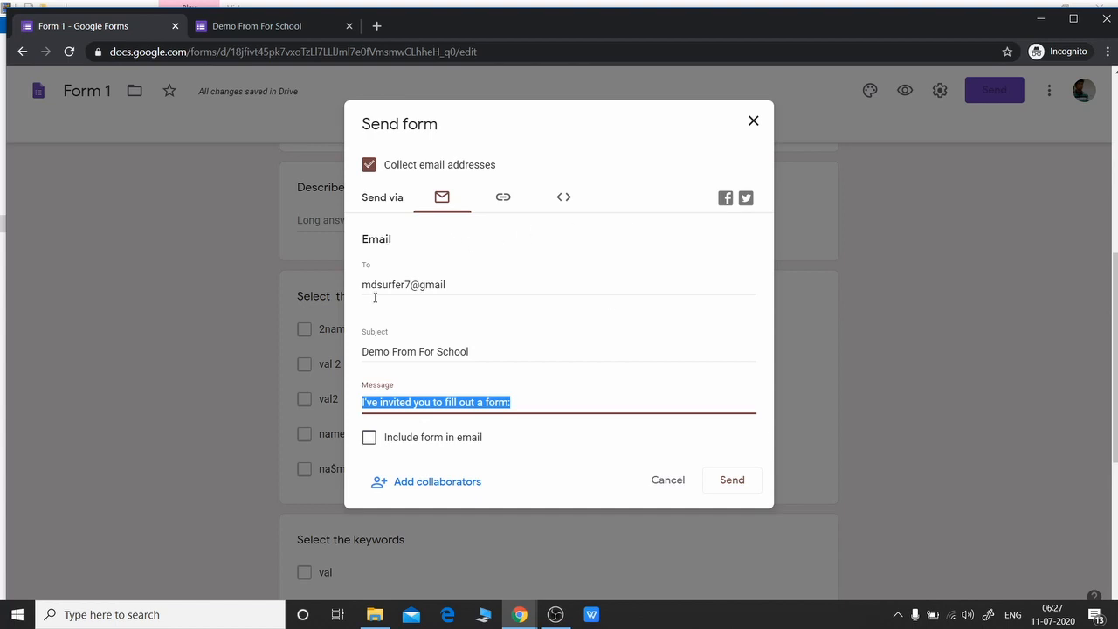
pyautogui.click(470, 289)
pyautogui.write(', ')
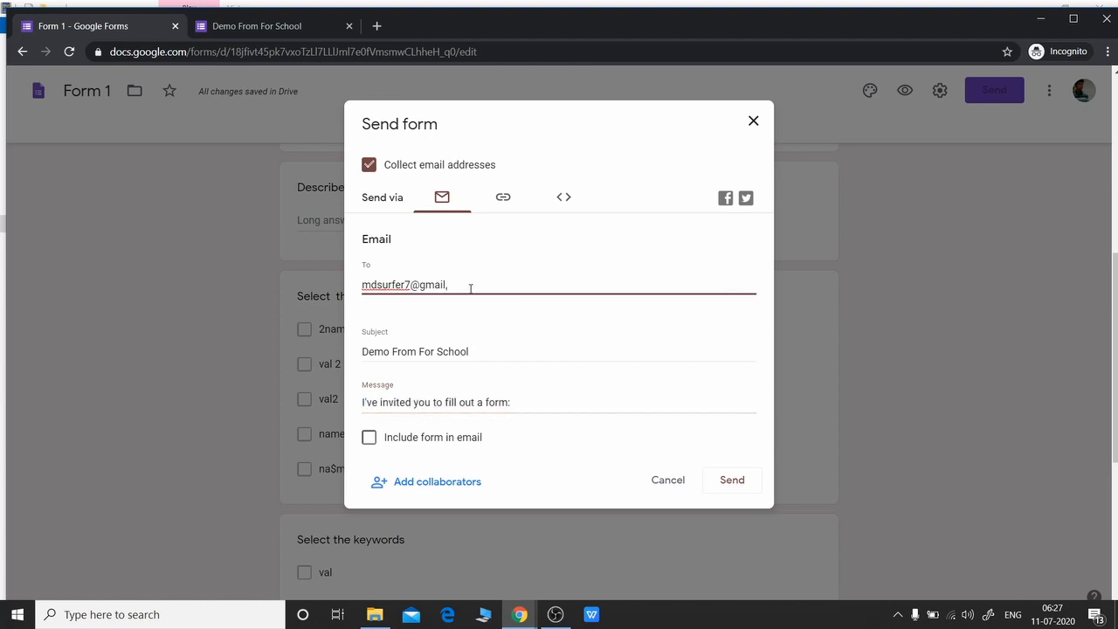
pyautogui.write('r')
pyautogui.press('Return')
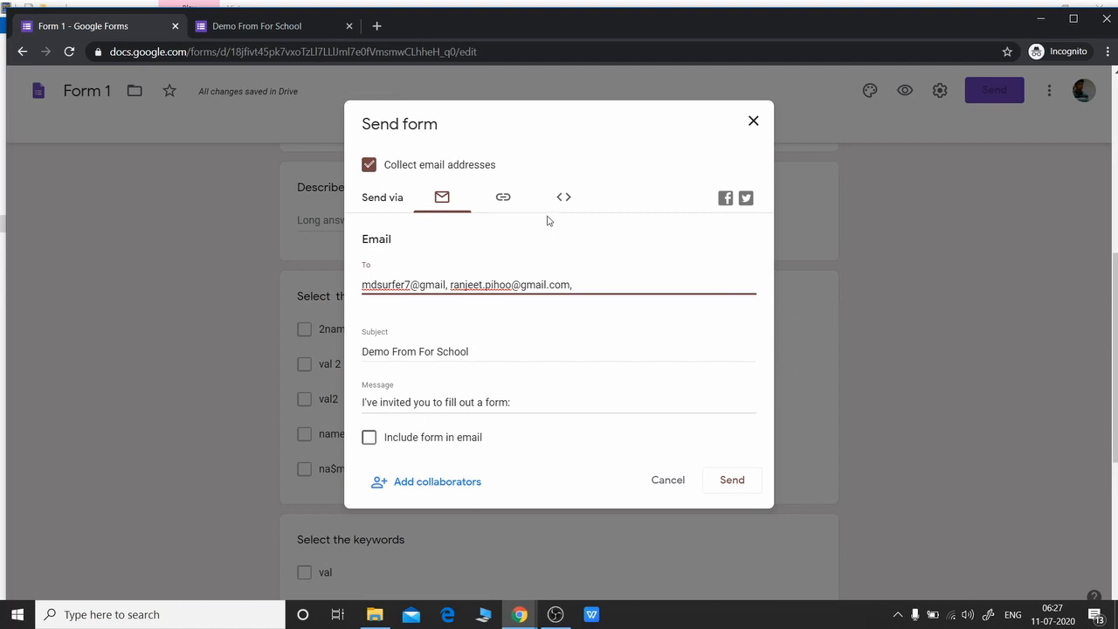
pyautogui.click(504, 198)
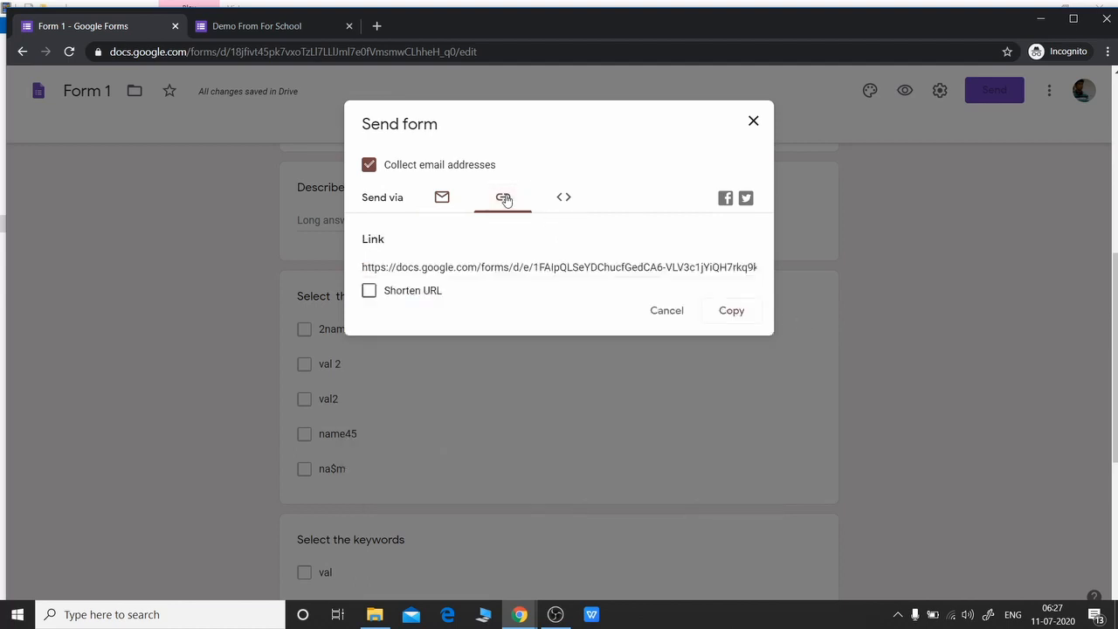
# Select the form link, then show the embed HTML code sized 640 by 1449 px
pyautogui.click(371, 269)
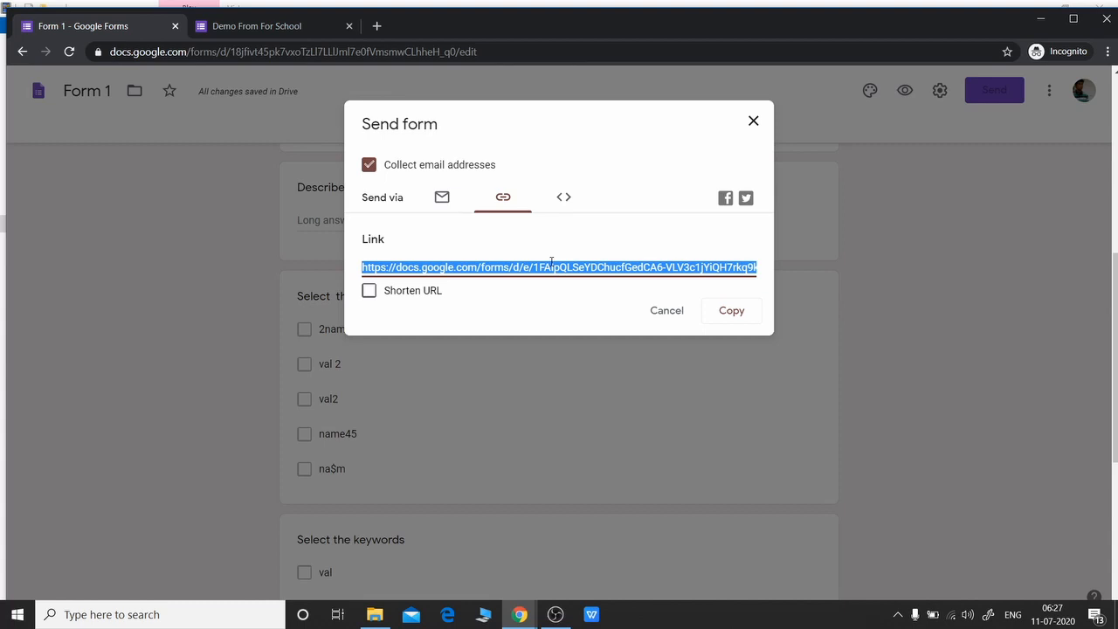
pyautogui.click(563, 198)
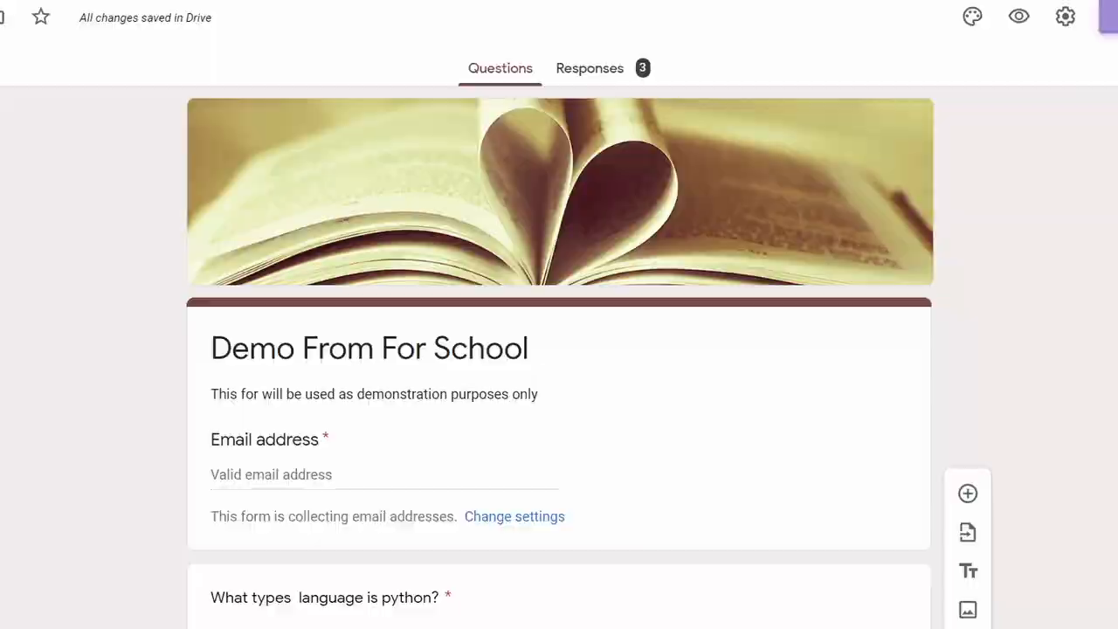
# Return to the email sending view, then close the Send form dialog
pyautogui.click(1108, 17)
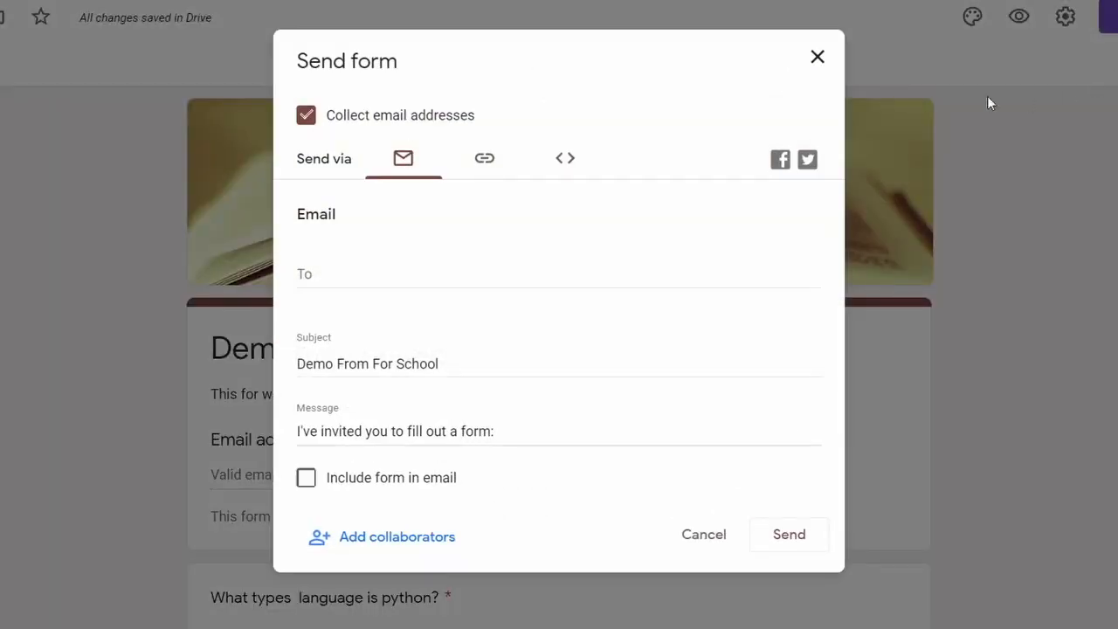
pyautogui.click(816, 57)
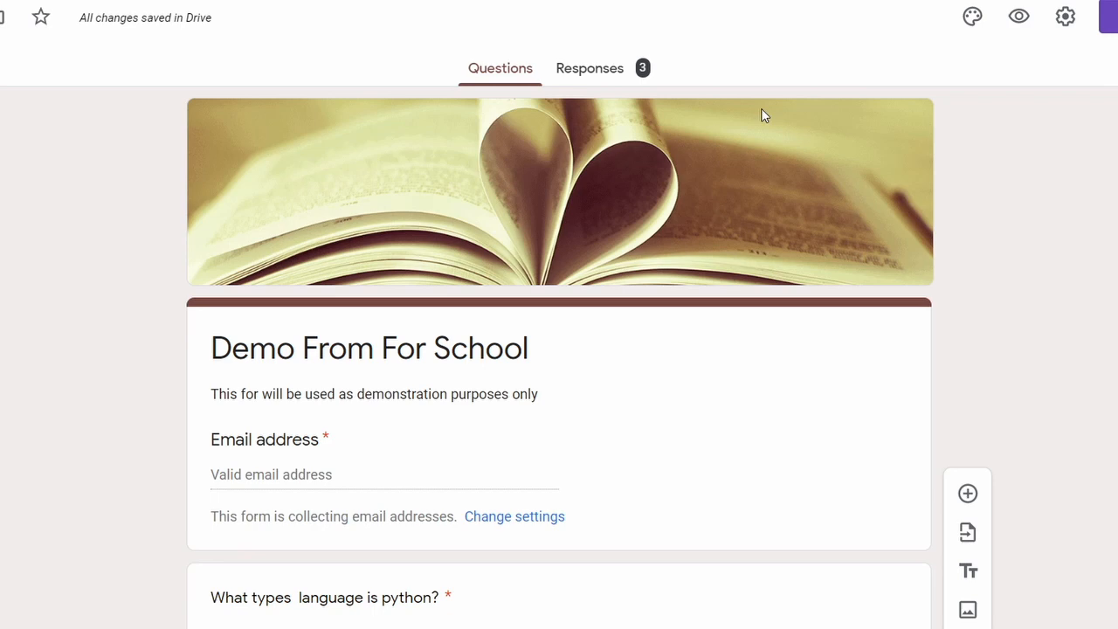
# Open the Responses summary and browse the respondent list and each question's pie and bar charts
pyautogui.click(594, 74)
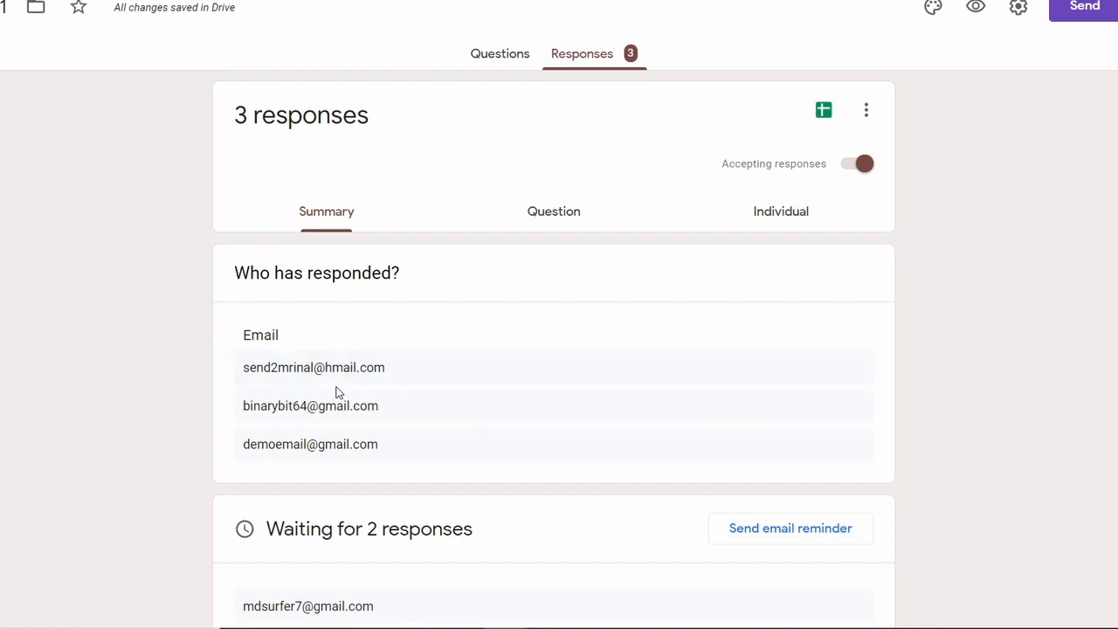
pyautogui.scroll(-1, 277, 409)
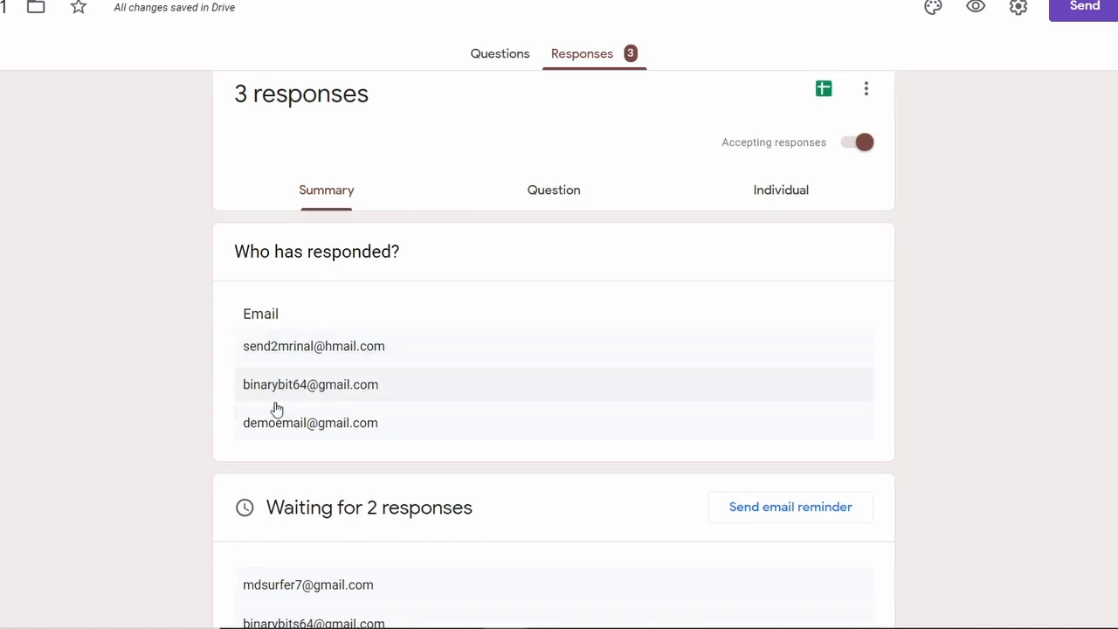
pyautogui.scroll(-3, 276, 409)
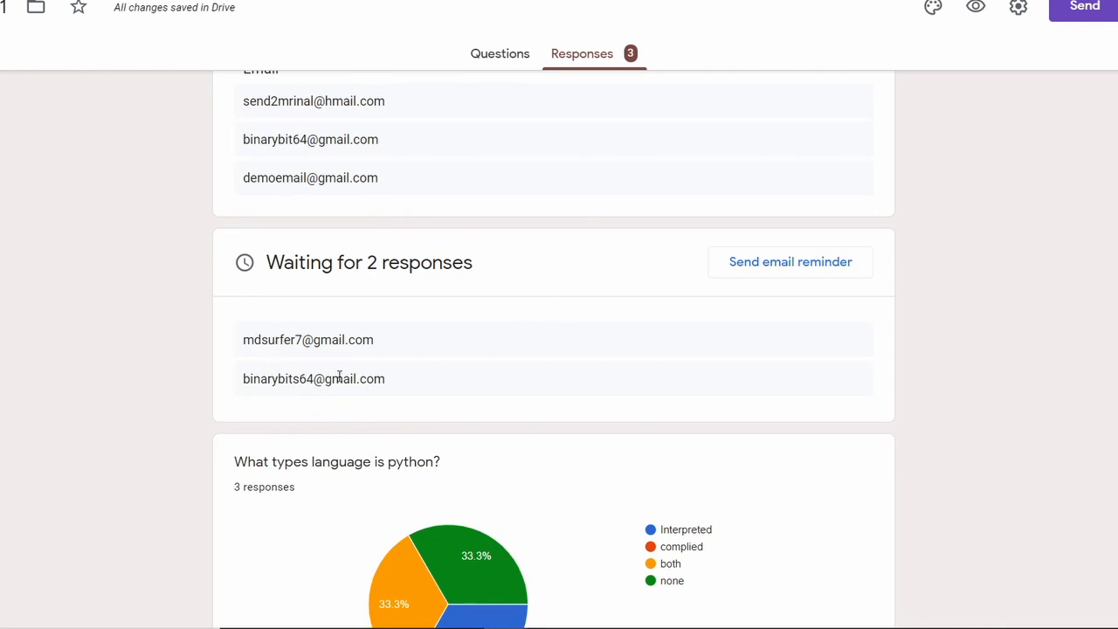
pyautogui.scroll(-3, 339, 375)
pyautogui.scroll(-1, 223, 332)
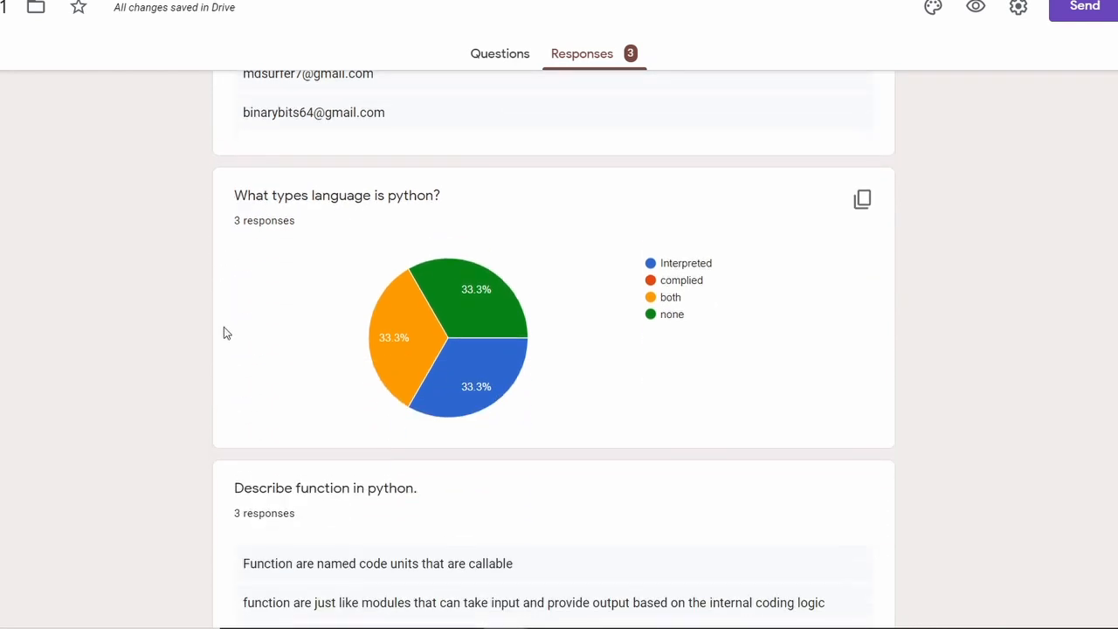
pyautogui.scroll(6, 395, 299)
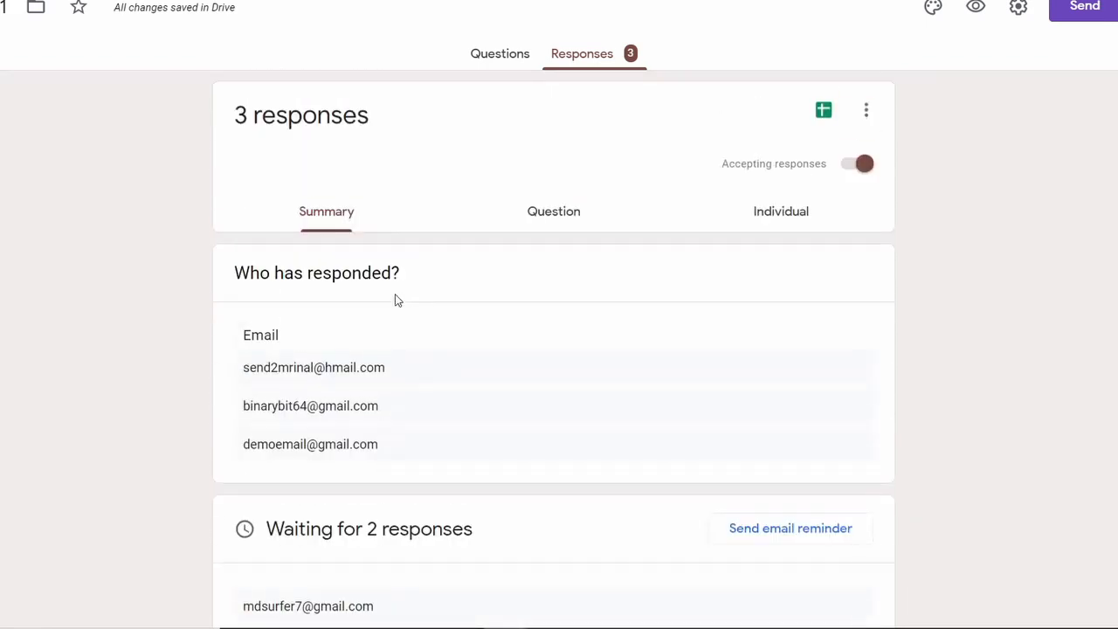
pyautogui.scroll(-6, 347, 302)
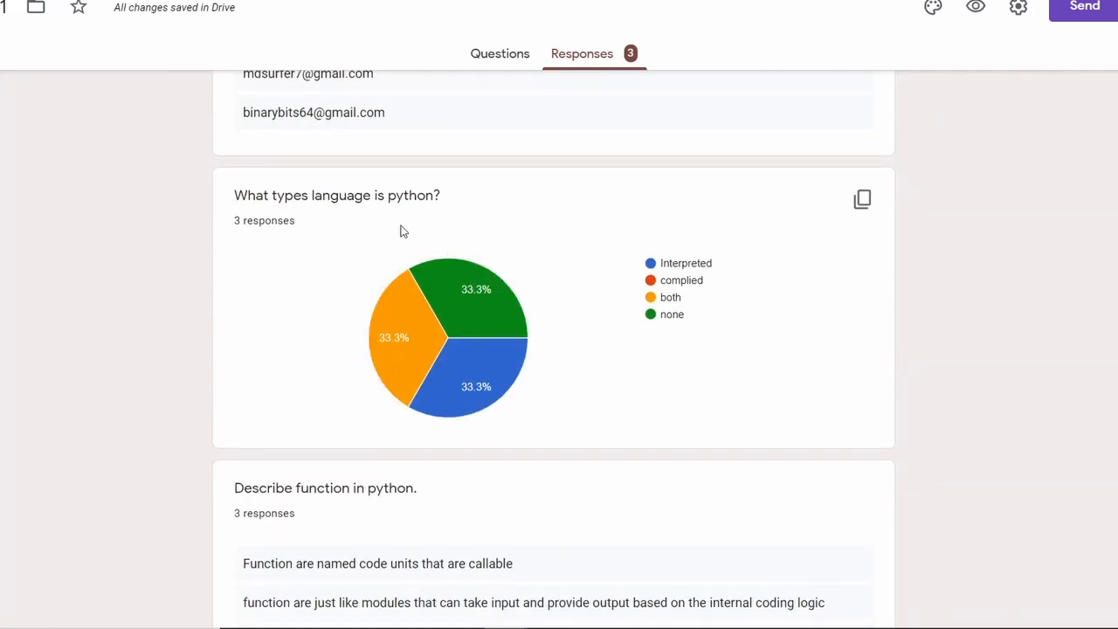
pyautogui.moveTo(473, 343)
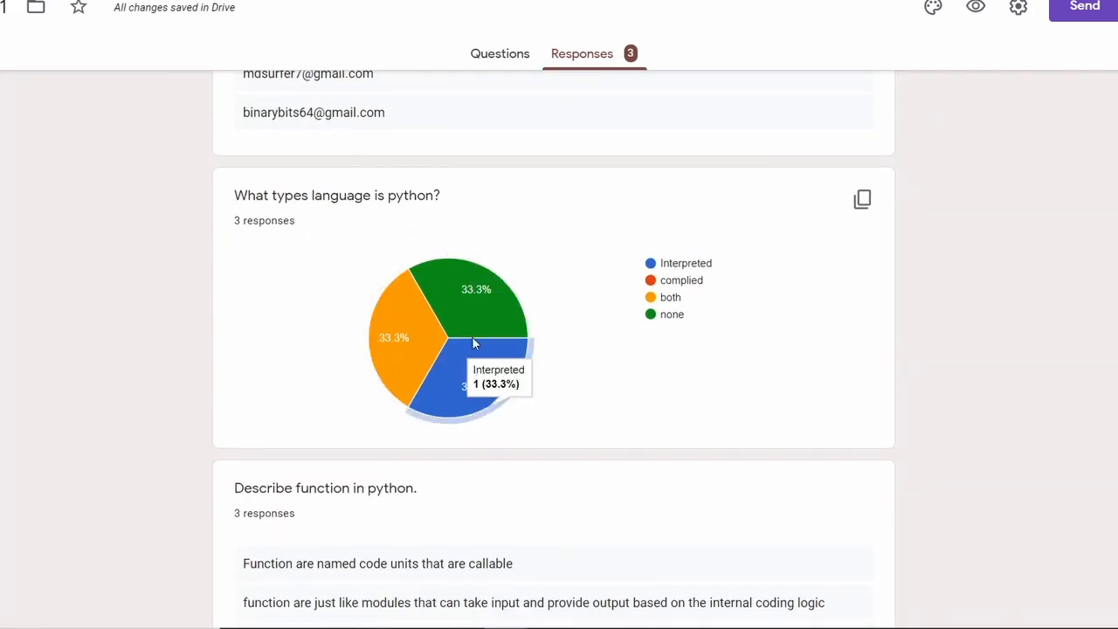
pyautogui.moveTo(390, 351)
pyautogui.scroll(-3, 390, 350)
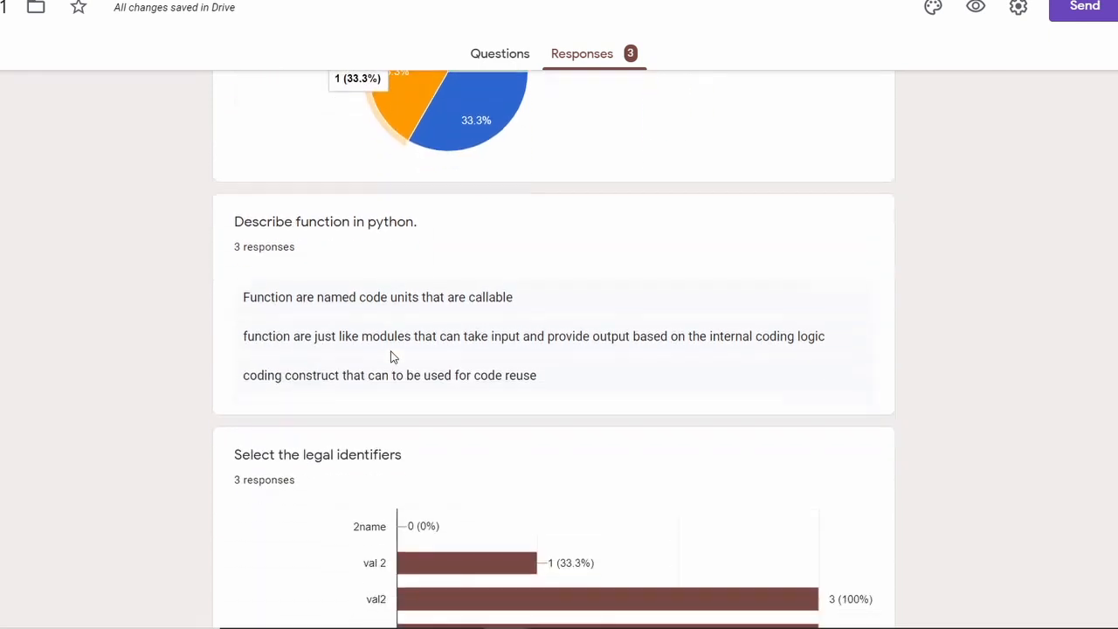
pyautogui.scroll(2, 391, 357)
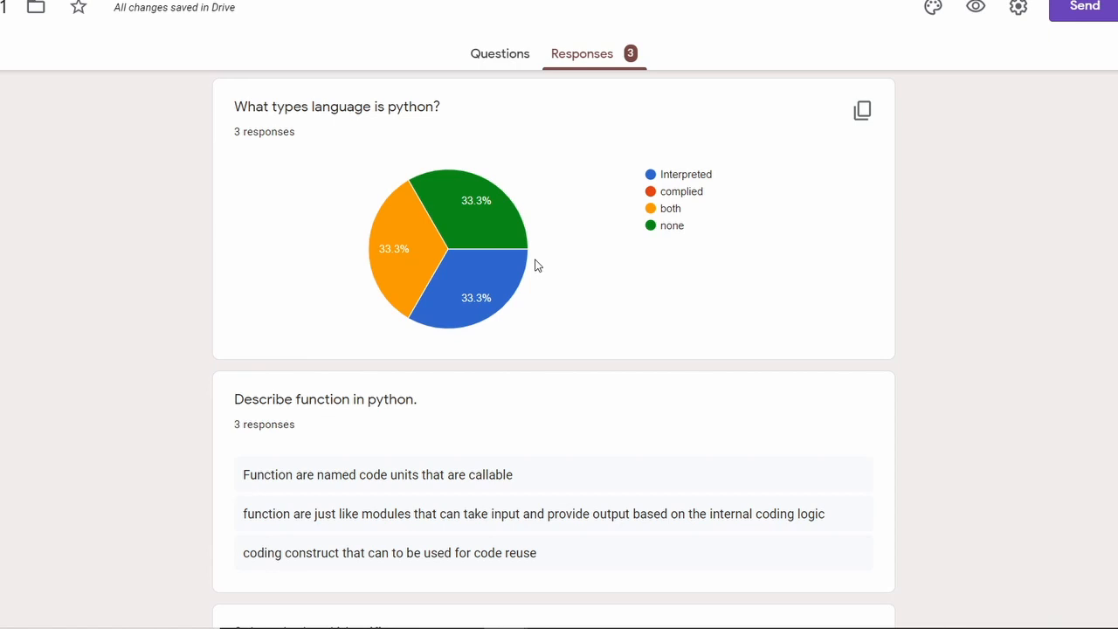
pyautogui.scroll(-3, 536, 266)
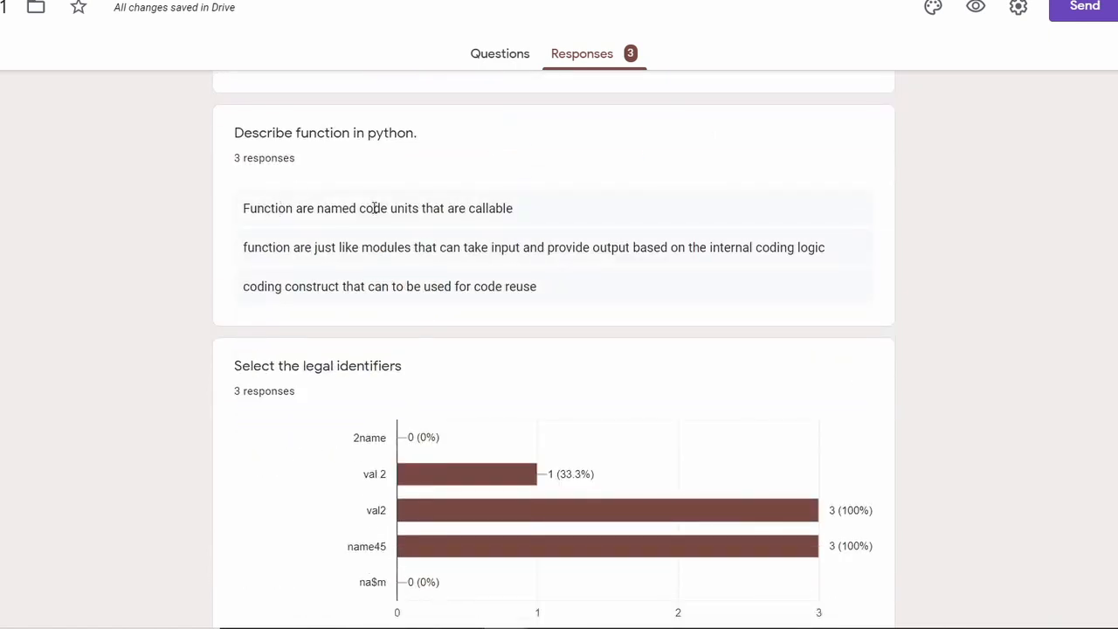
pyautogui.scroll(7, 367, 316)
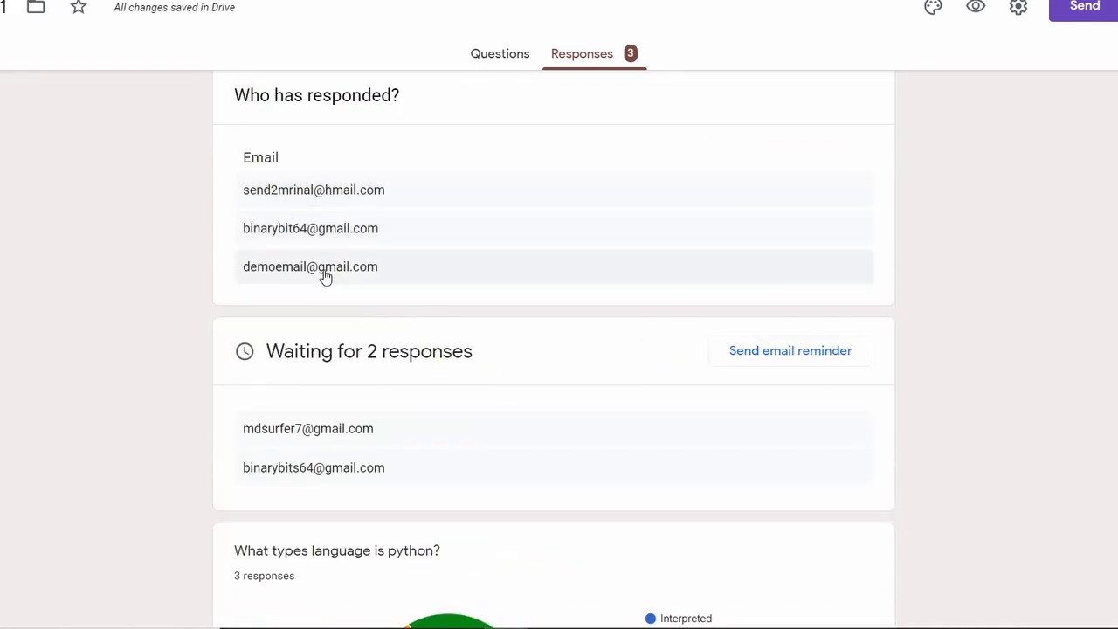
pyautogui.scroll(-7, 324, 278)
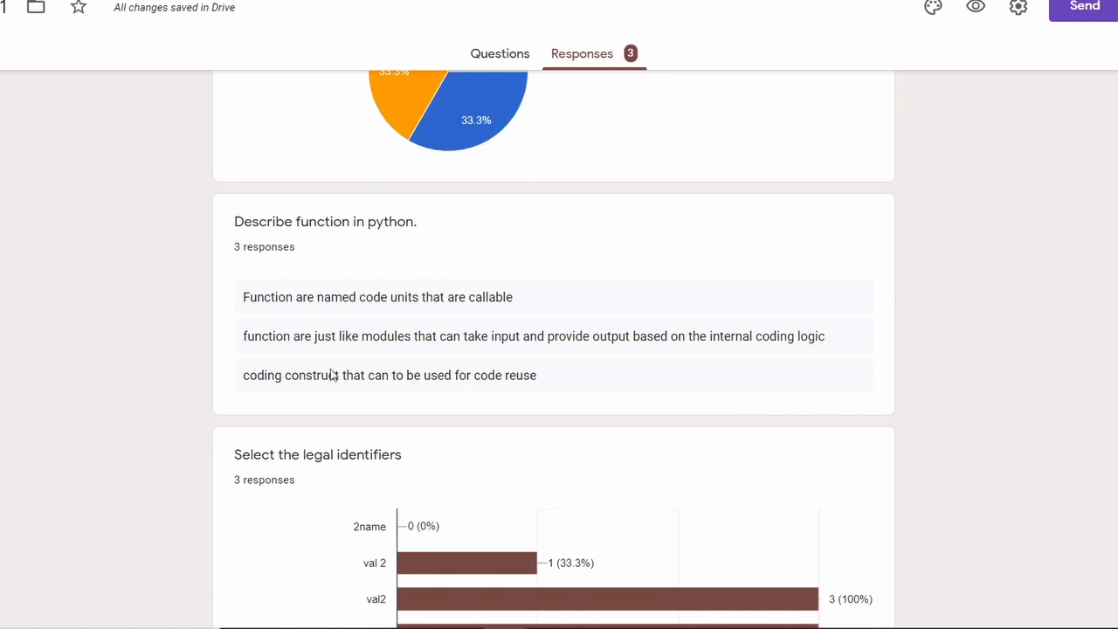
pyautogui.scroll(-3, 454, 376)
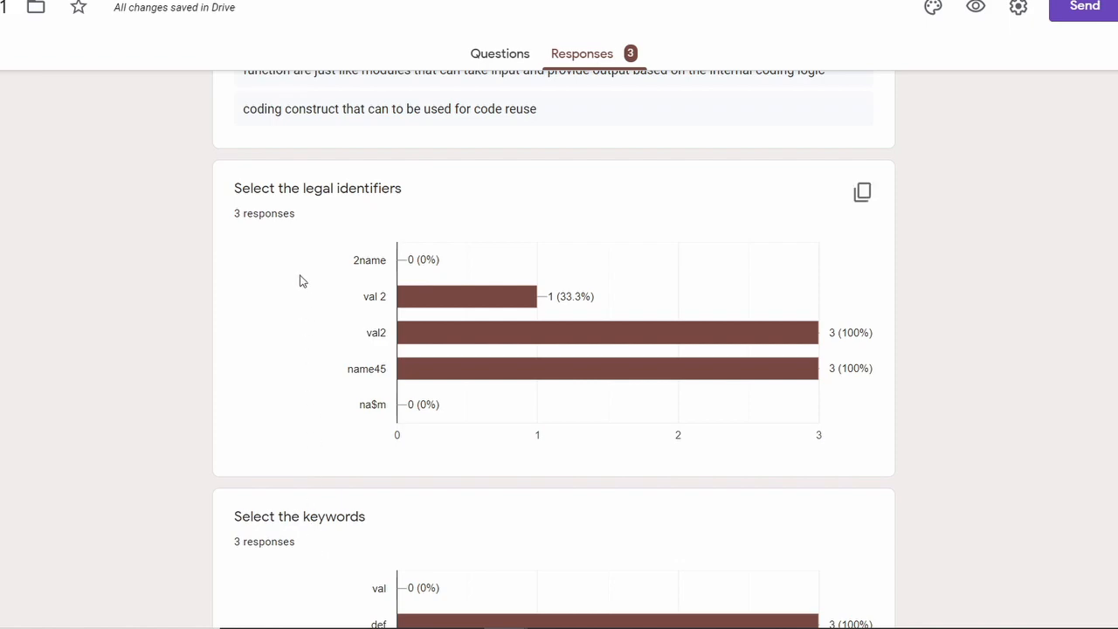
pyautogui.scroll(10, 658, 505)
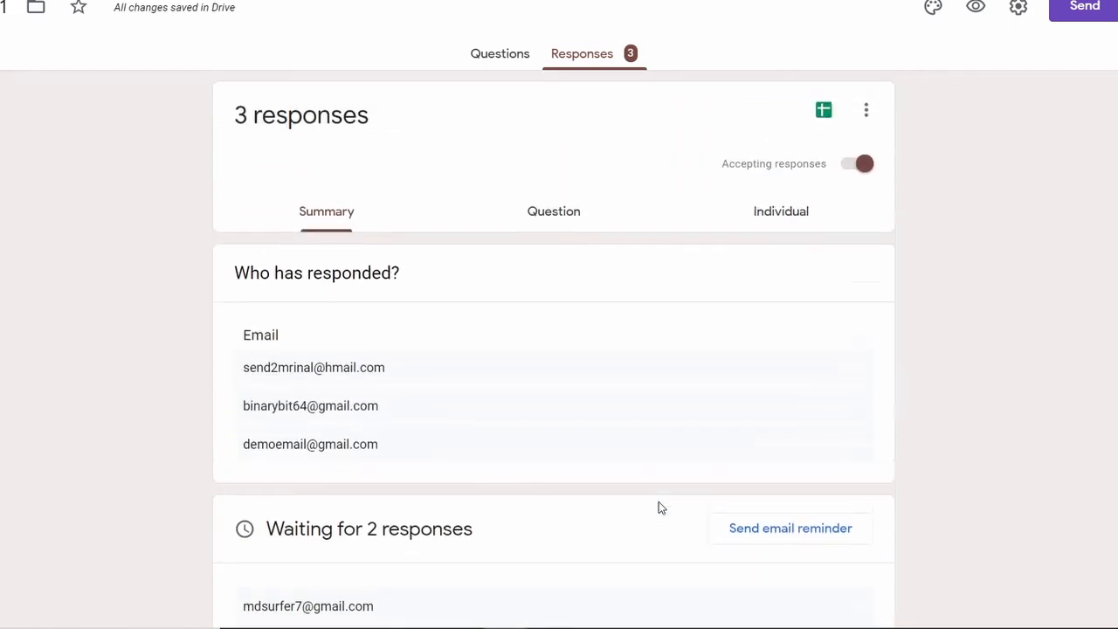
# Switch the responses to the per-question view
pyautogui.click(550, 214)
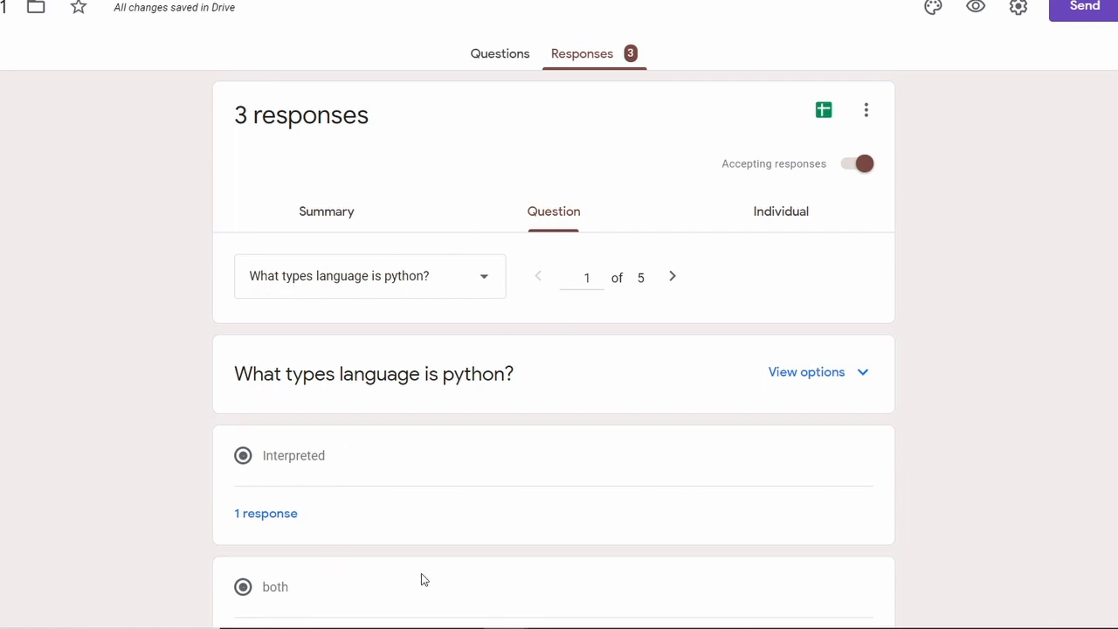
pyautogui.scroll(-3, 422, 580)
pyautogui.scroll(3, 421, 576)
# Switch to the Individual view and read through the first respondent's answers
pyautogui.click(786, 219)
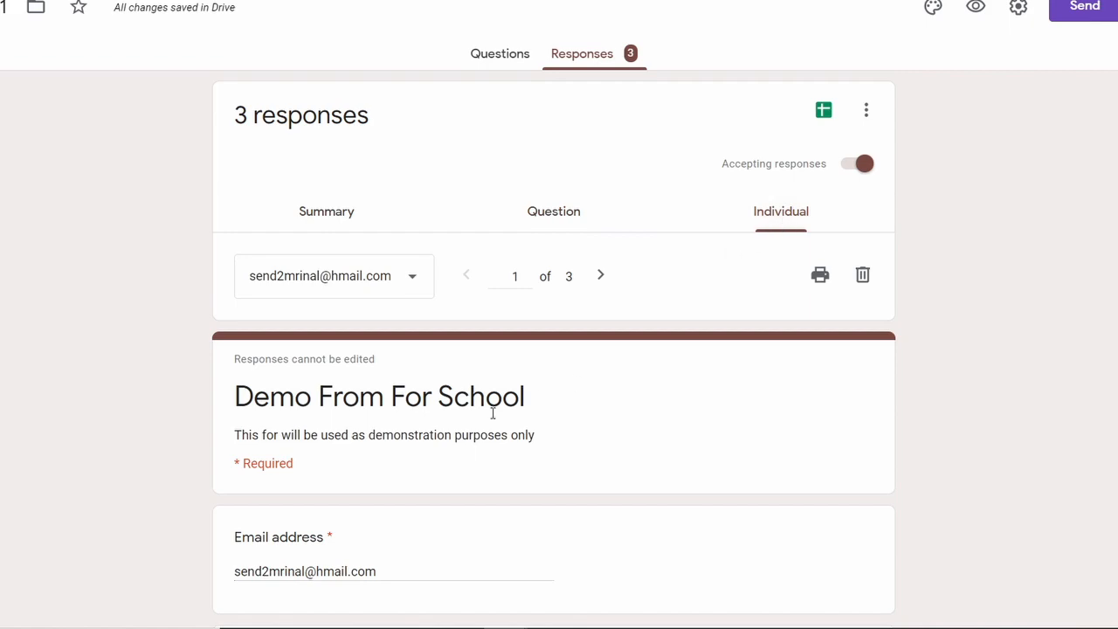
pyautogui.scroll(-8, 398, 442)
pyautogui.scroll(-4, 394, 447)
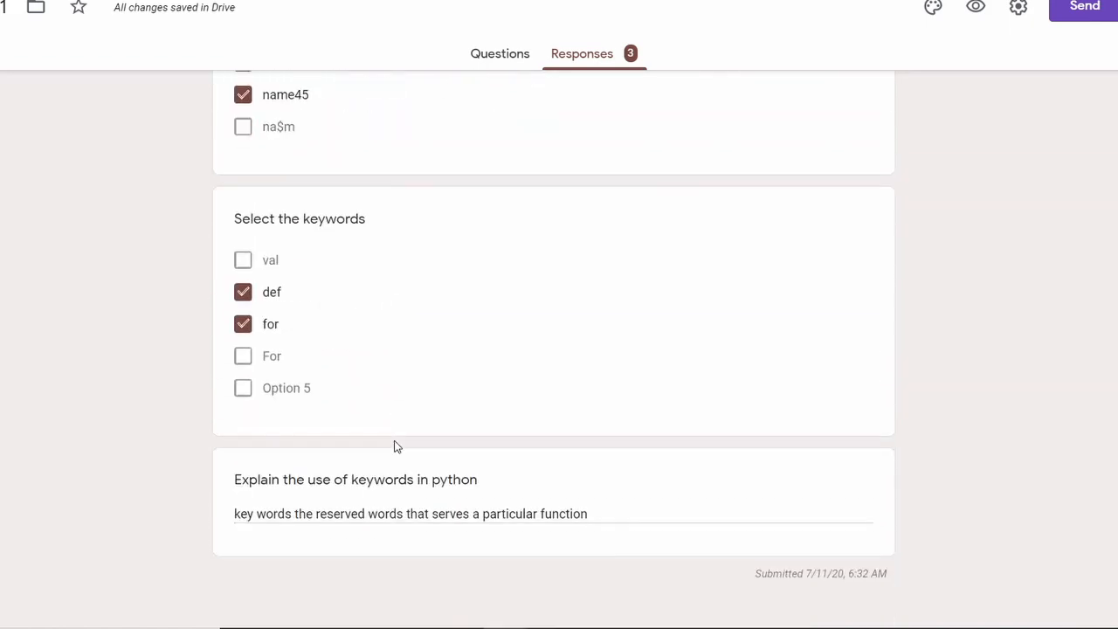
pyautogui.scroll(12, 394, 447)
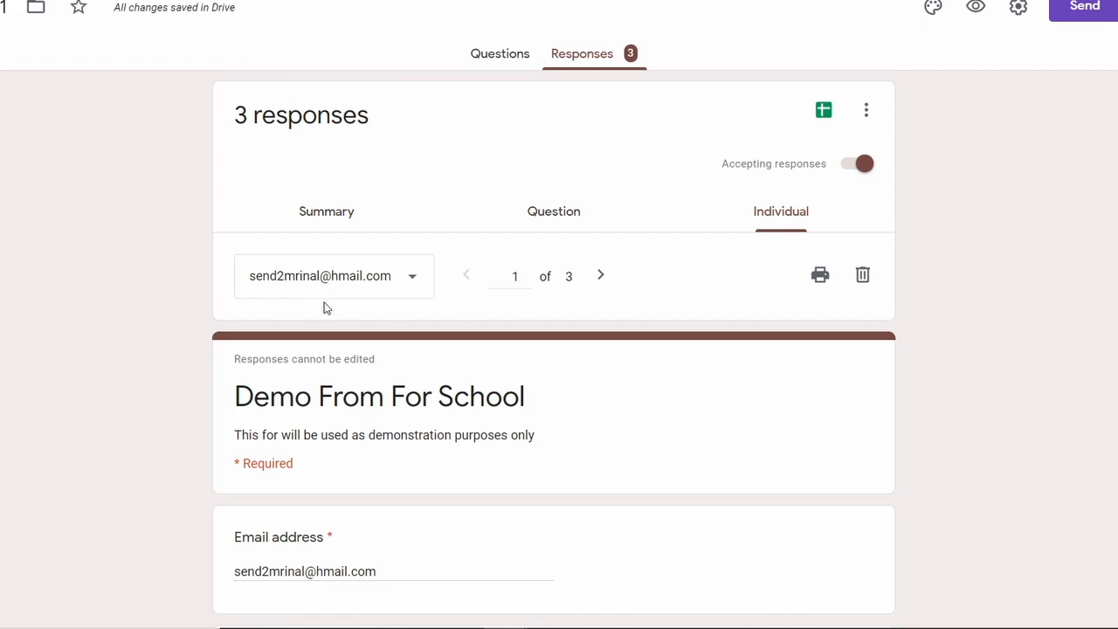
pyautogui.scroll(-8, 323, 307)
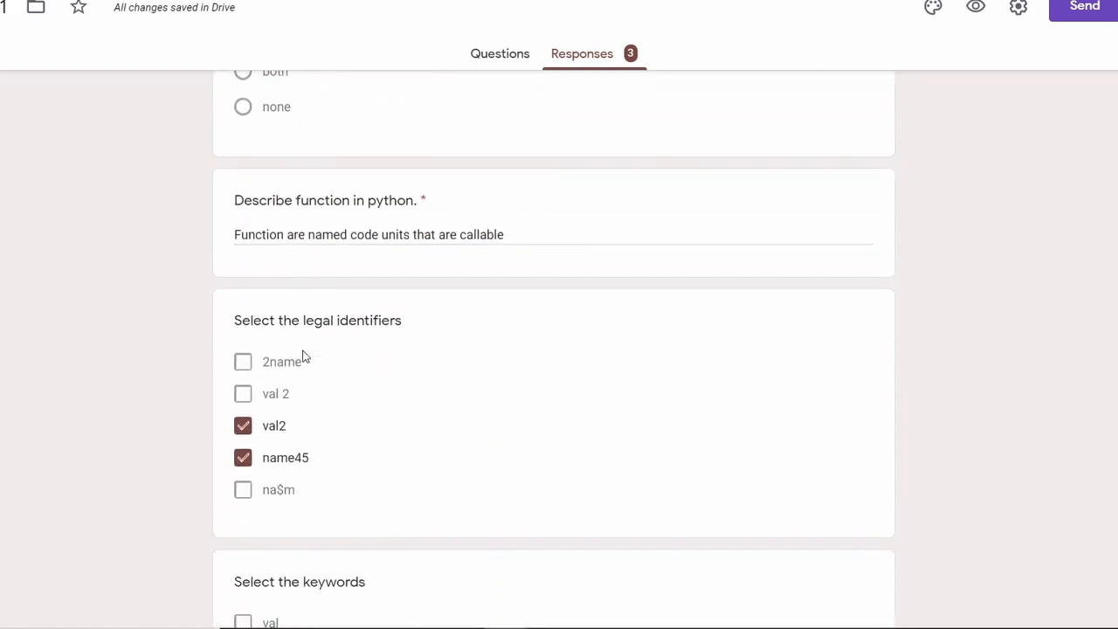
pyautogui.scroll(-4, 304, 356)
pyautogui.scroll(11, 304, 355)
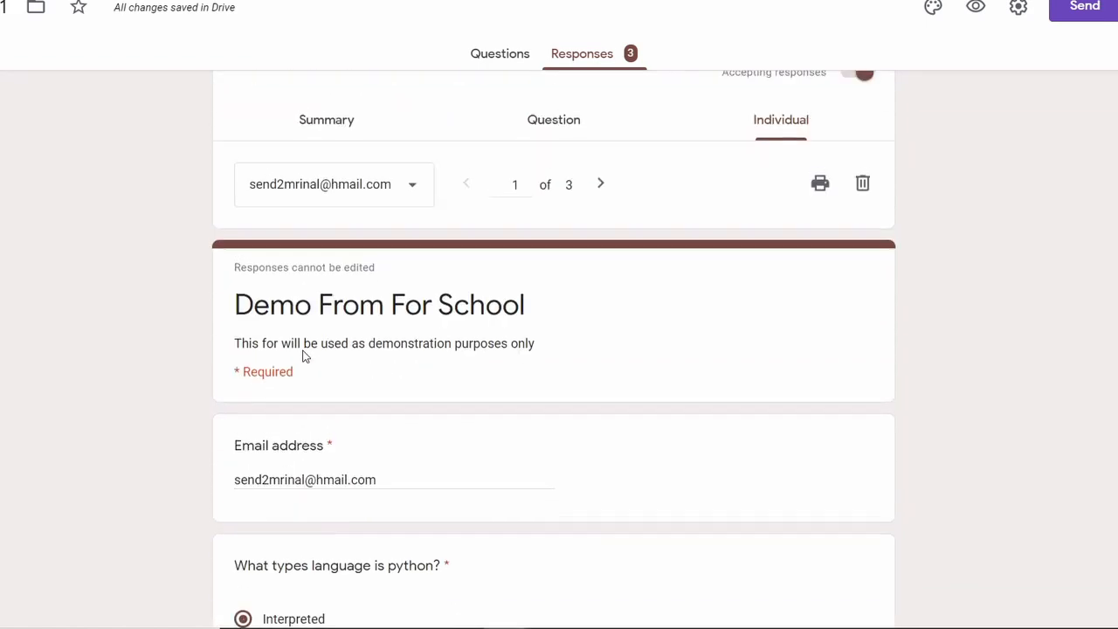
pyautogui.scroll(2, 306, 353)
# Show response 2 of 3, with answers val 2, val2, name45 and def, for, For
pyautogui.click(413, 285)
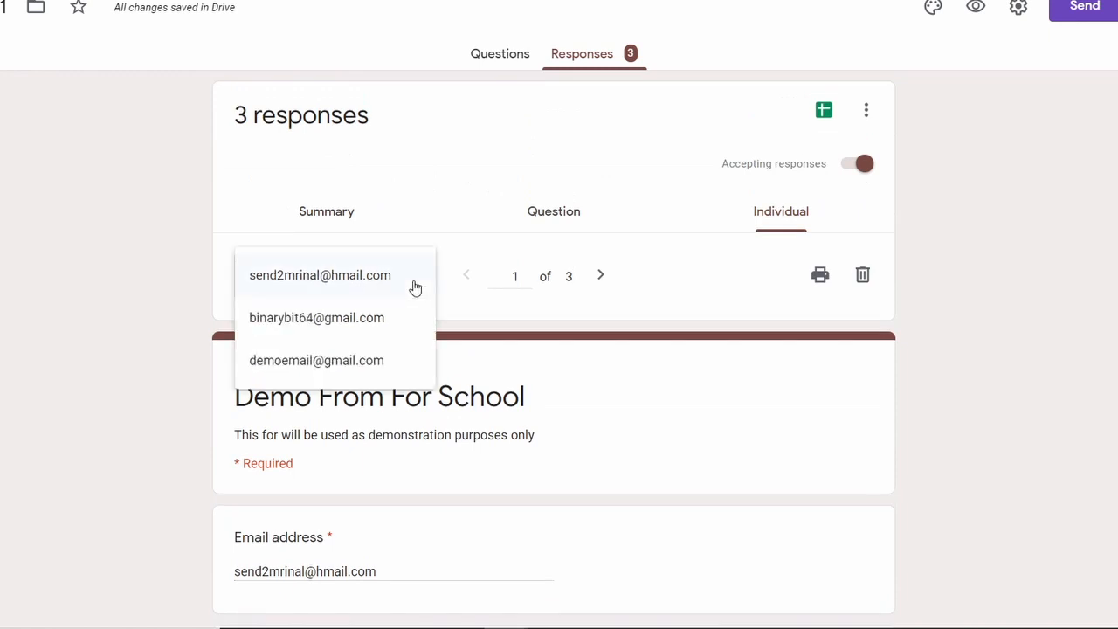
pyautogui.click(357, 328)
pyautogui.scroll(-3, 362, 320)
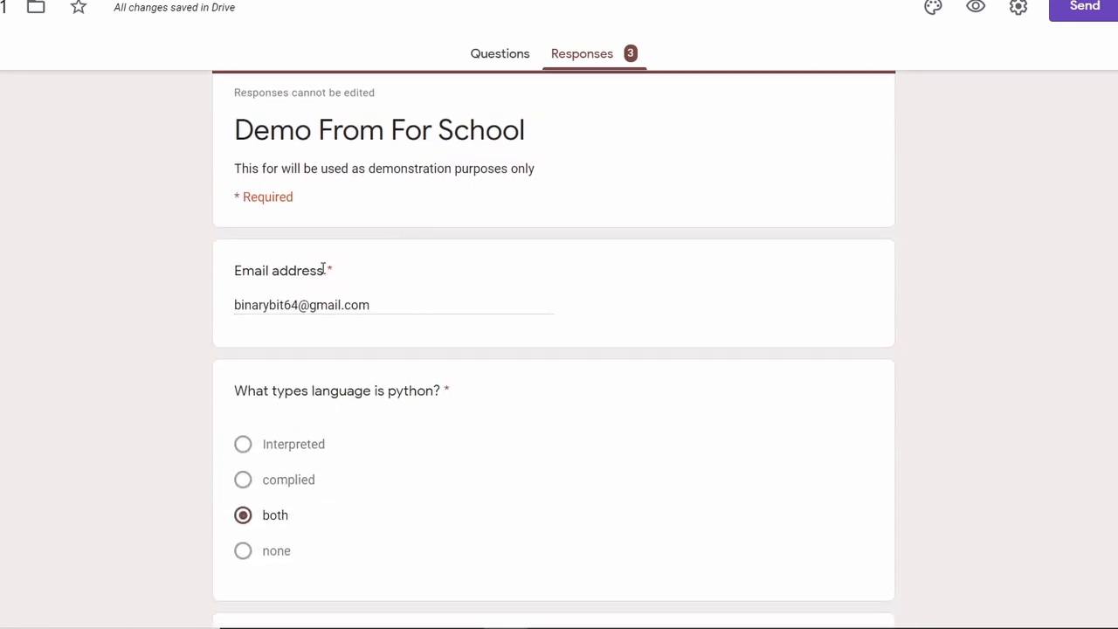
pyautogui.scroll(3, 469, 220)
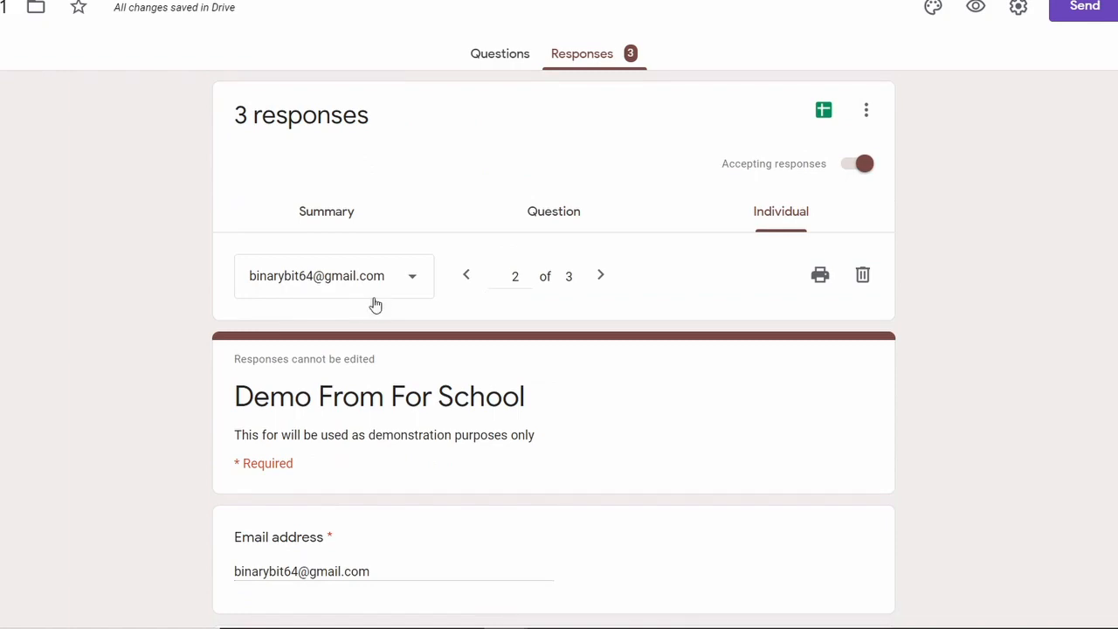
pyautogui.scroll(-11, 359, 312)
pyautogui.scroll(1, 360, 338)
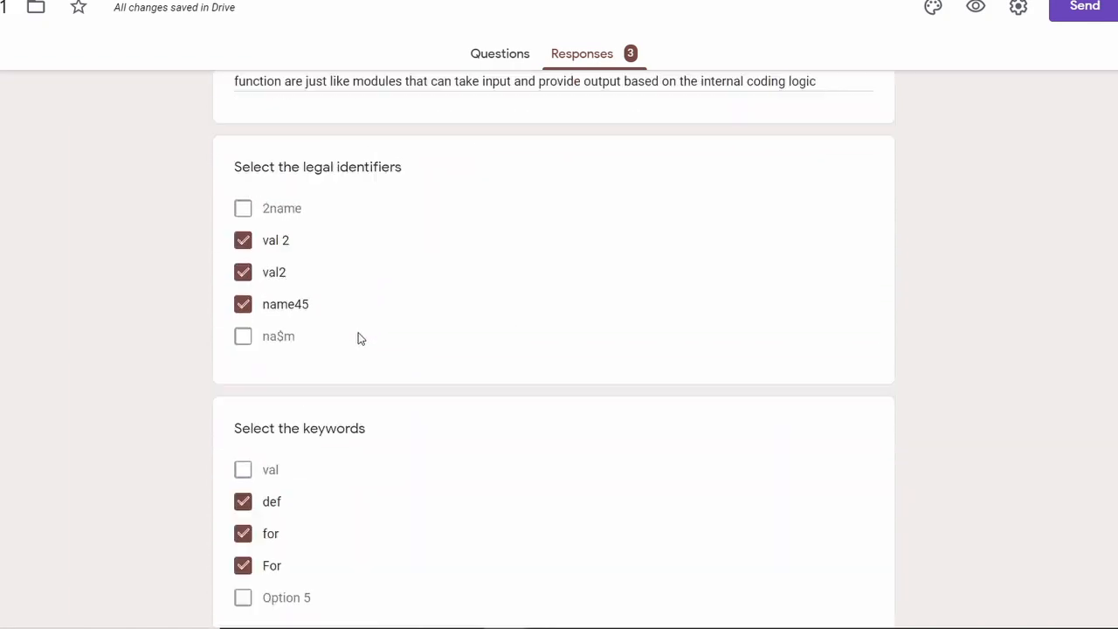
pyautogui.scroll(10, 360, 339)
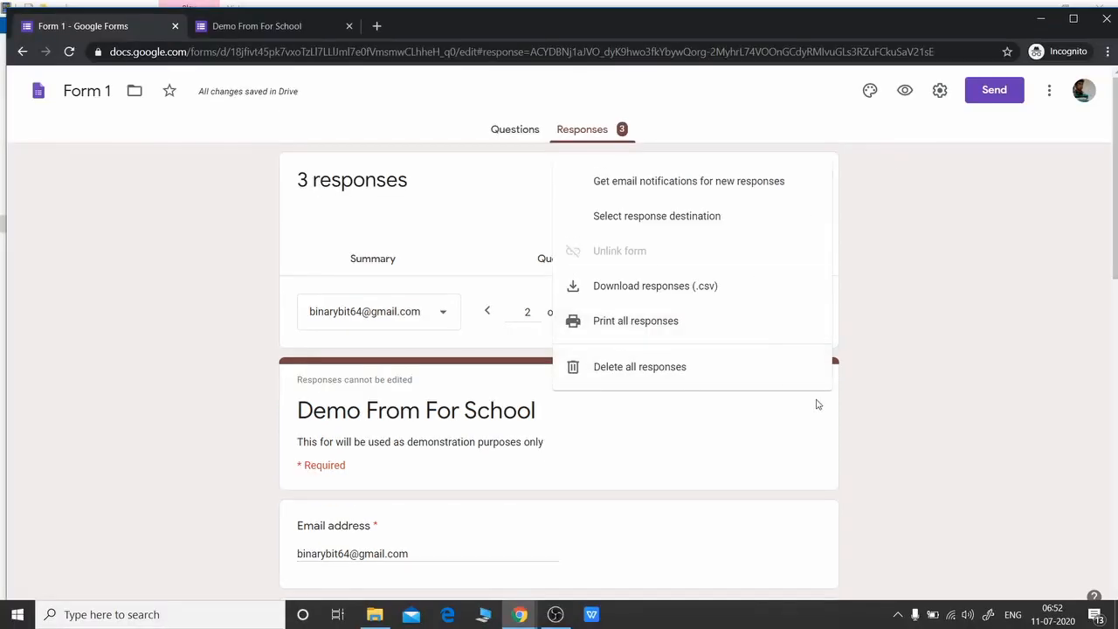
# Download all 3 responses as a CSV file, saved as Form 1.csv.zip
pyautogui.click(1023, 195)
pyautogui.click(817, 179)
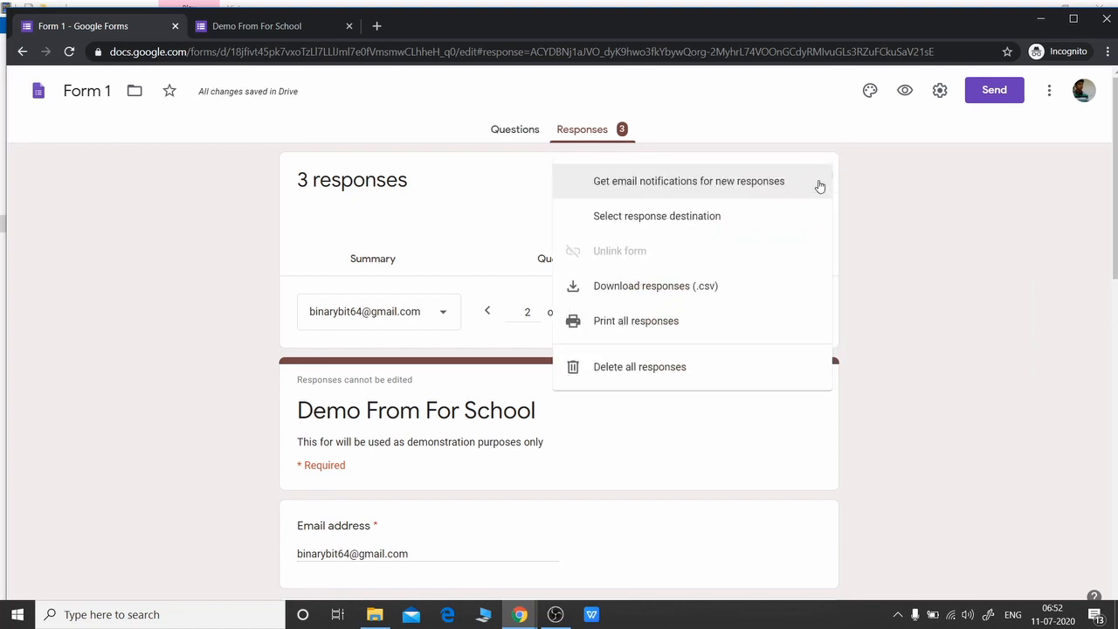
pyautogui.click(699, 288)
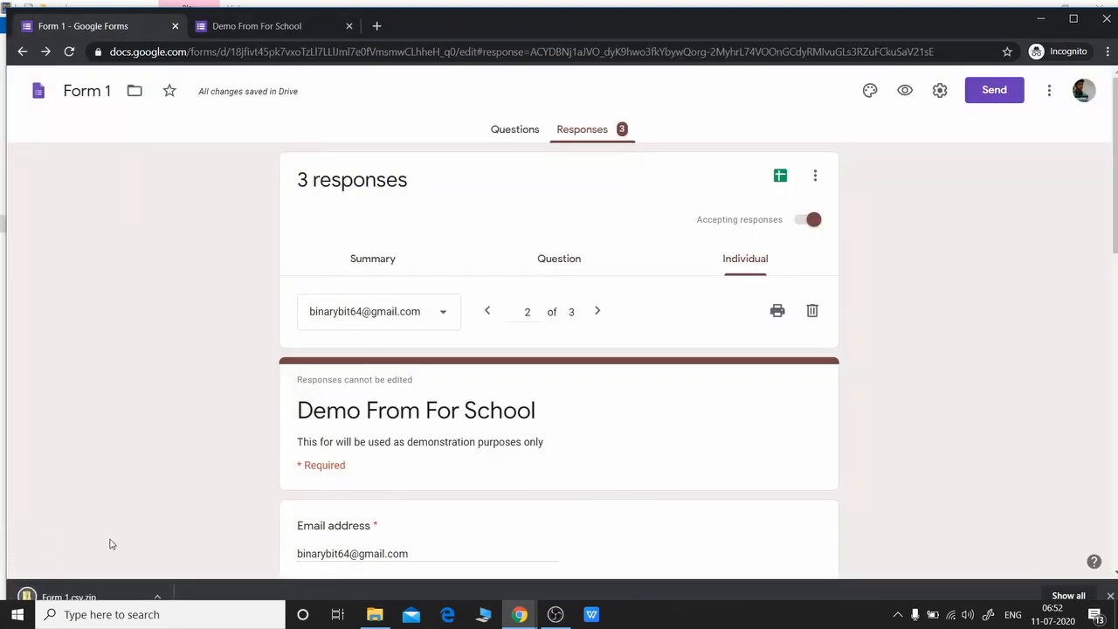
pyautogui.scroll(-2, 108, 539)
pyautogui.scroll(2, 108, 547)
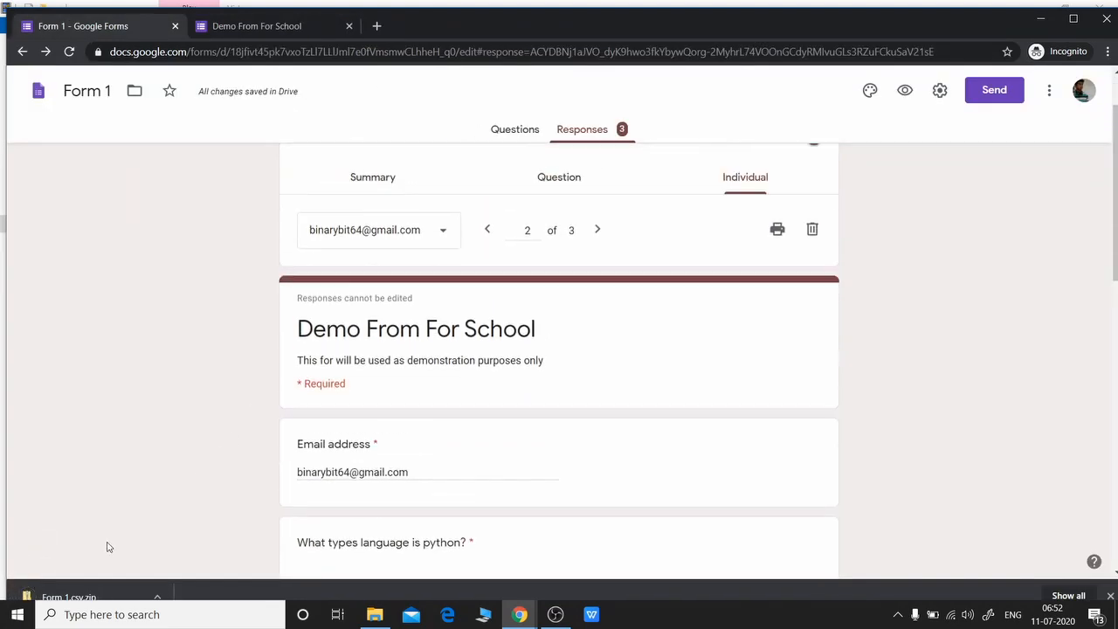